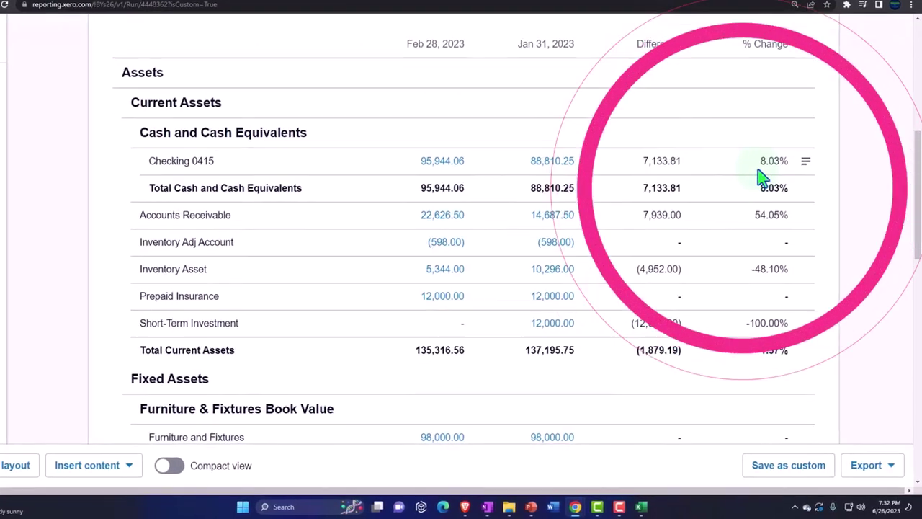
- Save the comparative balance sheet as a custom report named Balance Sheet Horizontal Analyses
scroll(749, 151, down, 5)
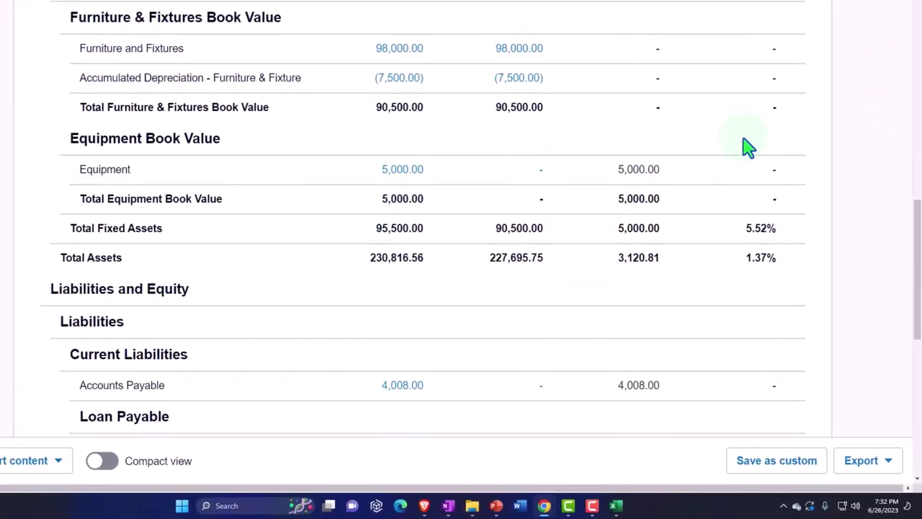
scroll(748, 147, up, 7)
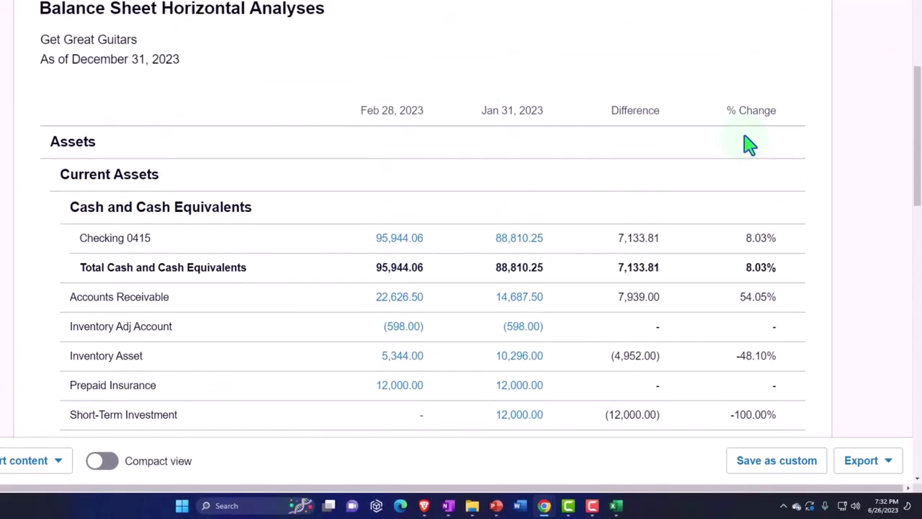
scroll(748, 144, up, 3)
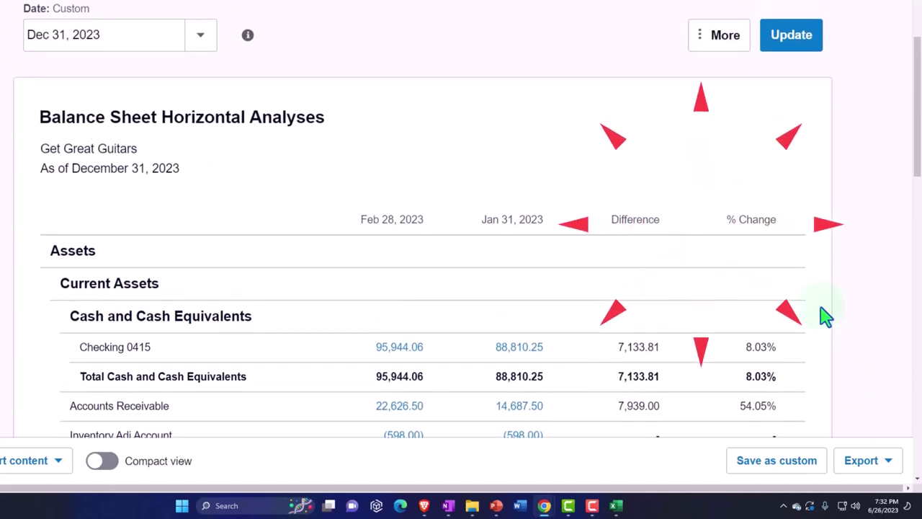
click(816, 474)
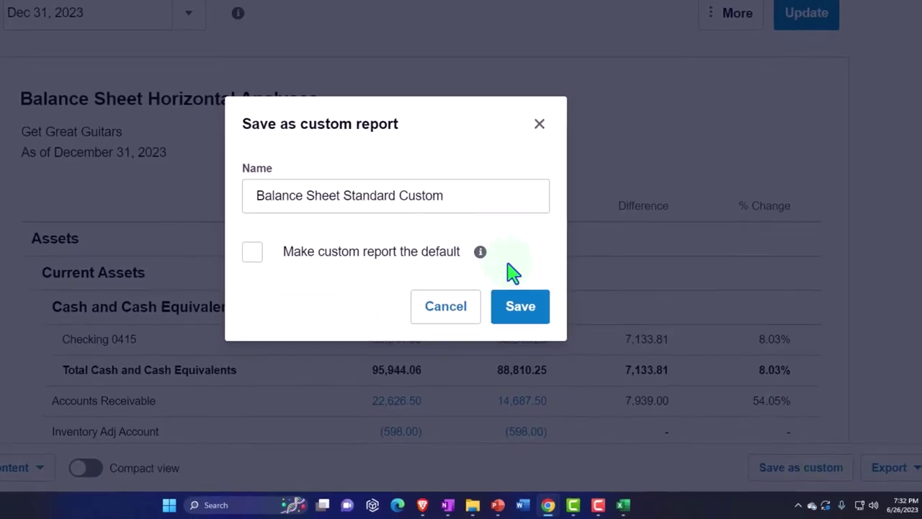
drag(465, 210, 187, 191)
text(Balance Sheet Horizontal Analyses)
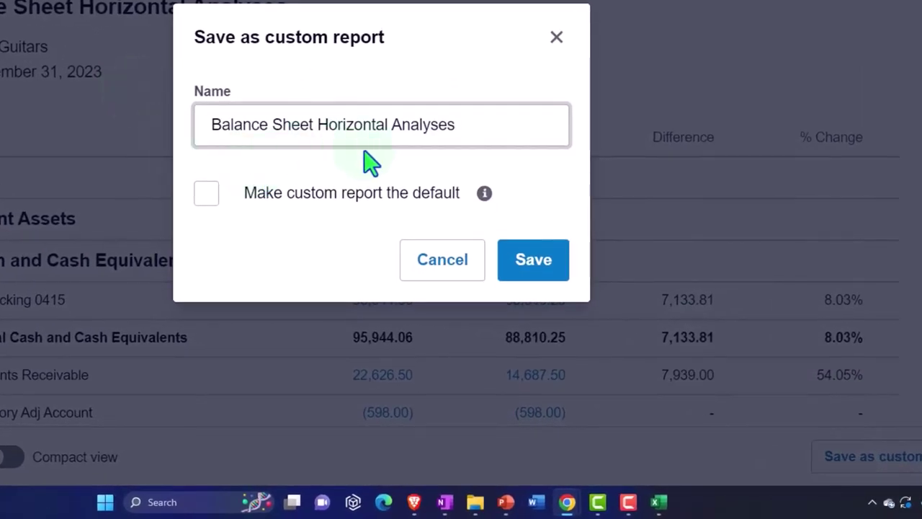
click(522, 264)
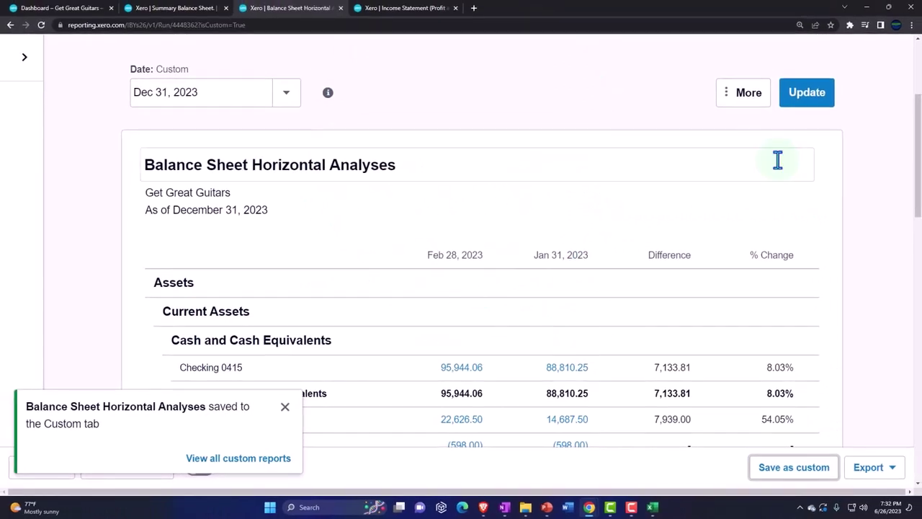
- Export the report as a PDF and put the downloaded file into the Month 2 folder
click(904, 461)
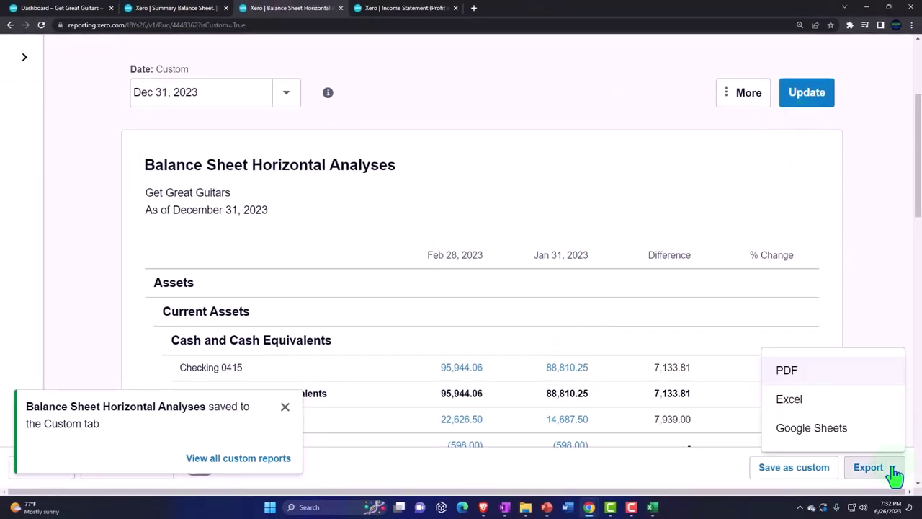
click(807, 397)
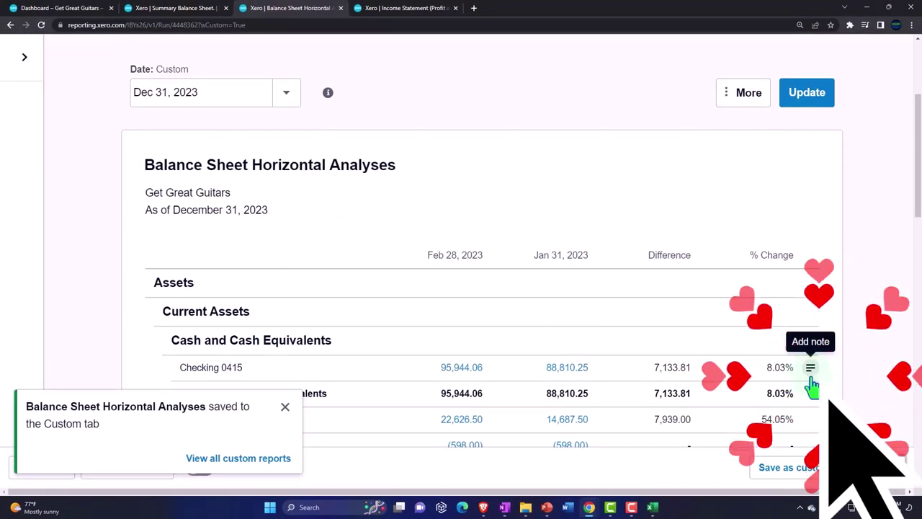
mouse_move(531, 506)
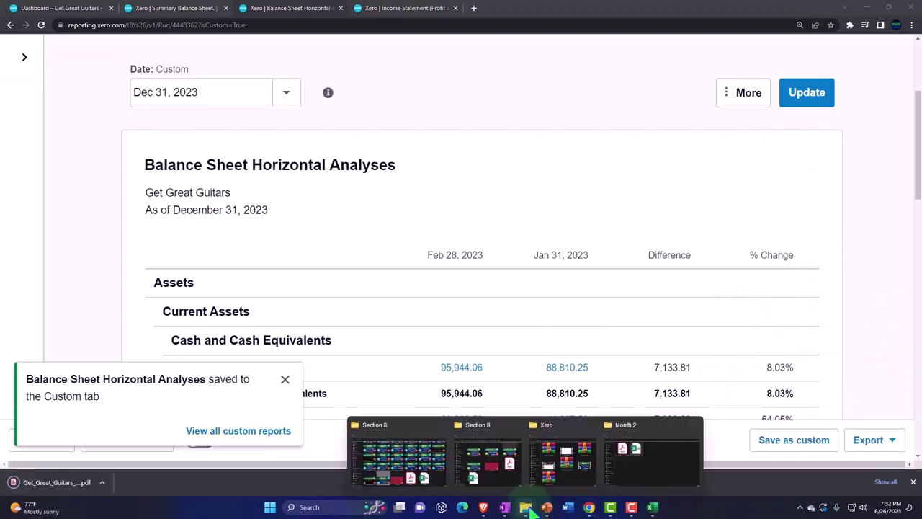
click(622, 476)
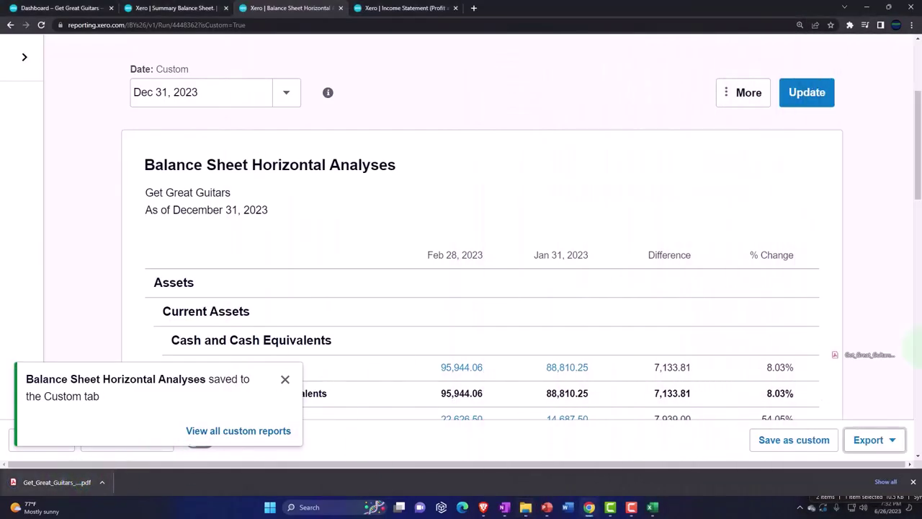
click(461, 278)
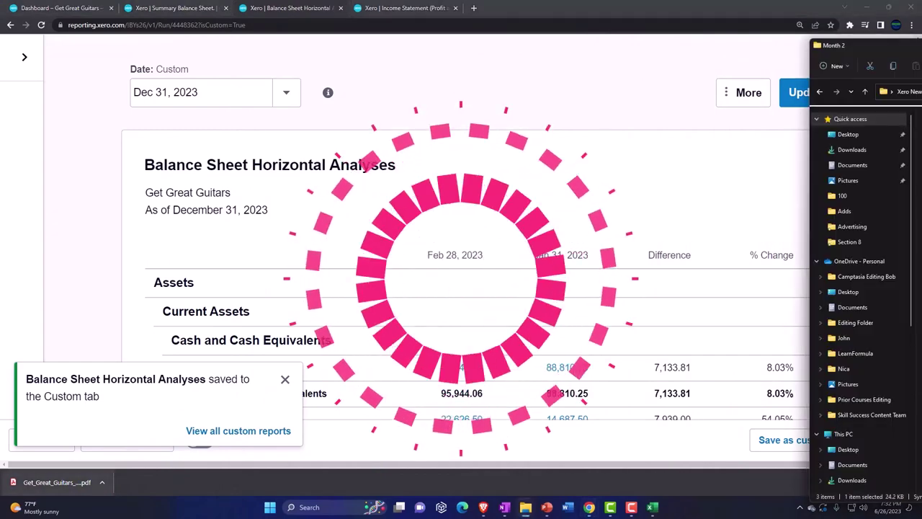
click(604, 71)
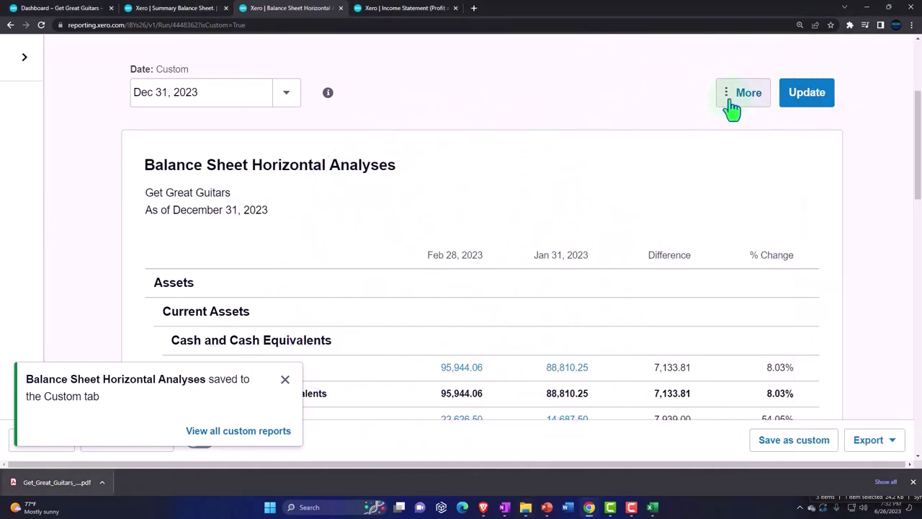
- Export the report to Excel and open the downloaded workbook with editing enabled
click(886, 443)
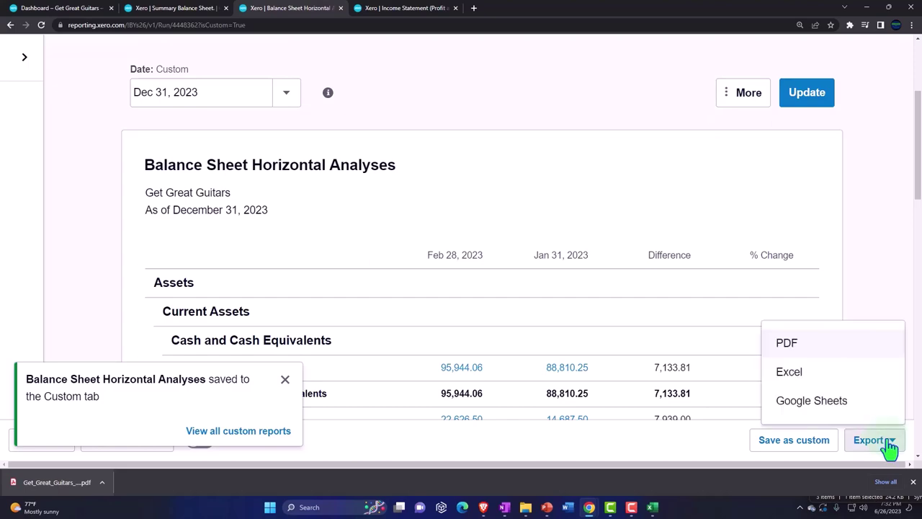
click(792, 374)
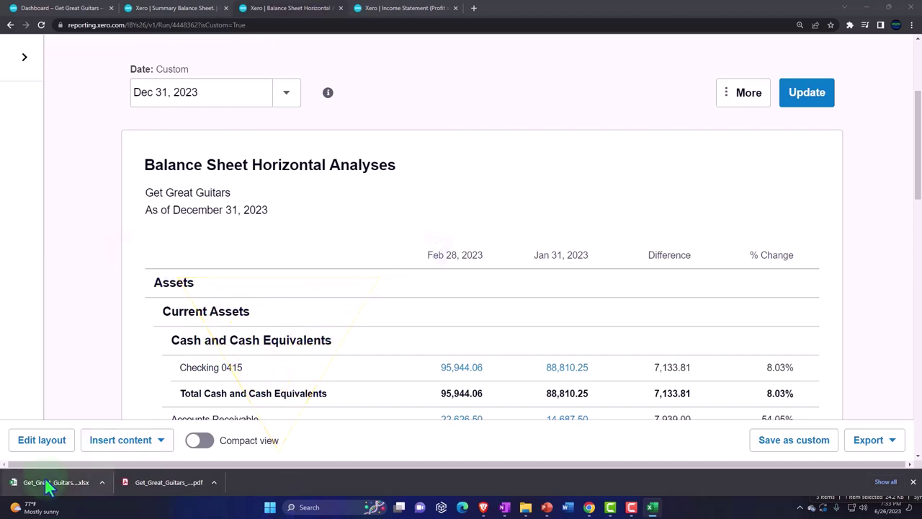
click(653, 508)
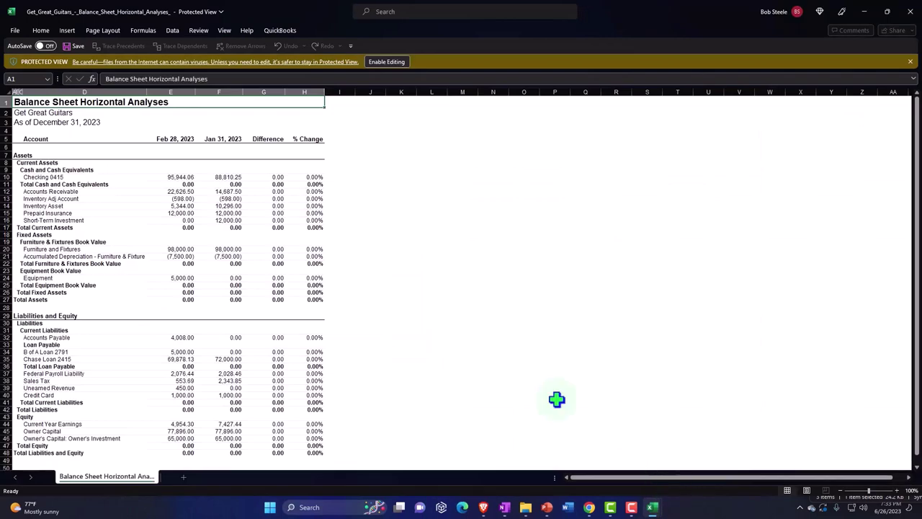
click(397, 64)
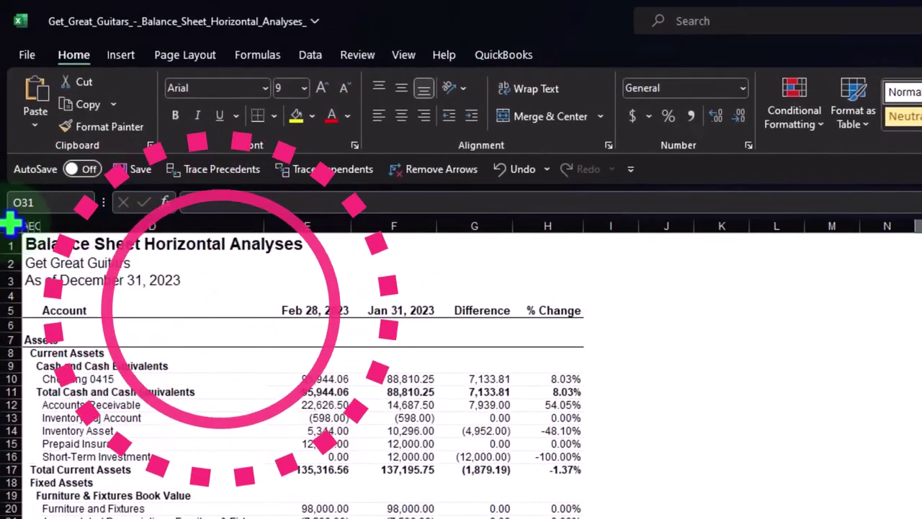
- Copy the entire Balance Sheet Horizontal Analyses worksheet and switch to the Get_Great_Guitars Summary Balance Sheet workbook
click(16, 224)
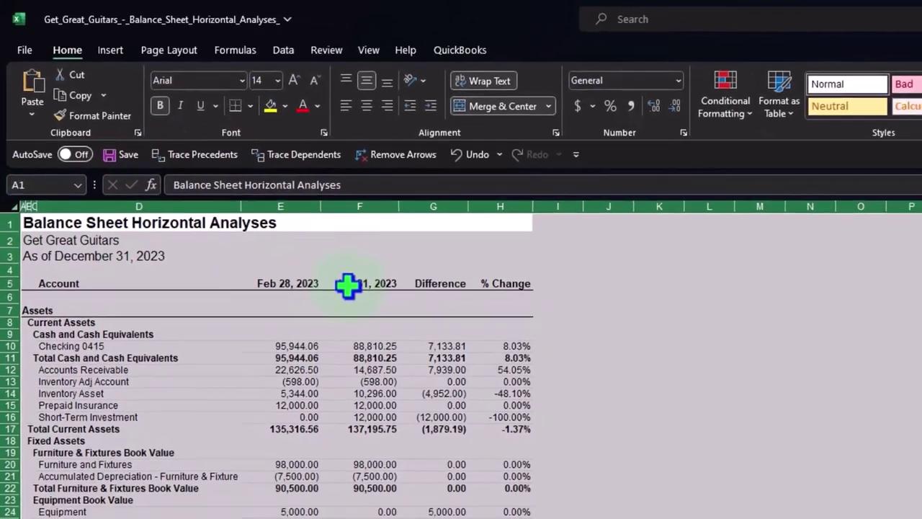
key(ctrl+c)
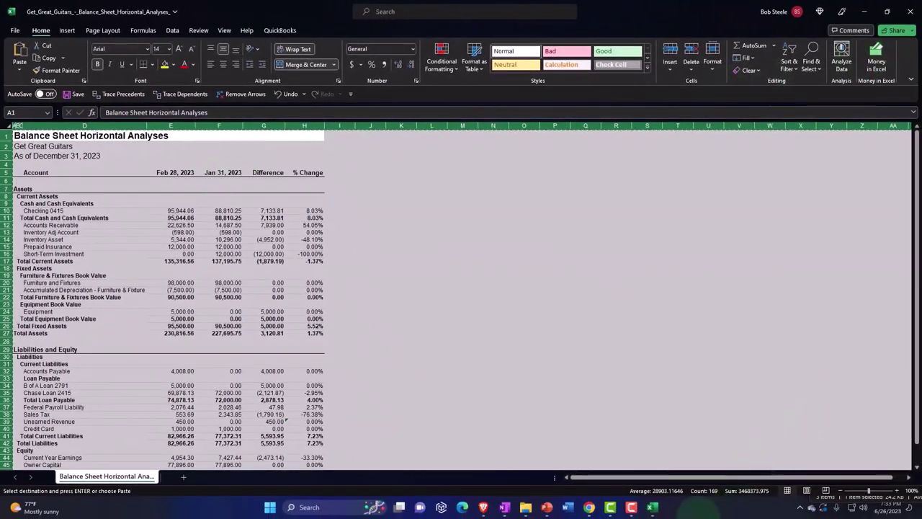
click(652, 507)
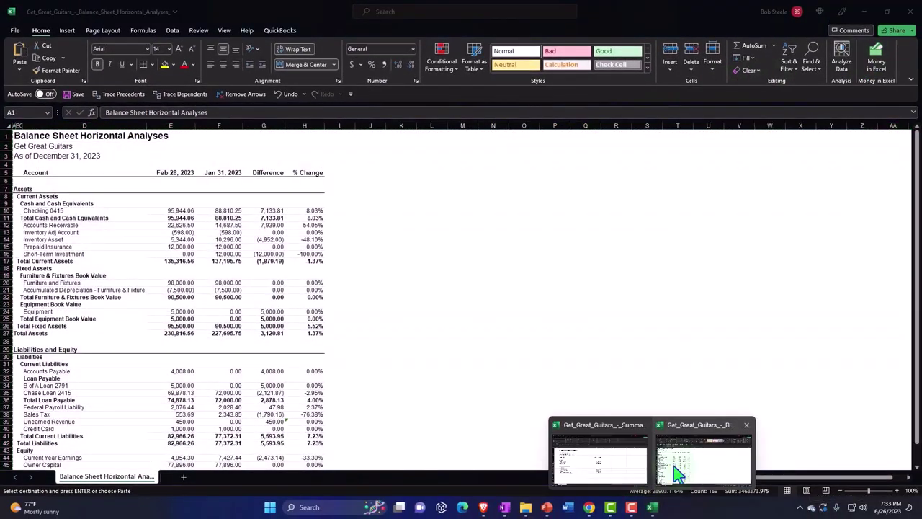
click(589, 470)
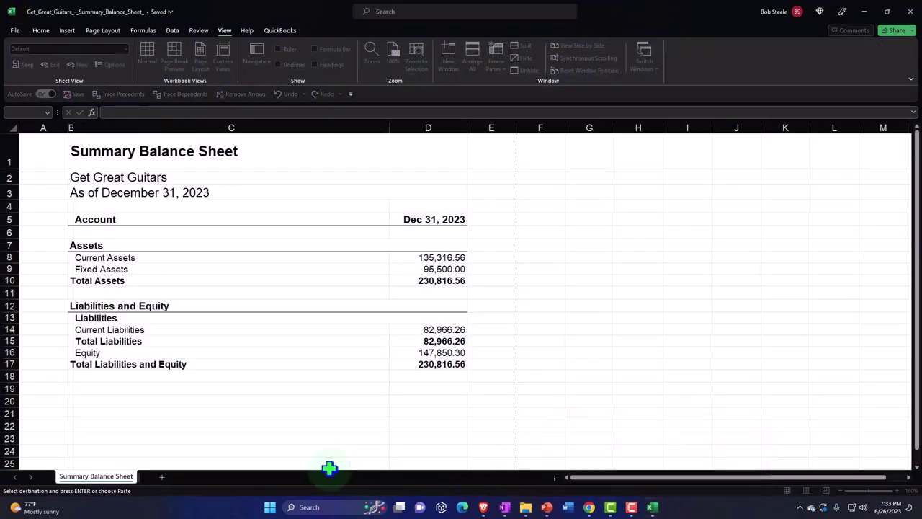
- Add a new worksheet after Summary Balance Sheet and name it BS Horz An
click(162, 477)
double_click(157, 477)
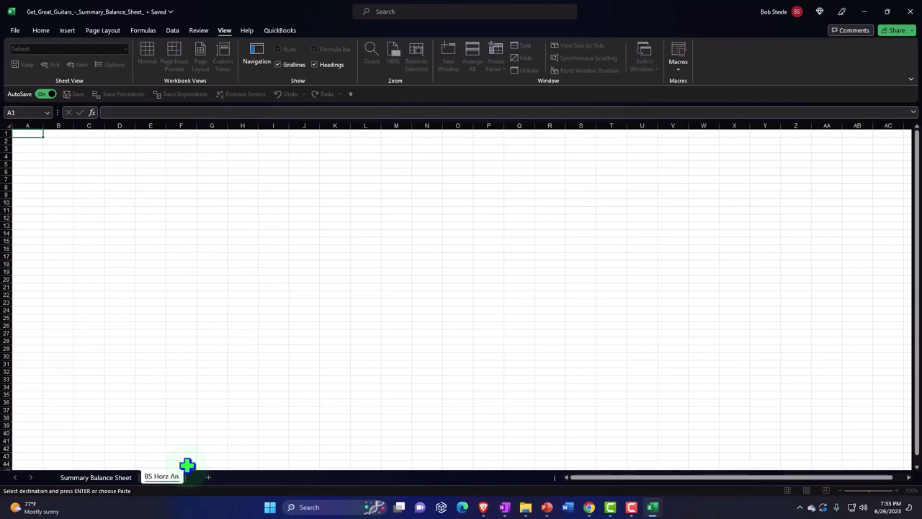
click(208, 379)
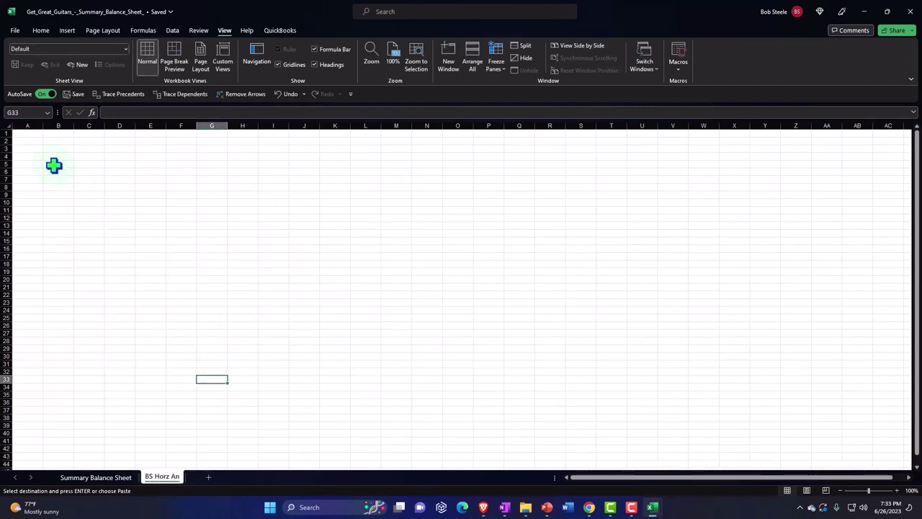
- Paste the copied horizontal analysis over the whole BS Horz An sheet with the regular Paste option
click(7, 126)
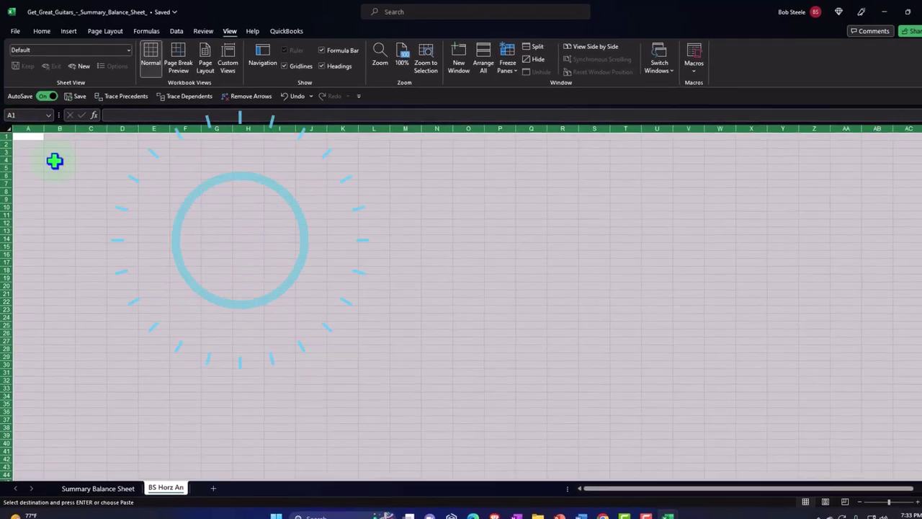
right_click(53, 160)
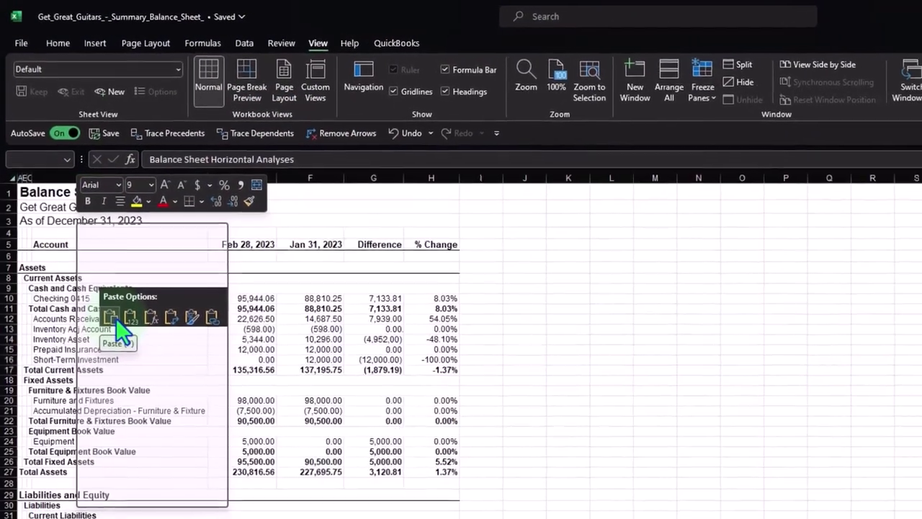
click(106, 303)
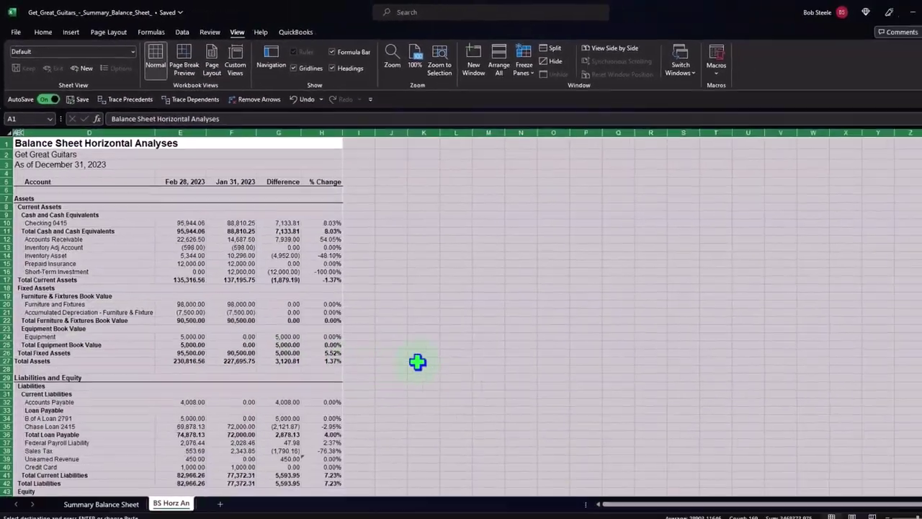
scroll(418, 361, up, 3)
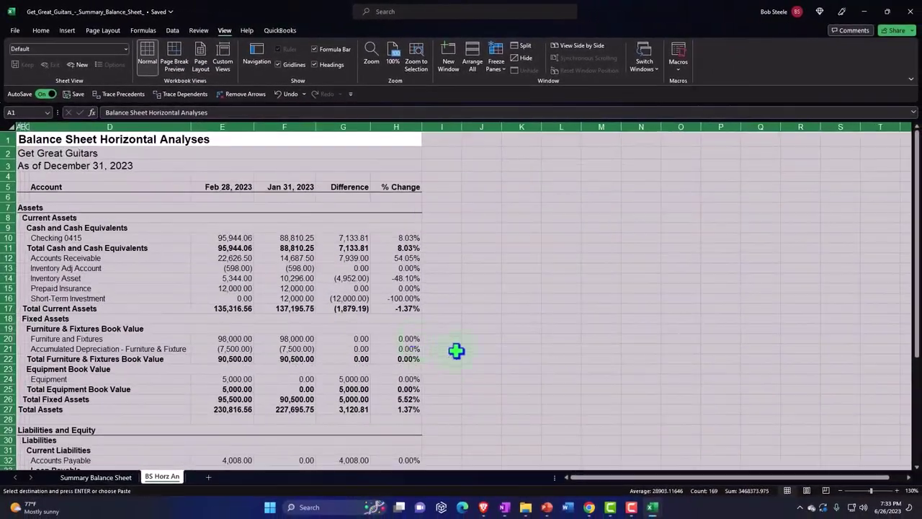
click(521, 380)
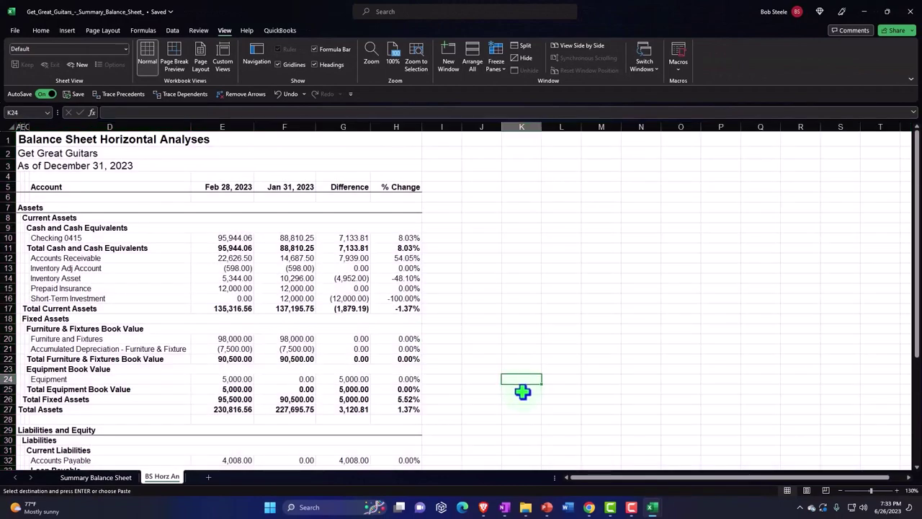
- Check the pasted report's page fit in Page Layout view, return to Normal view and review it down to Total Liabilities and Equity
click(807, 491)
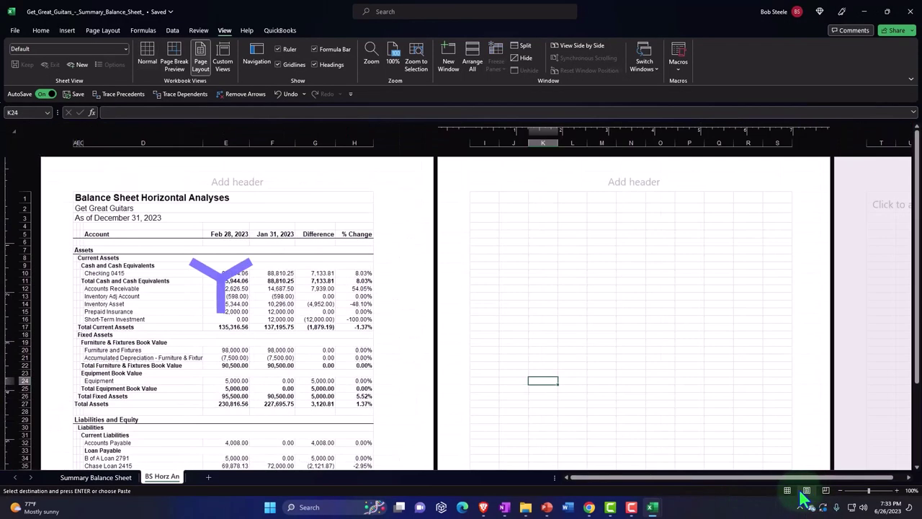
click(788, 491)
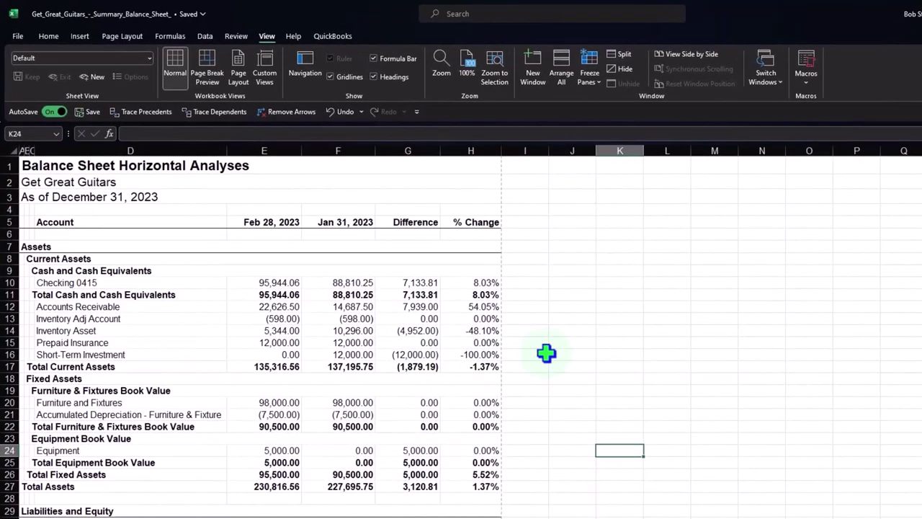
scroll(546, 353, up, 2)
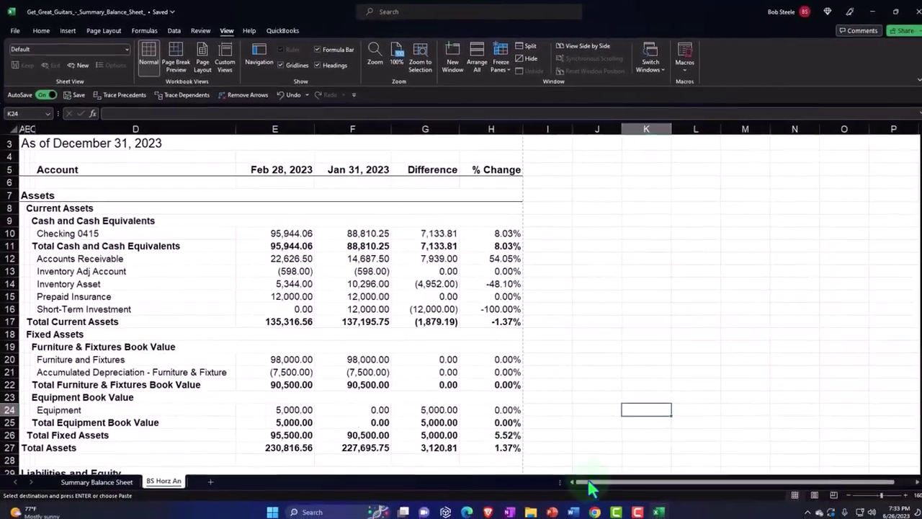
click(576, 481)
scroll(354, 381, down, 9)
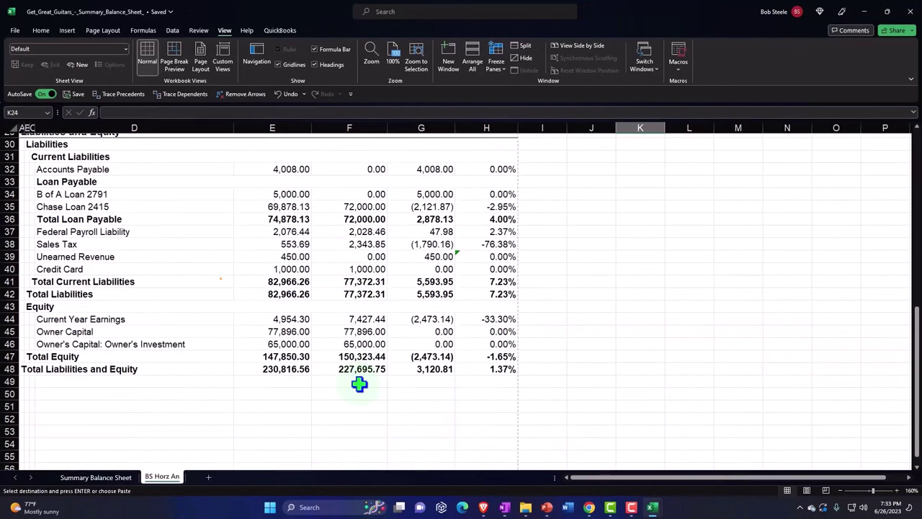
scroll(358, 384, up, 10)
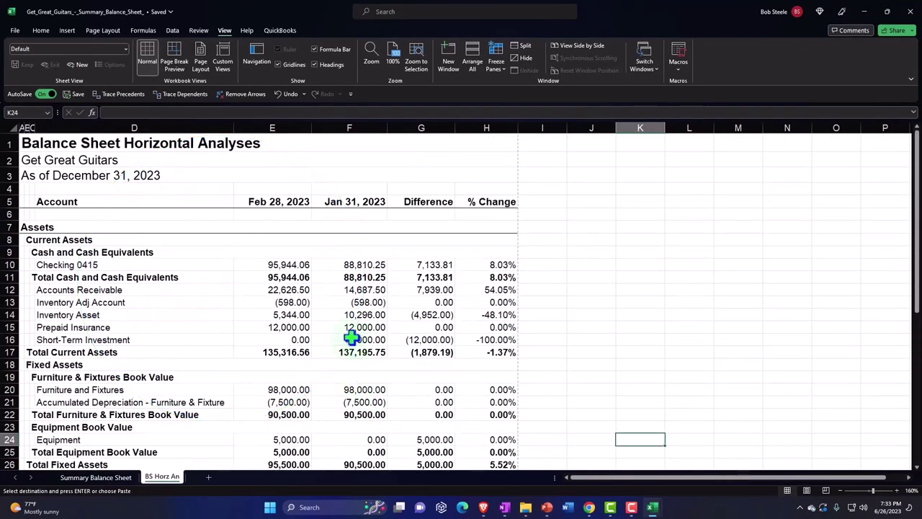
- Minimize both Excel workbooks to return to Xero in the browser and duplicate the Balance Sheet Horizontal Analyses tab
click(864, 14)
mouse_move(635, 508)
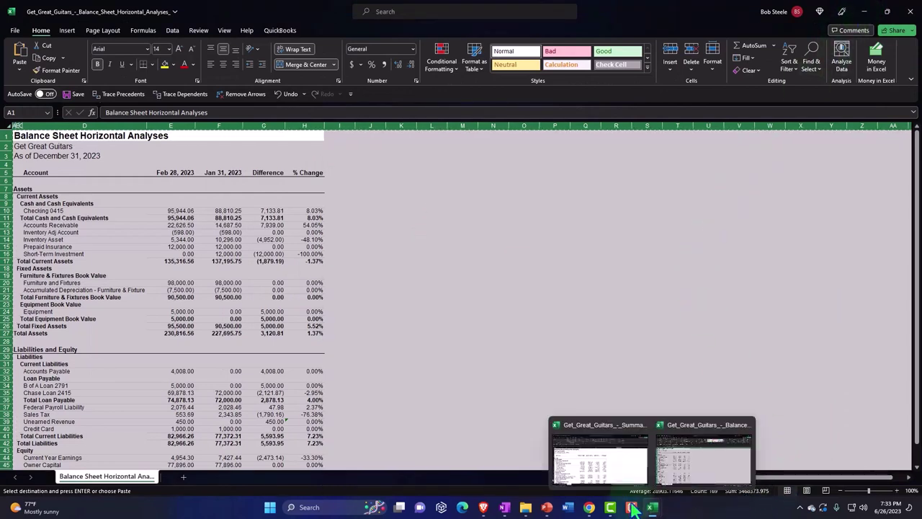
click(613, 465)
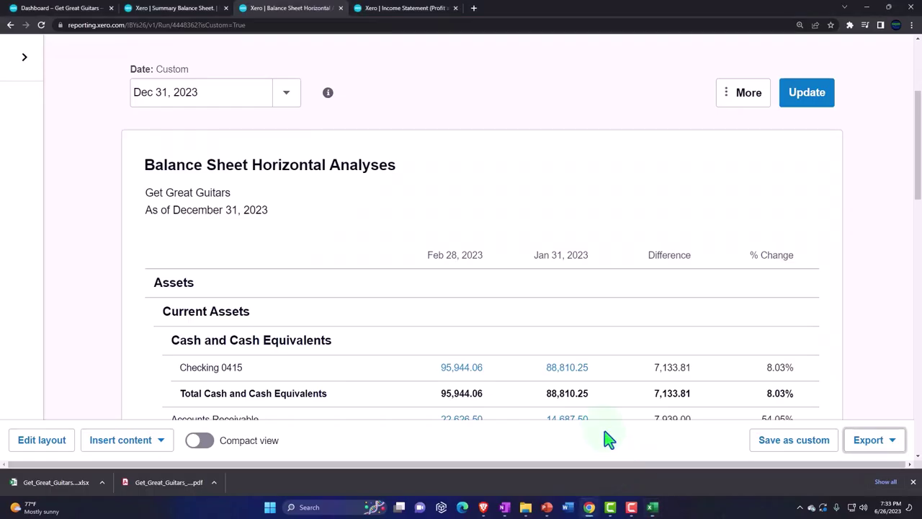
right_click(299, 10)
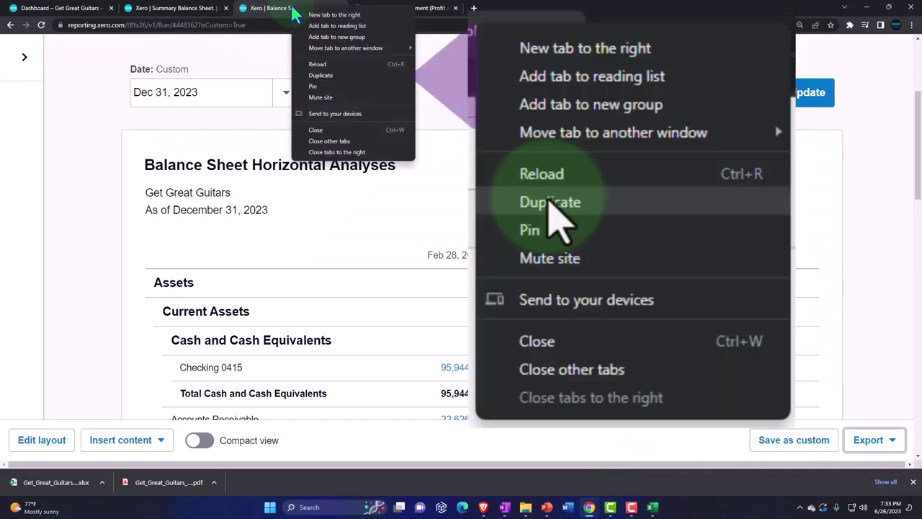
click(324, 76)
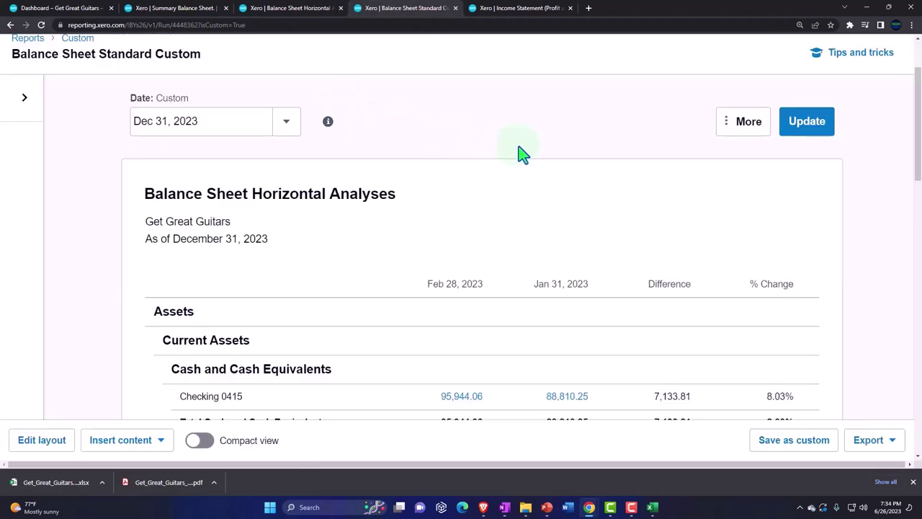
- Open the Balance Sheet Standard Custom report from the accounting reports in the duplicated tab and dismiss the browser's downloads bar
scroll(333, 130, up, 2)
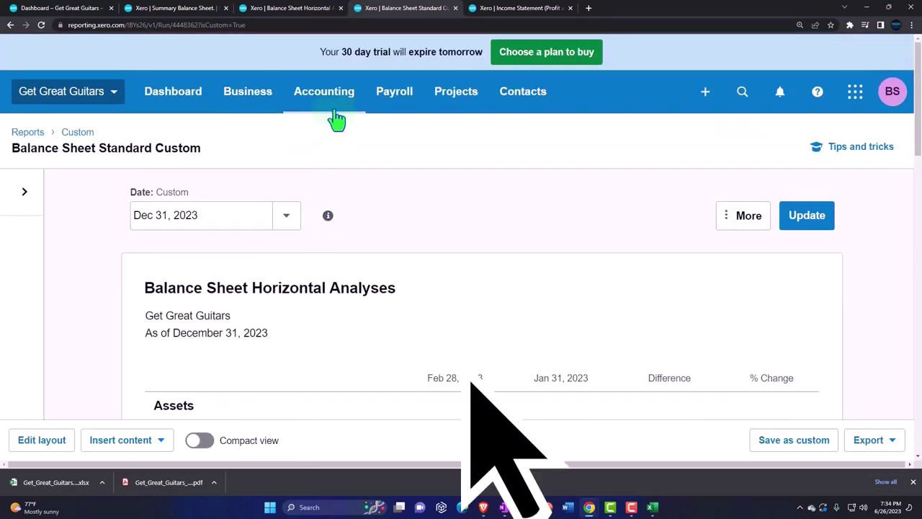
click(331, 93)
scroll(348, 144, down, 1)
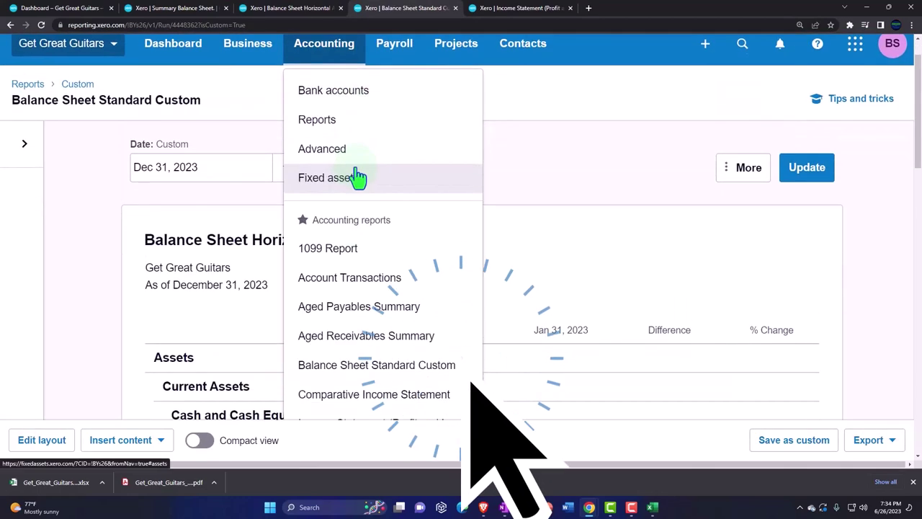
click(391, 371)
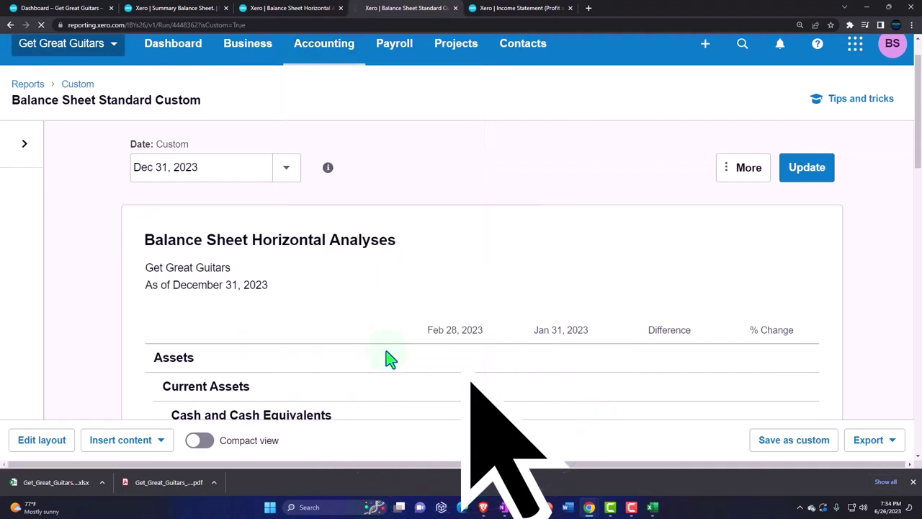
click(913, 482)
scroll(702, 351, down, 2)
scroll(702, 351, down, 3)
mouse_move(759, 310)
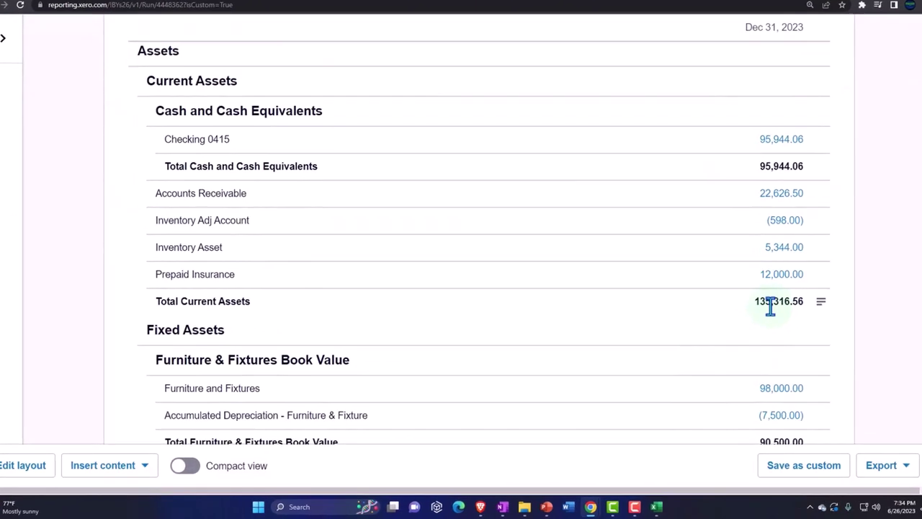
scroll(820, 259, up, 7)
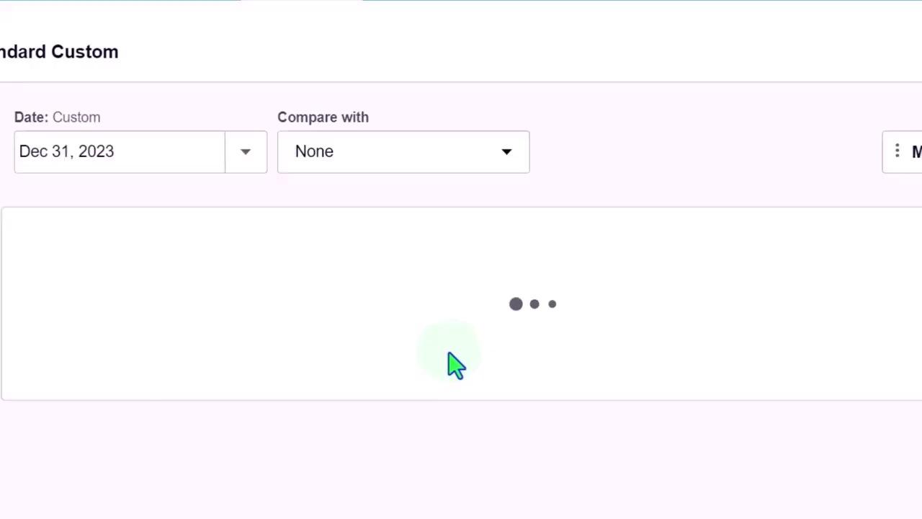
- Set the report date to the custom date Feb 28, 2023 and update the balance sheet
click(247, 154)
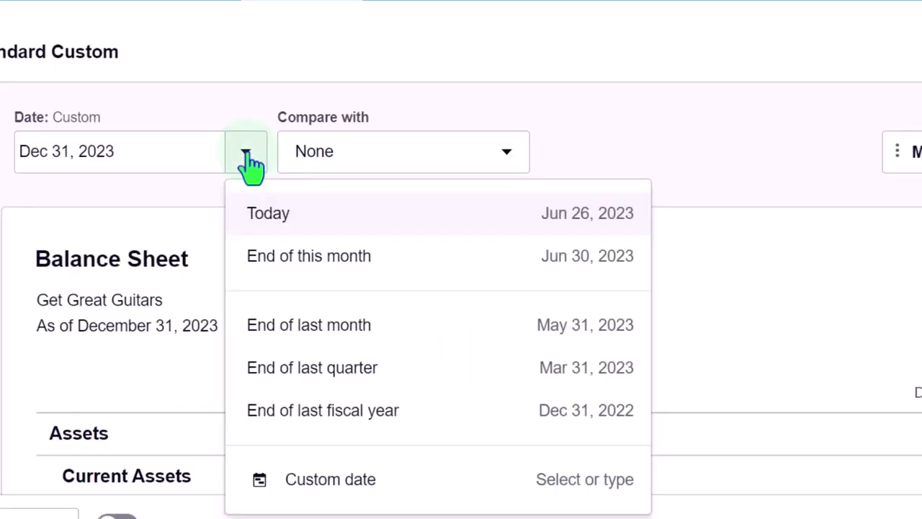
click(321, 477)
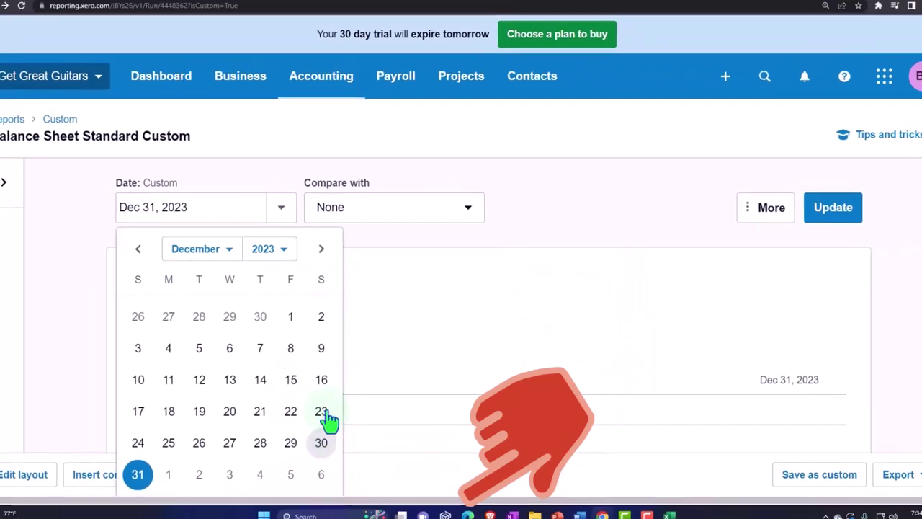
click(239, 256)
click(241, 283)
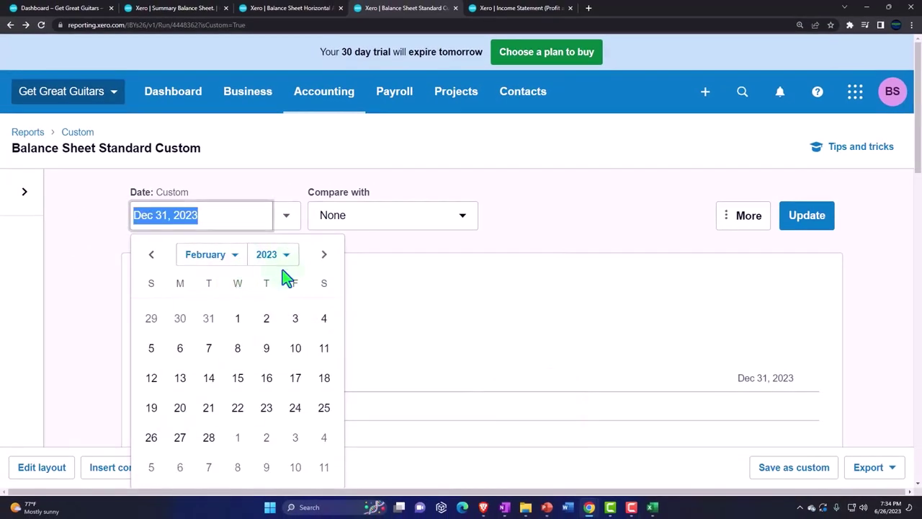
click(209, 438)
click(817, 229)
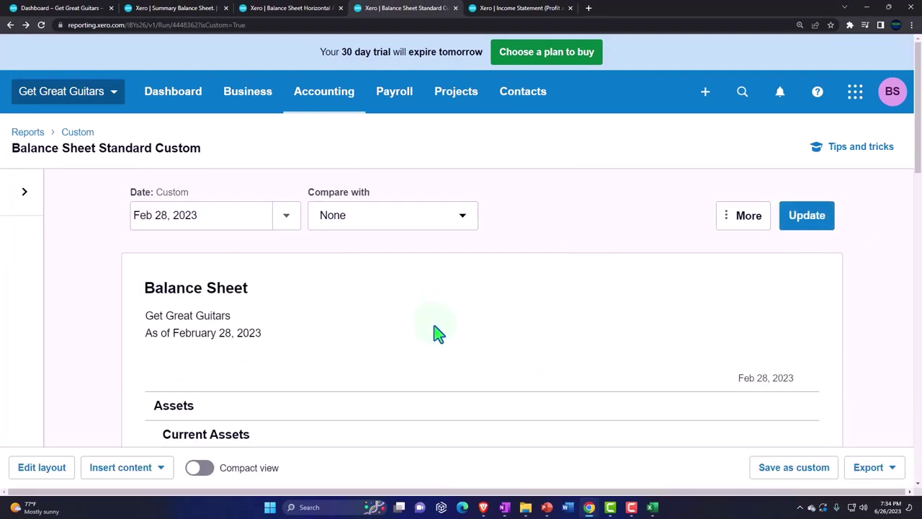
- Start editing the balance sheet's layout, add a Percentage column beside the date column and display its settings
click(64, 470)
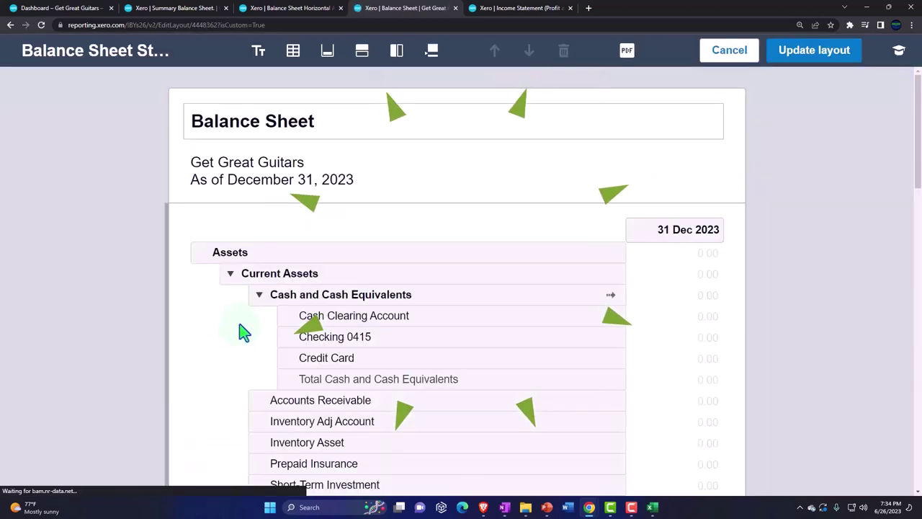
click(397, 52)
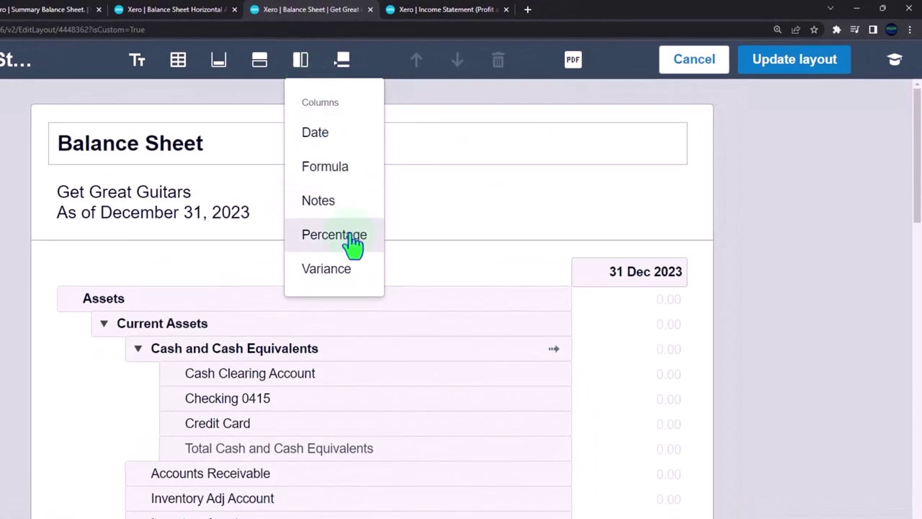
click(339, 238)
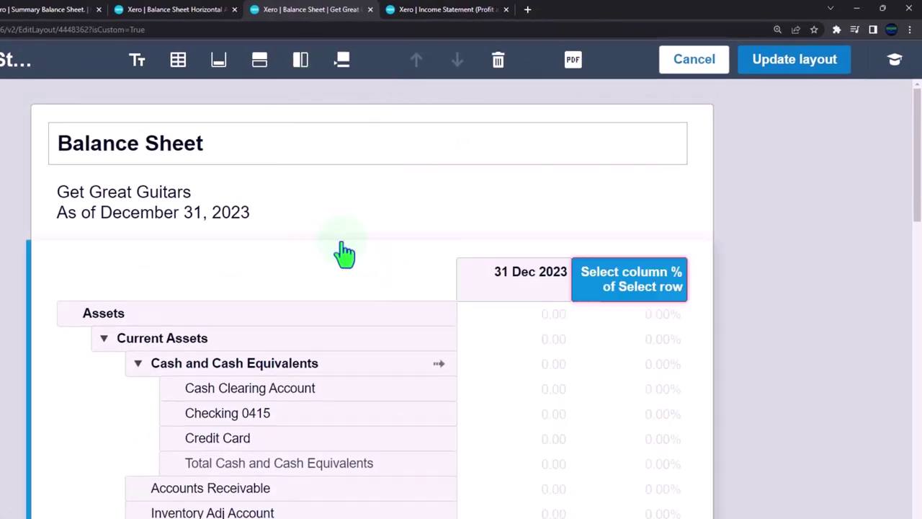
click(636, 285)
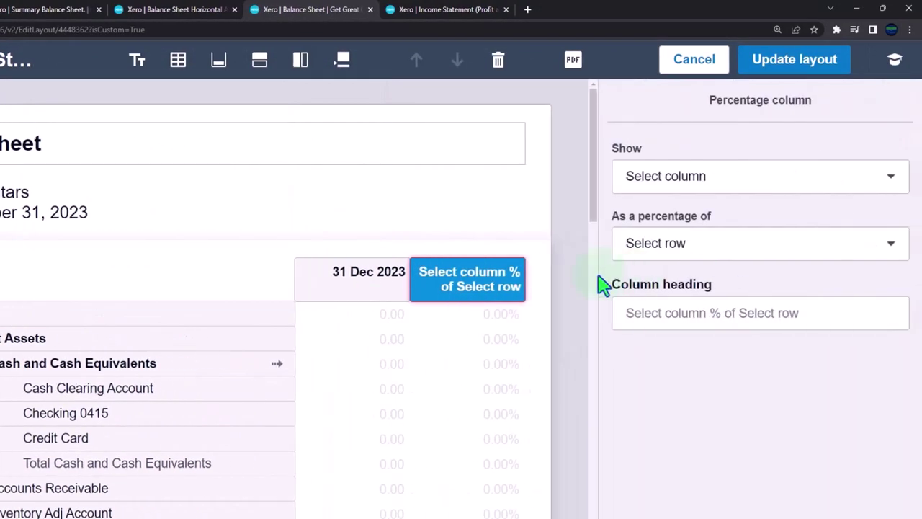
- Base the new percentage column on the Assets row and give it the heading % of Assets
click(721, 190)
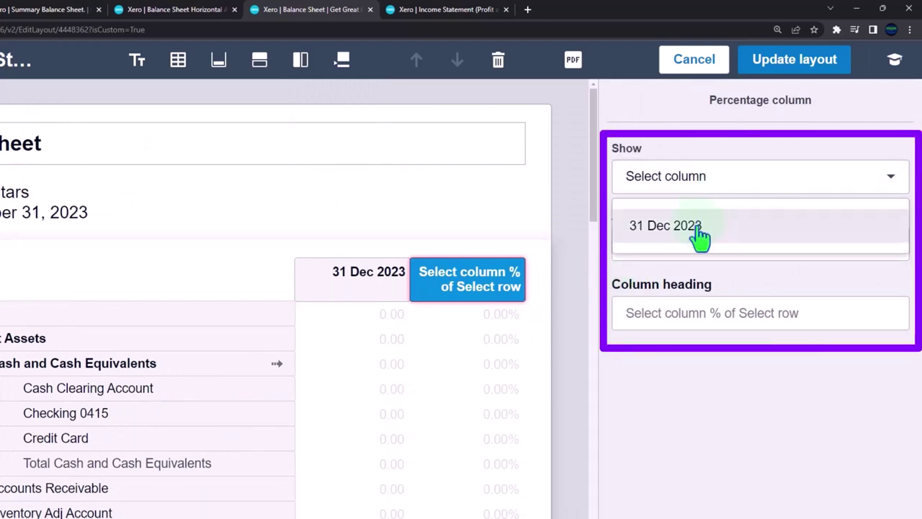
click(694, 189)
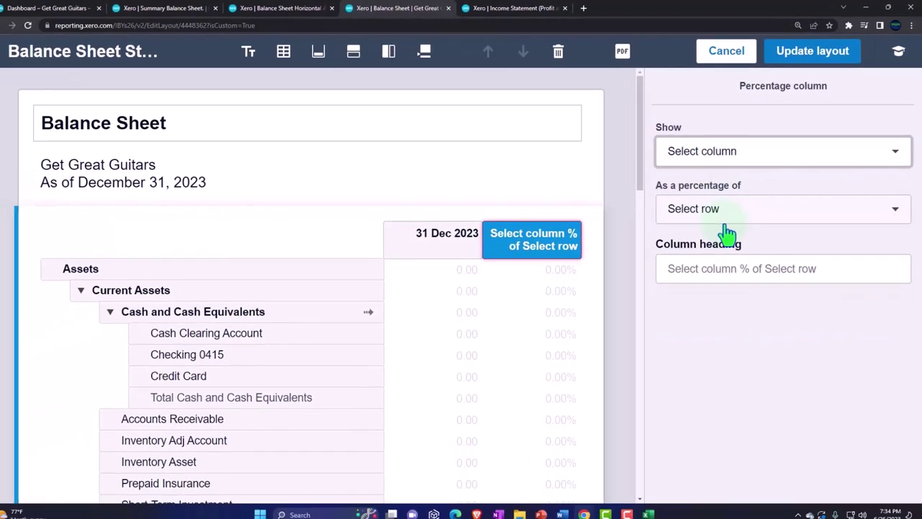
click(726, 216)
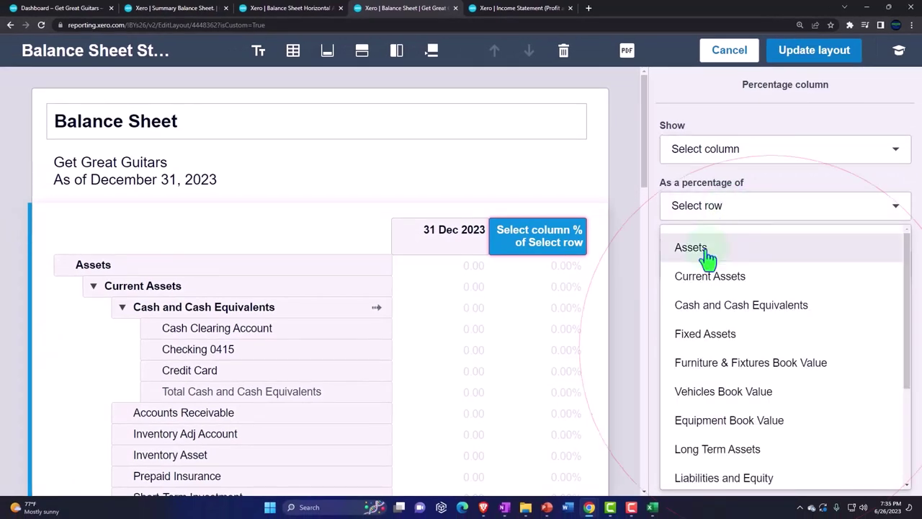
click(708, 256)
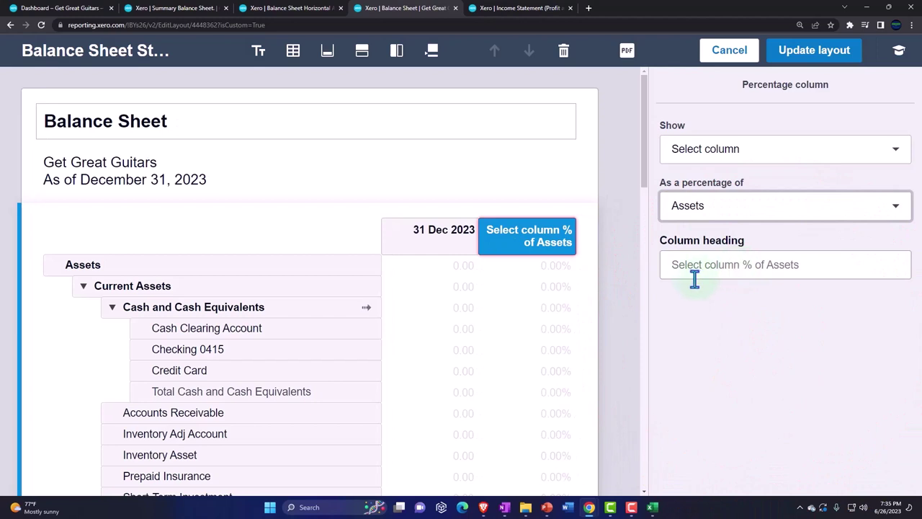
click(693, 268)
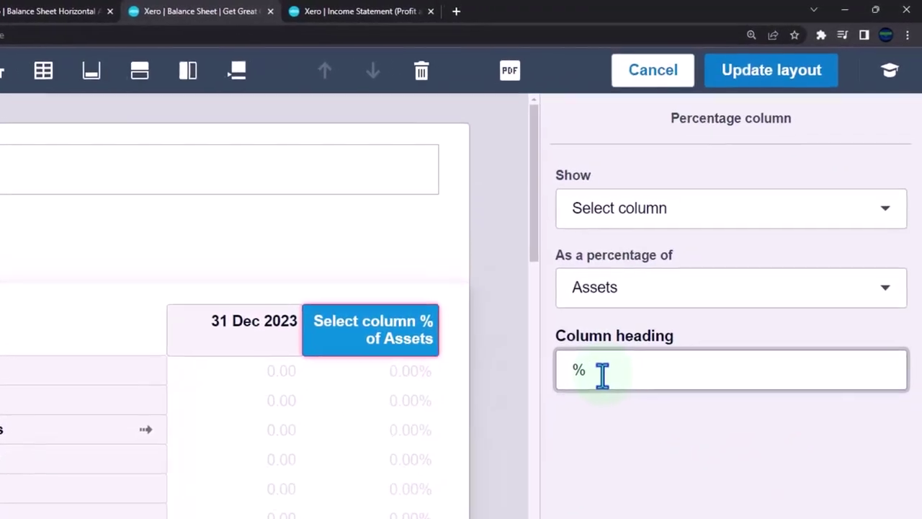
text(o)
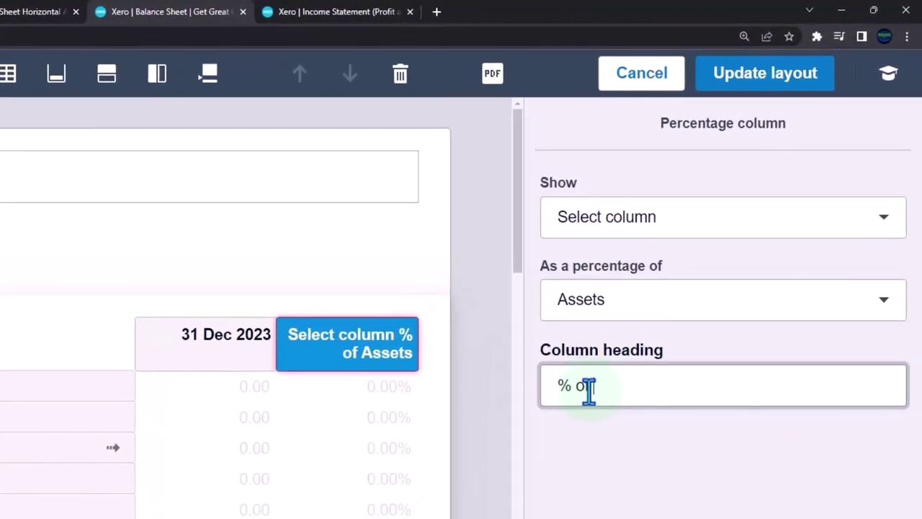
click(585, 507)
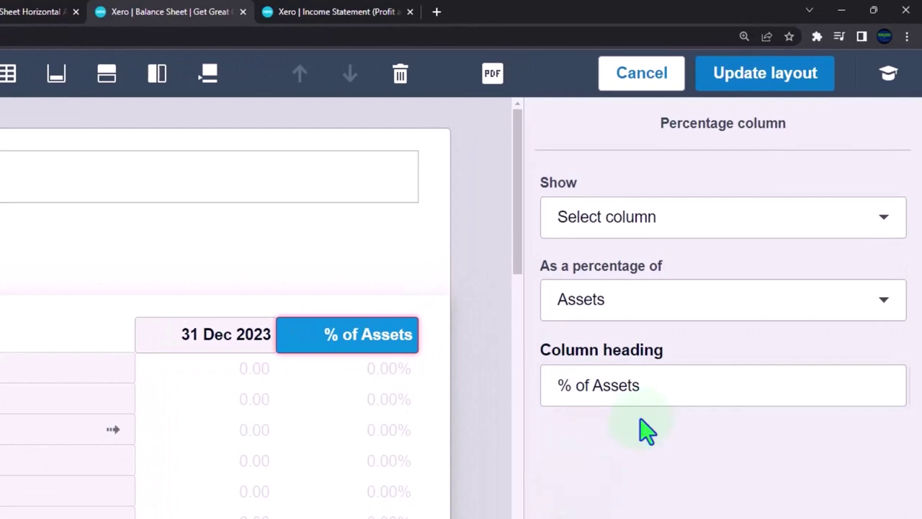
- Make the % of Assets column show the 31 Dec 2023 column and apply the updated layout
click(739, 81)
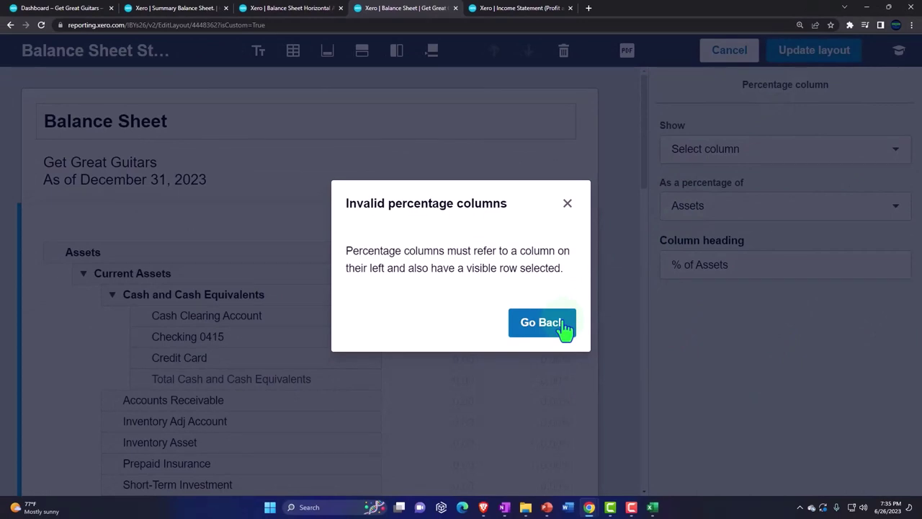
click(542, 323)
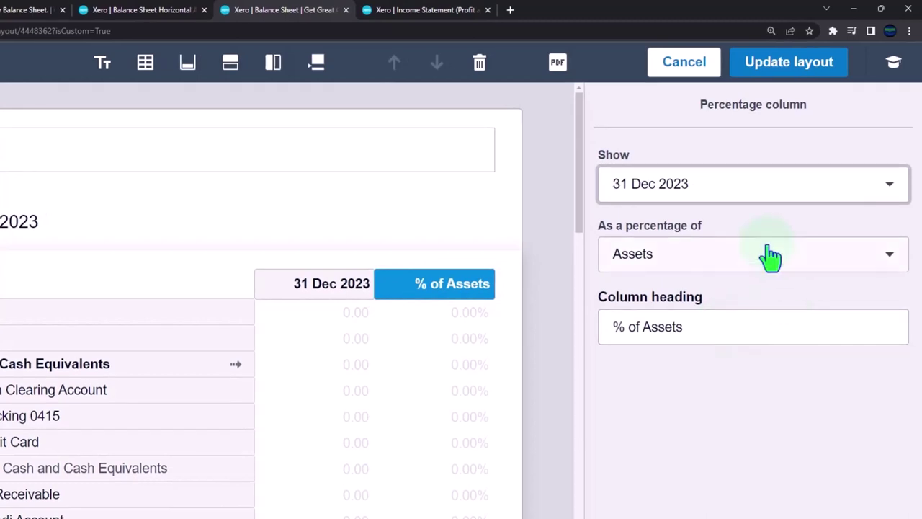
click(711, 196)
click(672, 245)
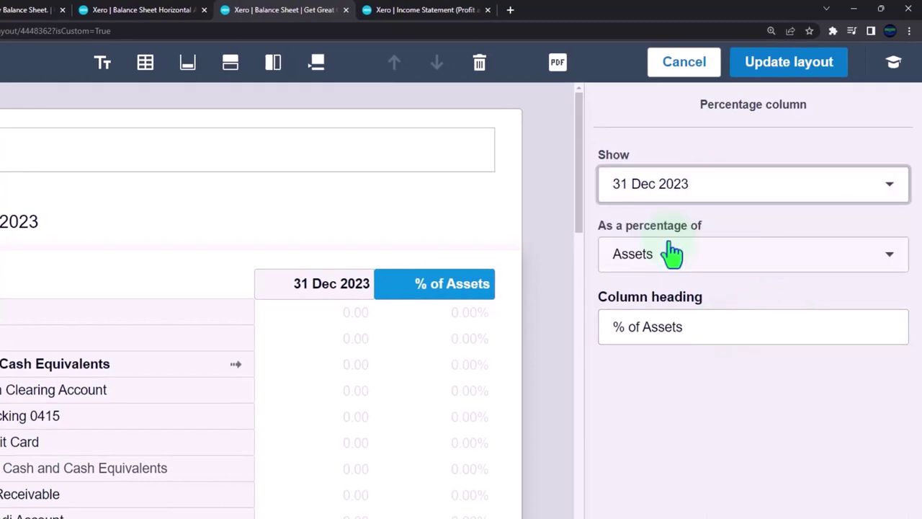
click(760, 76)
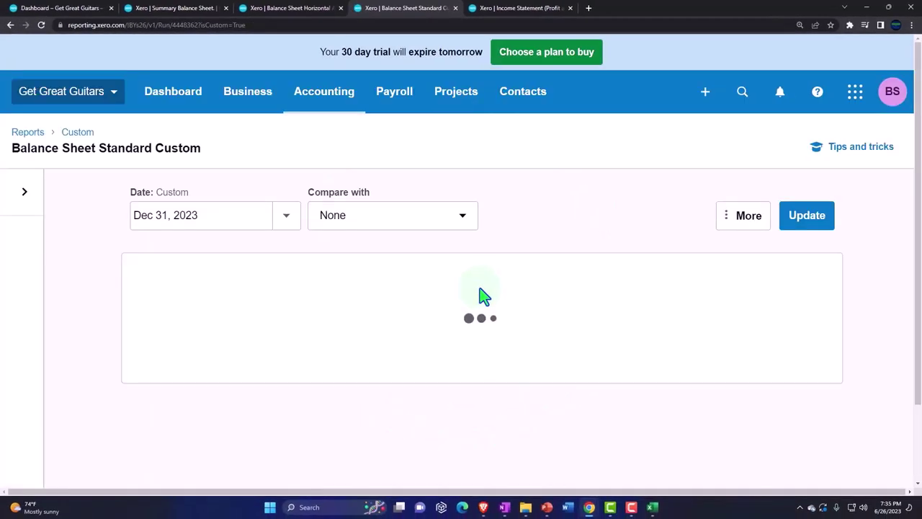
- Examine the % of Assets column from Current Assets through Total Assets to Total Liabilities and Equity
scroll(480, 294, down, 5)
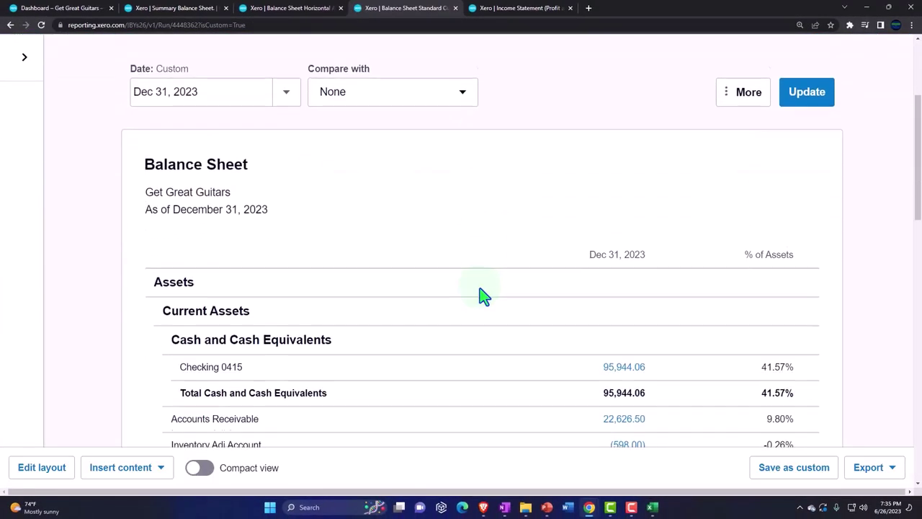
scroll(762, 238, down, 2)
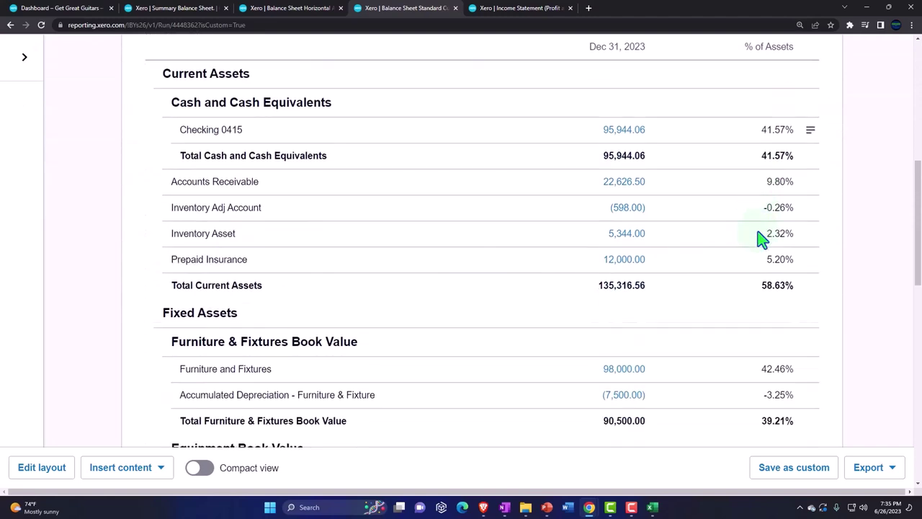
scroll(724, 351, down, 2)
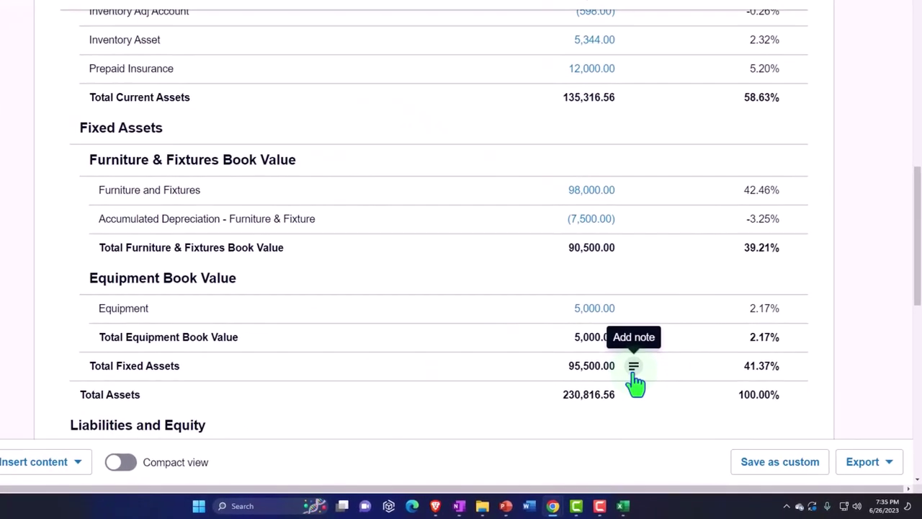
scroll(631, 372, up, 2)
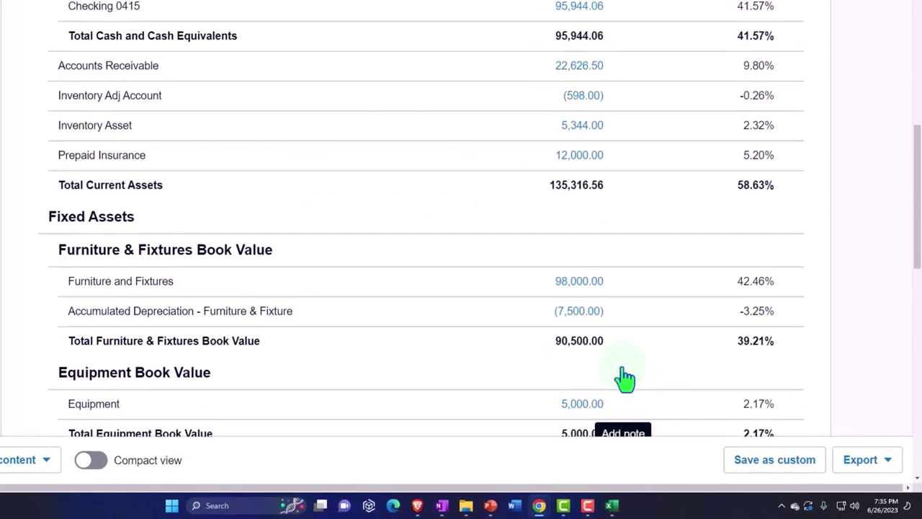
scroll(625, 378, up, 2)
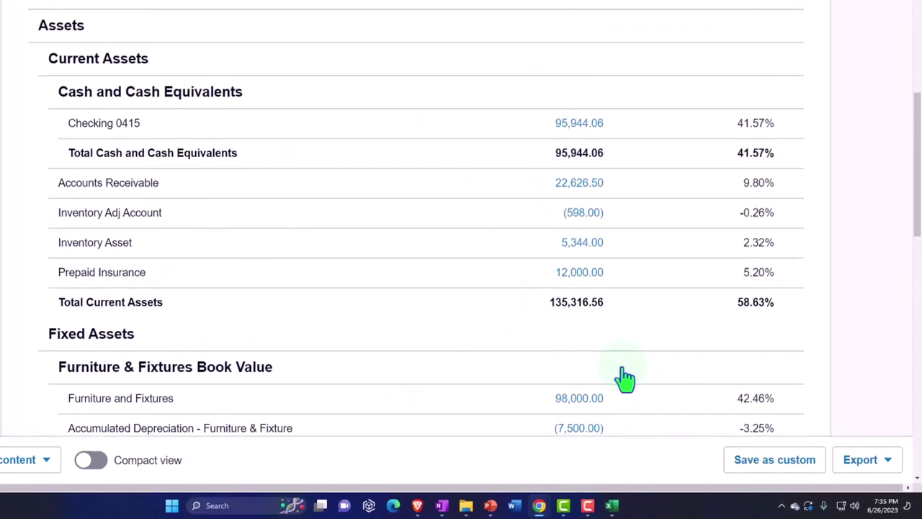
scroll(663, 333, down, 8)
scroll(662, 332, down, 3)
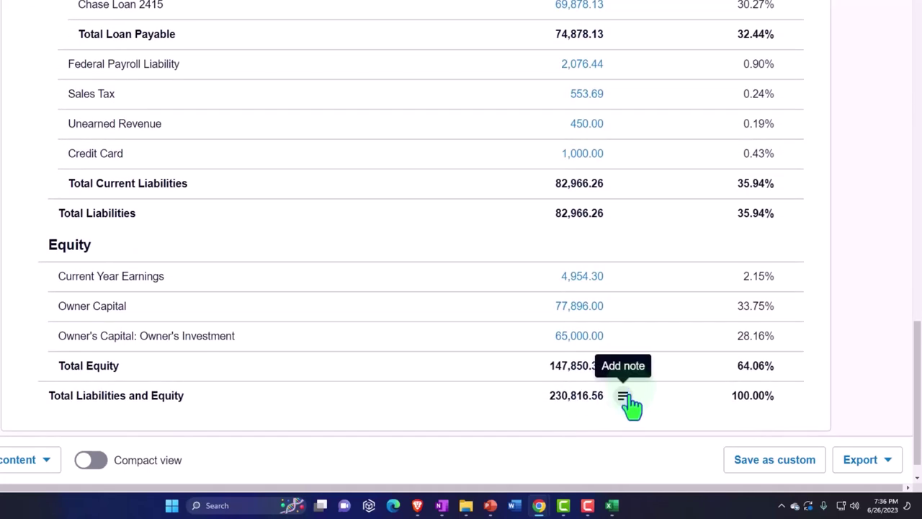
scroll(632, 405, up, 6)
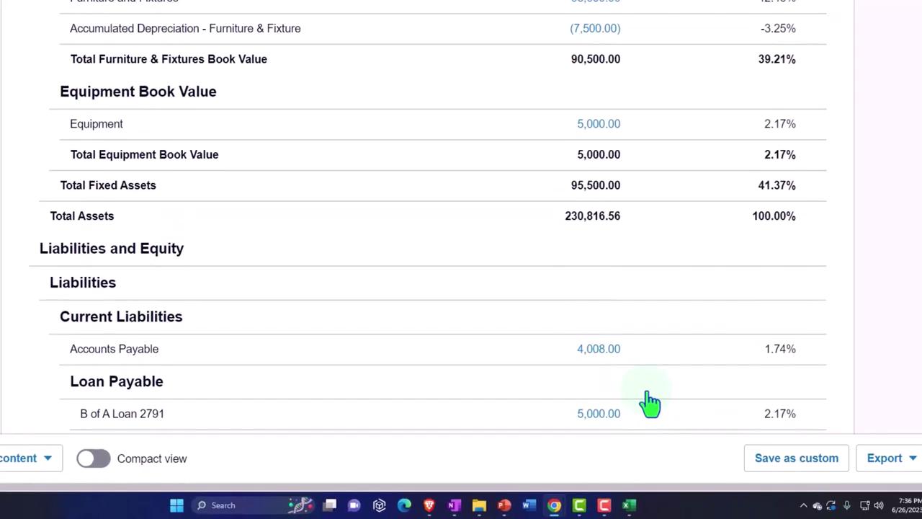
- Extend the report's title to Balance Sheet Vertical Analysis
scroll(708, 390, up, 8)
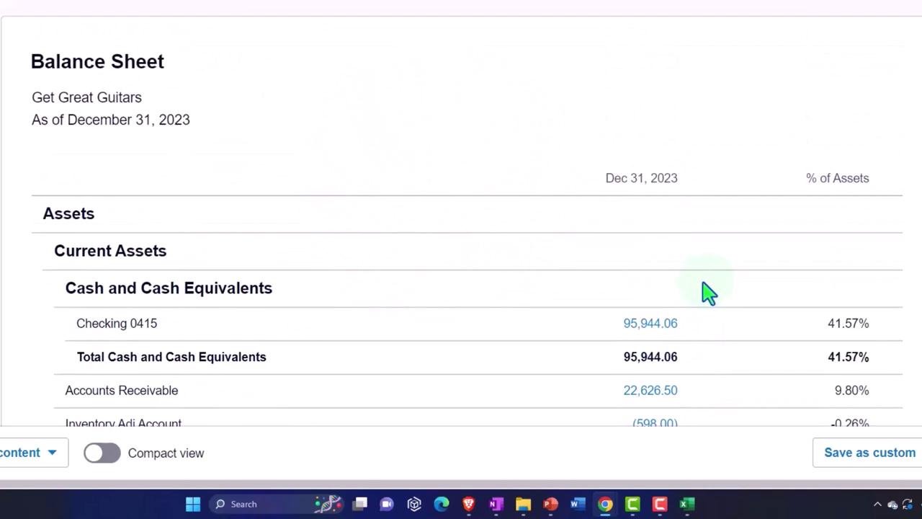
click(166, 63)
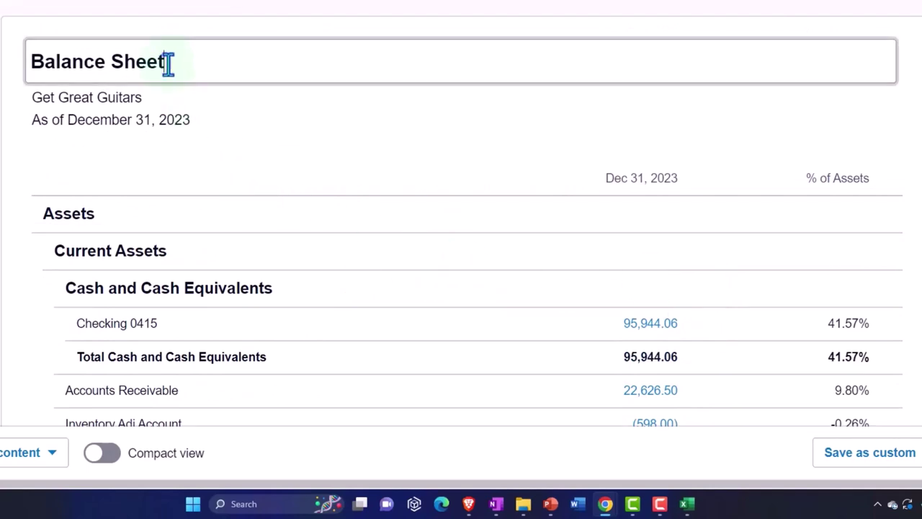
text(Hor)
key(BackSpace)
key(BackSpace)
key(BackSpace)
text(Vertical Analysis)
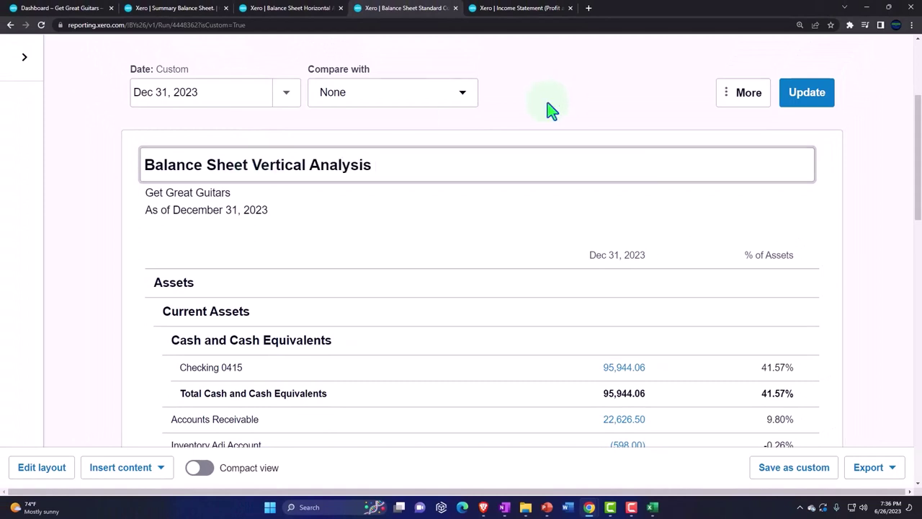
- Save the report as a custom report named Balance Sheet Vertical Analysis, without making it the default
drag(414, 162, 83, 161)
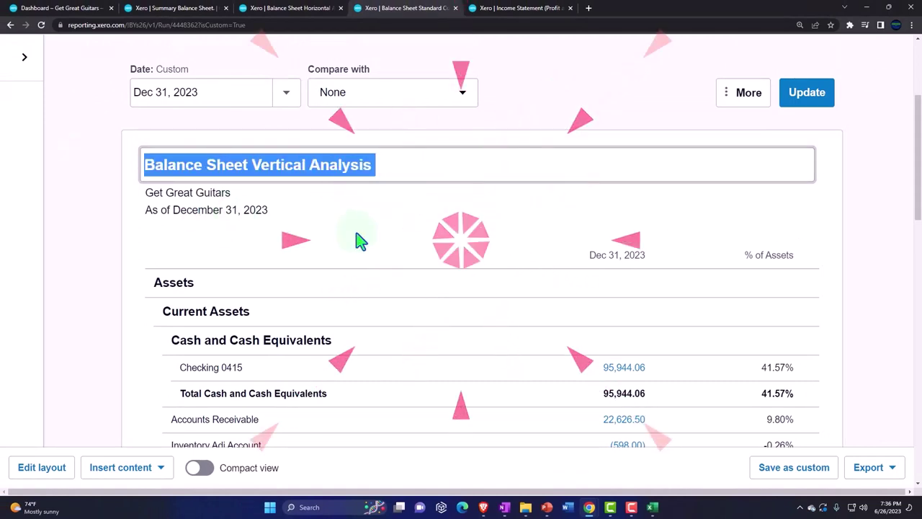
click(823, 469)
drag(584, 200, 288, 134)
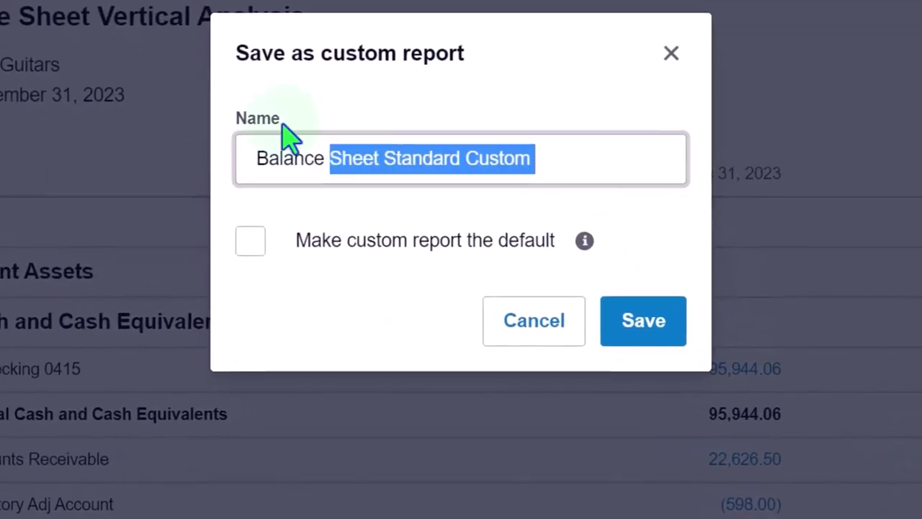
text(Sheet Vertical Analysis)
click(652, 323)
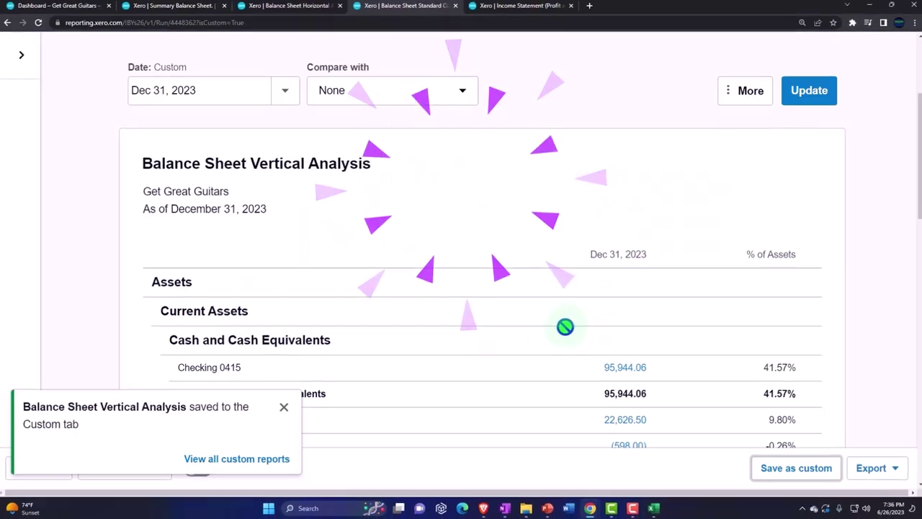
- Export the vertical analysis report as a PDF and copy the downloaded file into the File Explorer folder
click(870, 470)
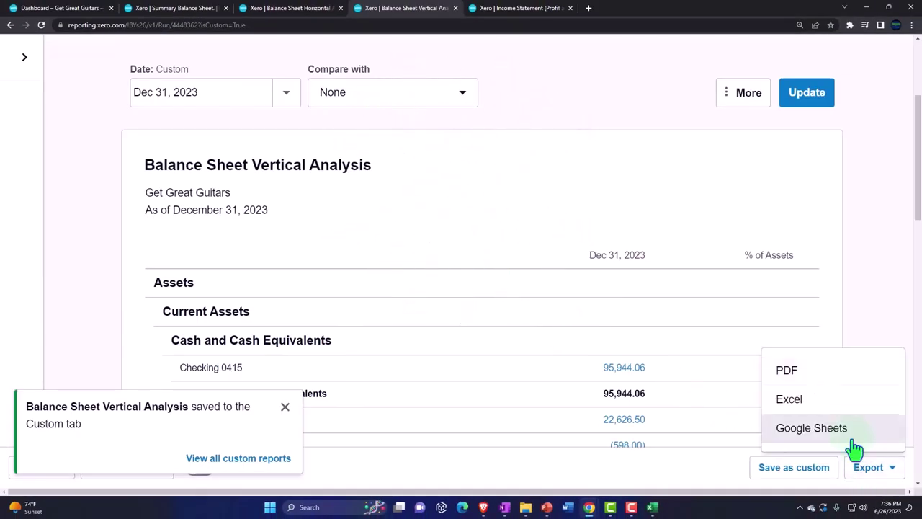
click(804, 375)
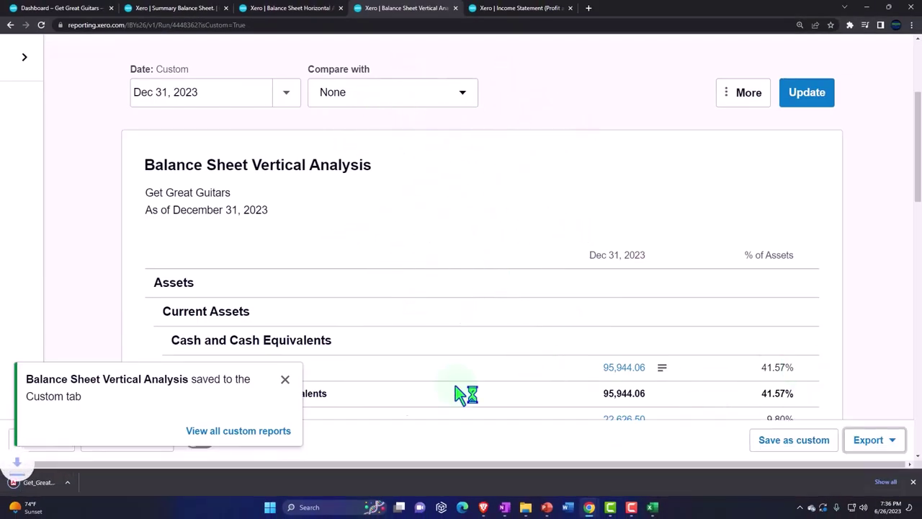
drag(59, 490, 526, 507)
click(704, 371)
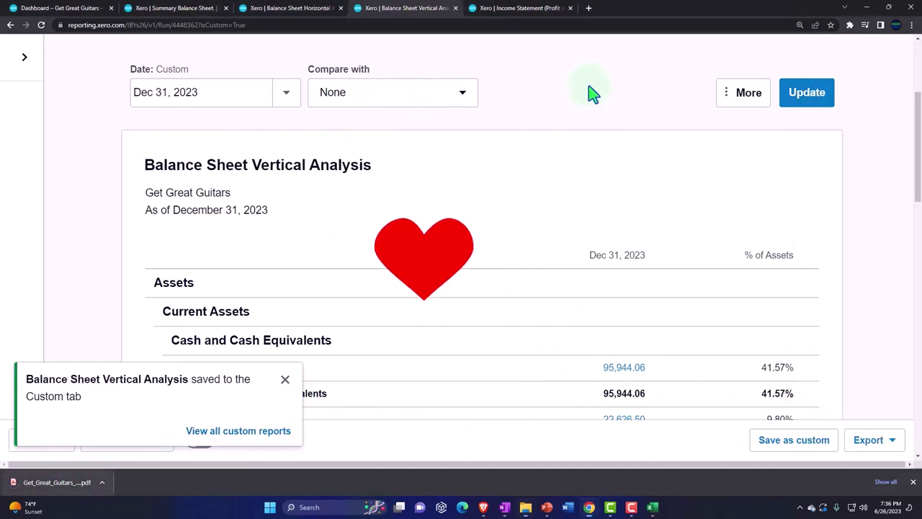
- Export the vertical analysis report to Excel, open the downloaded workbook and enable editing
click(870, 439)
click(839, 384)
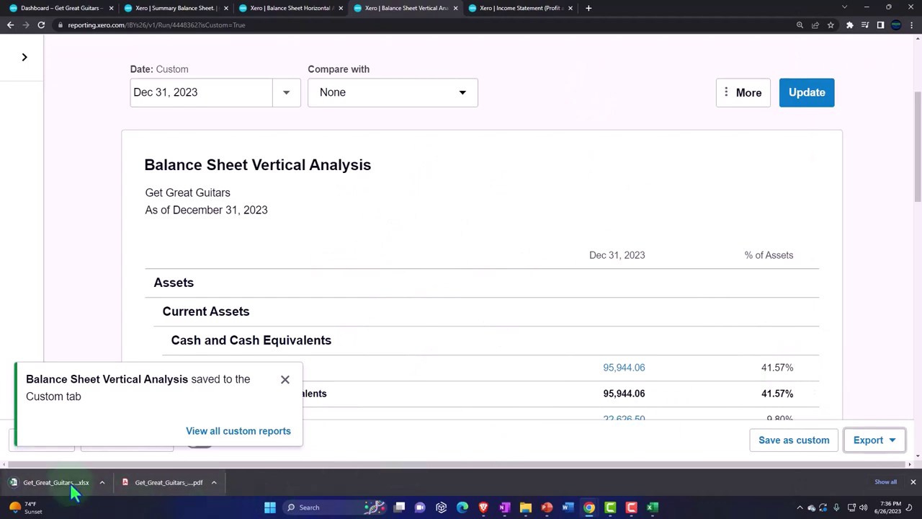
click(72, 486)
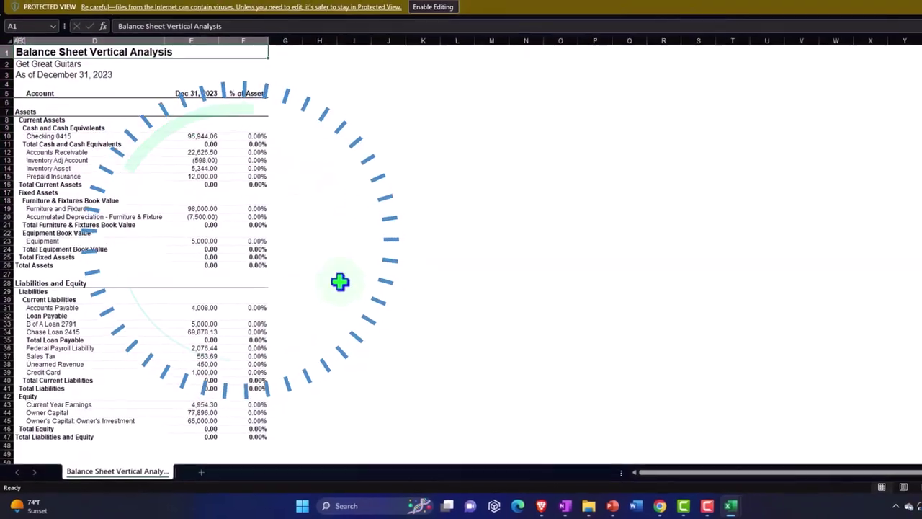
click(377, 59)
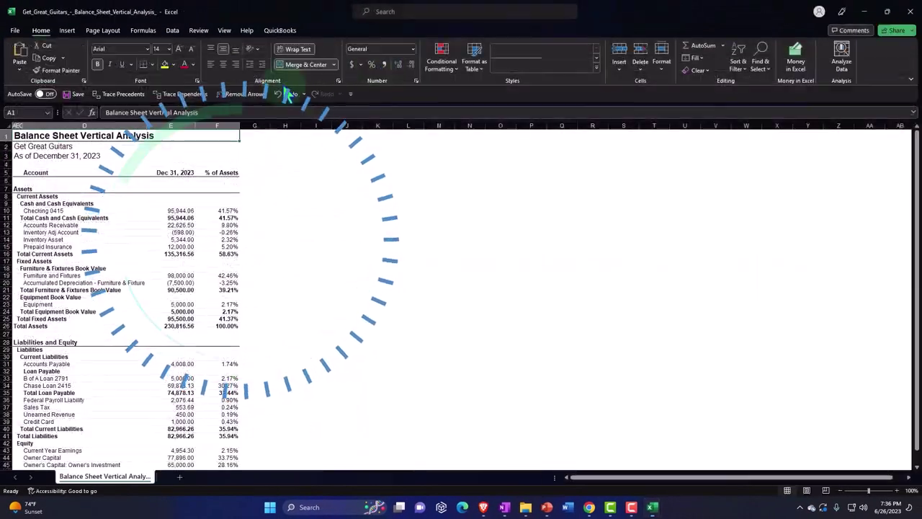
- Copy the entire Balance Sheet Vertical Analysis worksheet
click(5, 126)
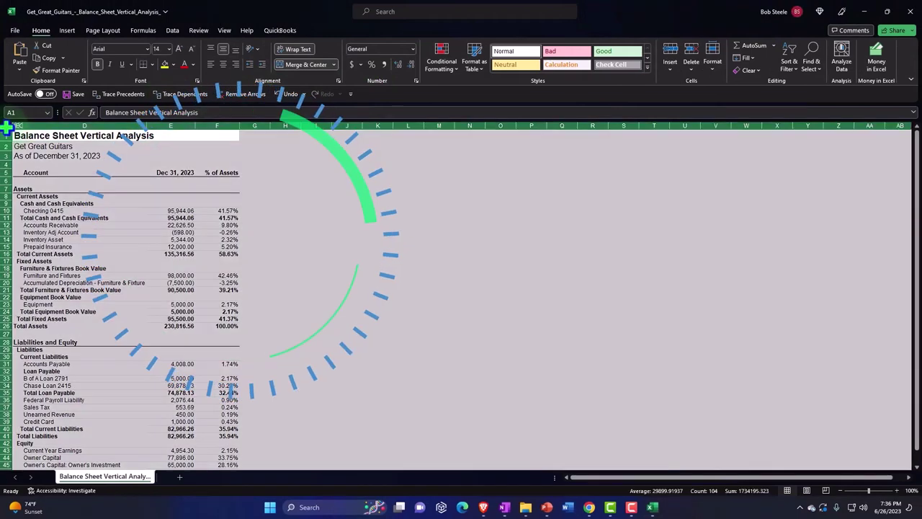
right_click(106, 163)
click(128, 203)
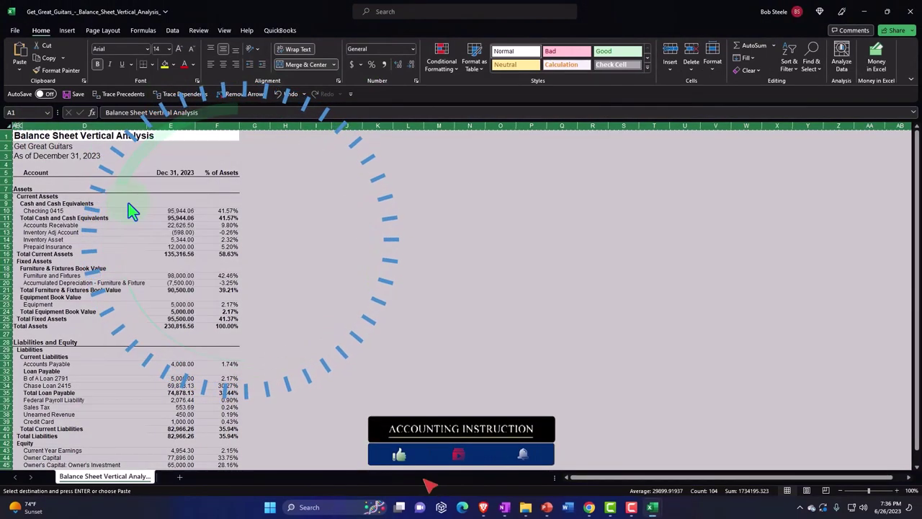
- Switch to the Summary Balance Sheet workbook and add a new worksheet named BS Vert Analy after BS Horz An
click(652, 507)
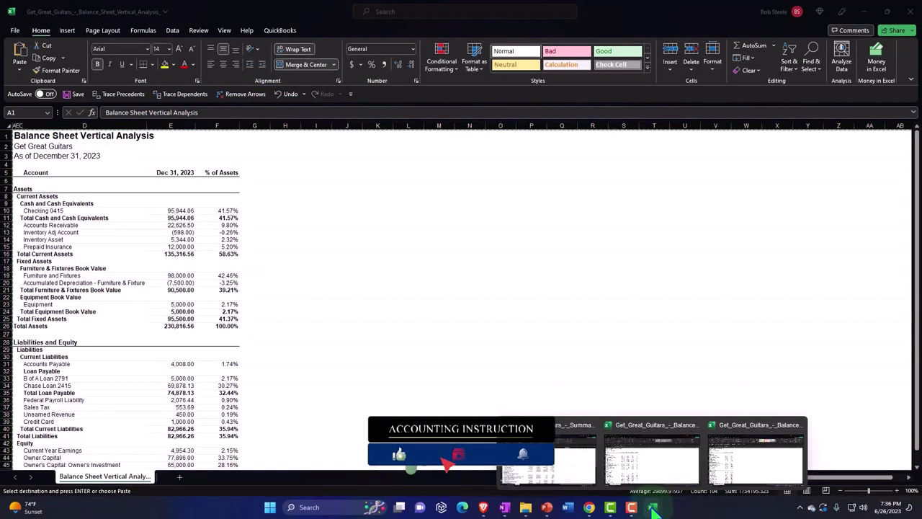
click(592, 473)
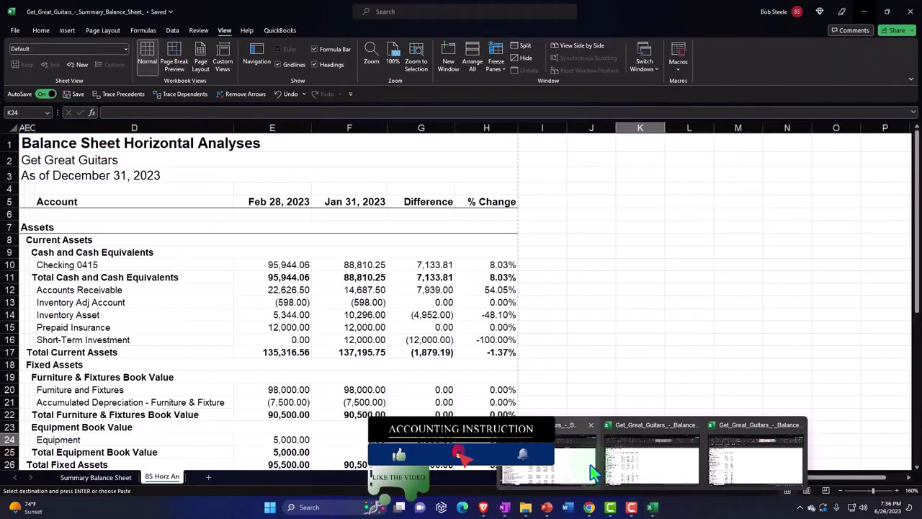
click(208, 476)
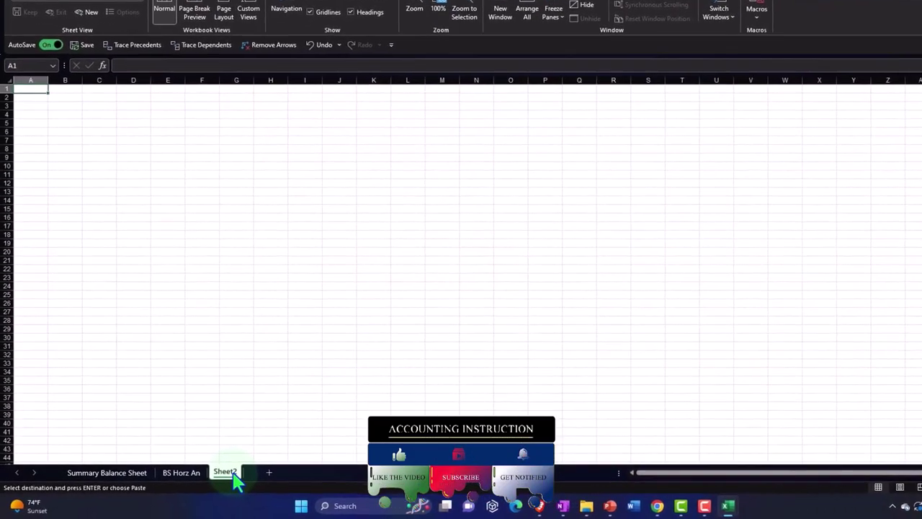
text(BS)
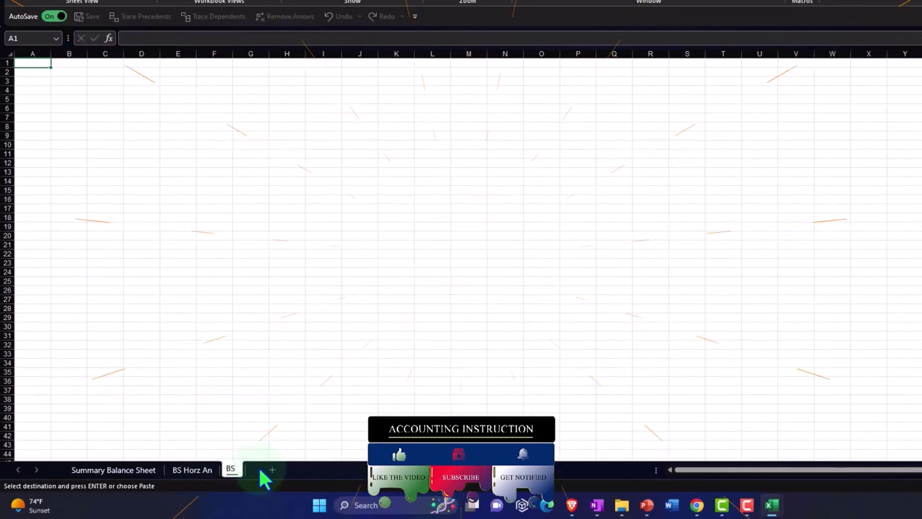
text( Vert Analy)
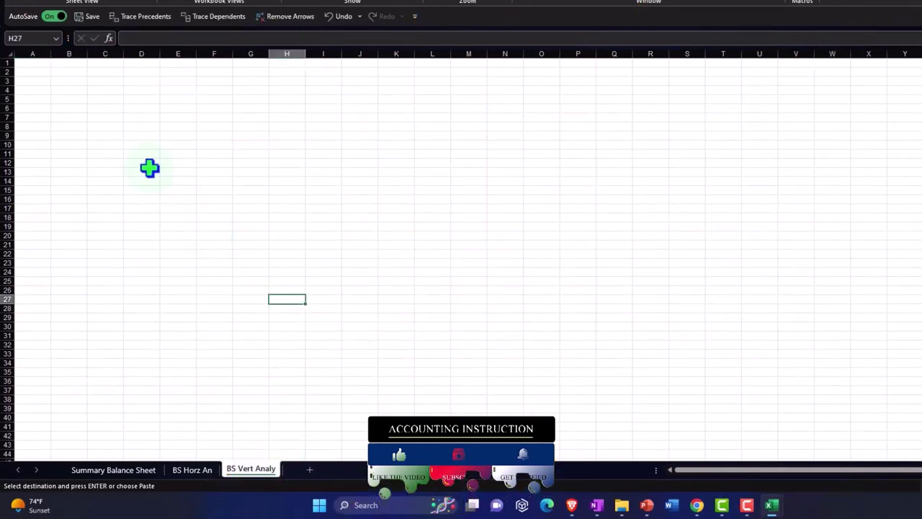
- Paste the copied report over the whole BS Vert Analy sheet and show its page breaks by visiting Page Layout view
click(9, 54)
right_click(52, 101)
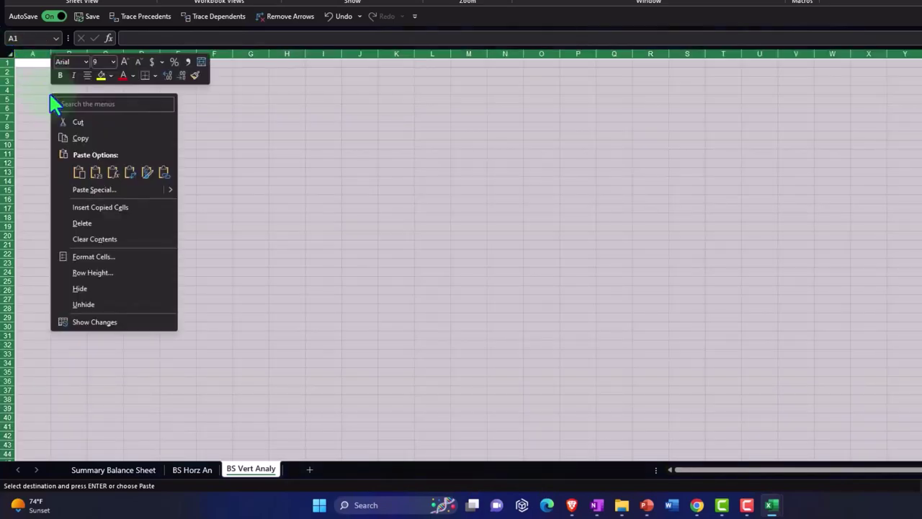
click(79, 171)
click(137, 242)
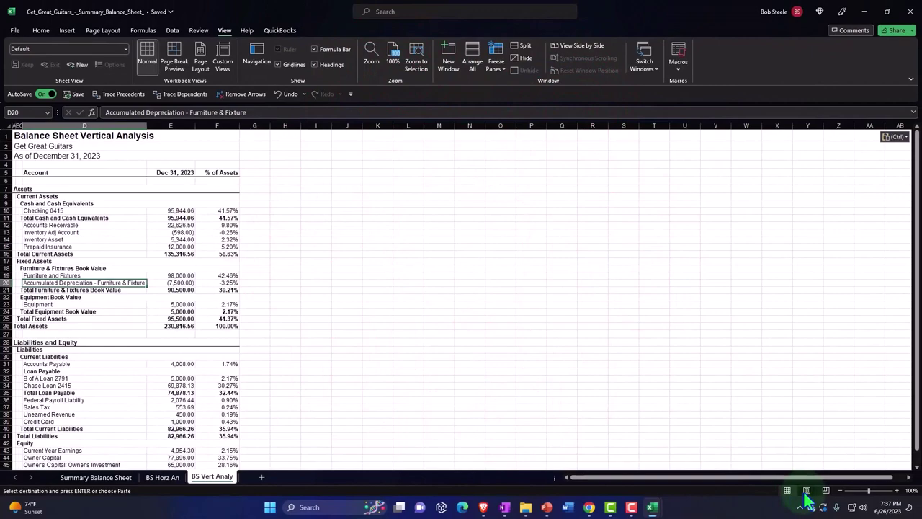
click(807, 491)
click(789, 495)
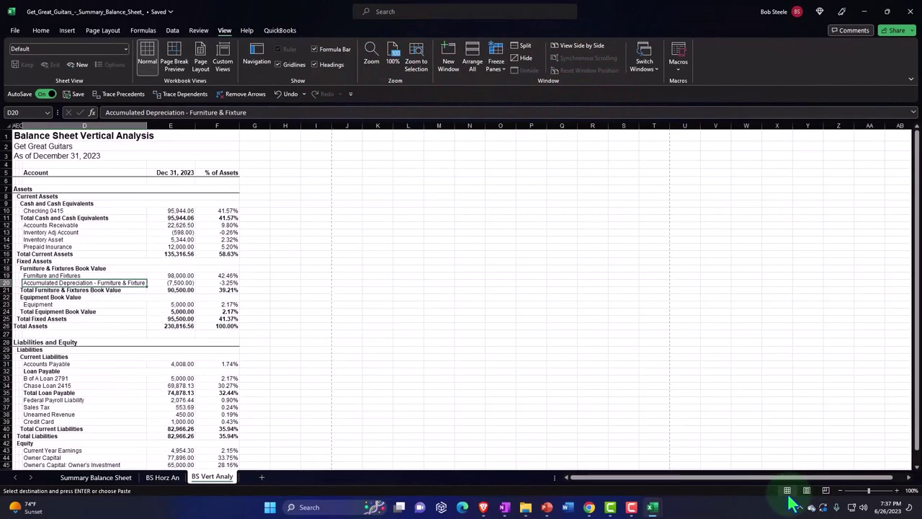
- Insert a blank column before column A on the BS Vert Analy sheet
ctrl+scroll(192, 359, up, 3)
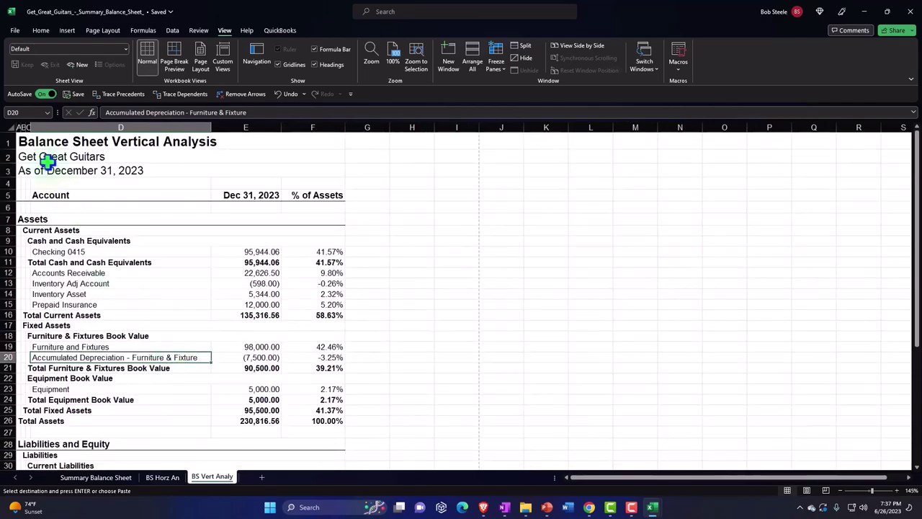
ctrl+scroll(68, 243, up, 3)
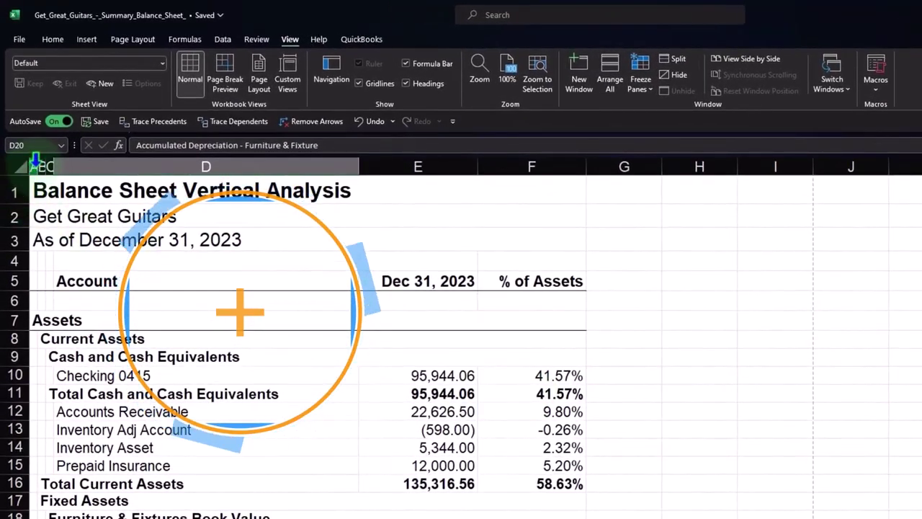
click(33, 164)
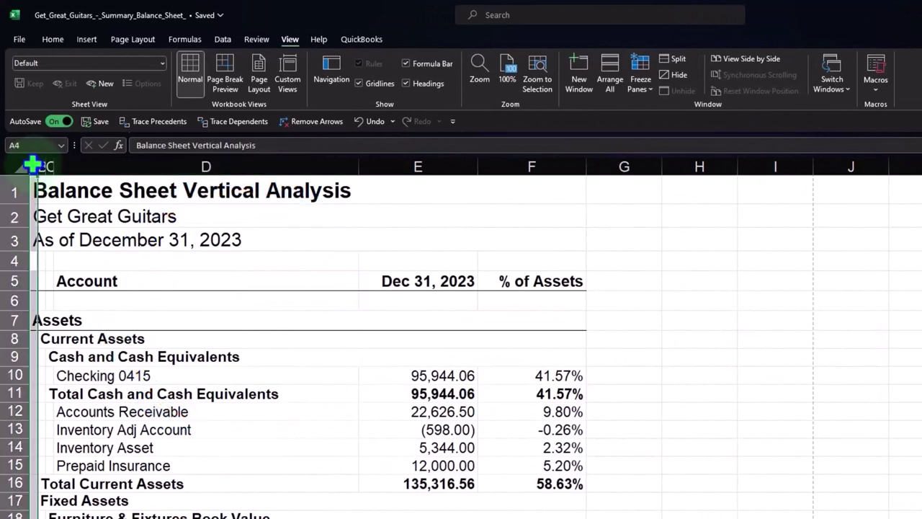
right_click(33, 164)
click(66, 289)
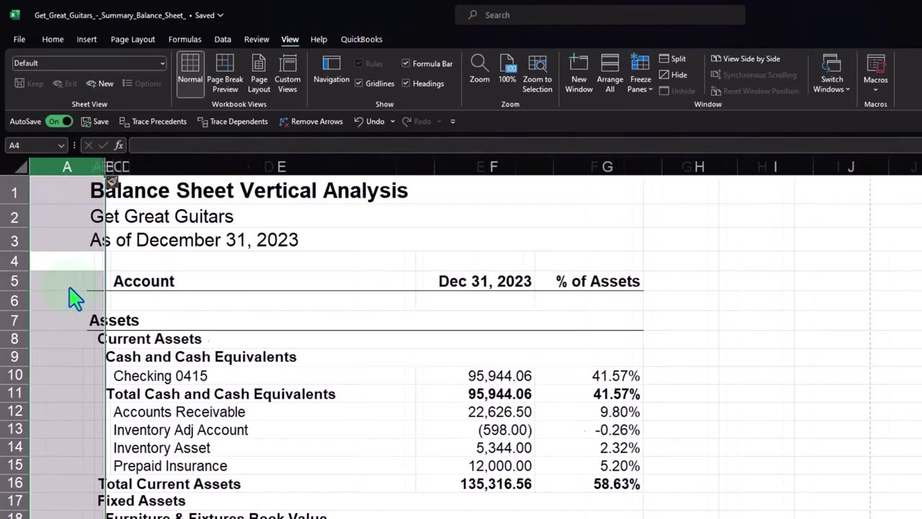
- Widen the account names column E to leave more space before the Dec 31, 2023 figures
click(320, 319)
mouse_move(430, 167)
mouse_down()
mouse_move(442, 181)
mouse_move(433, 169)
mouse_up()
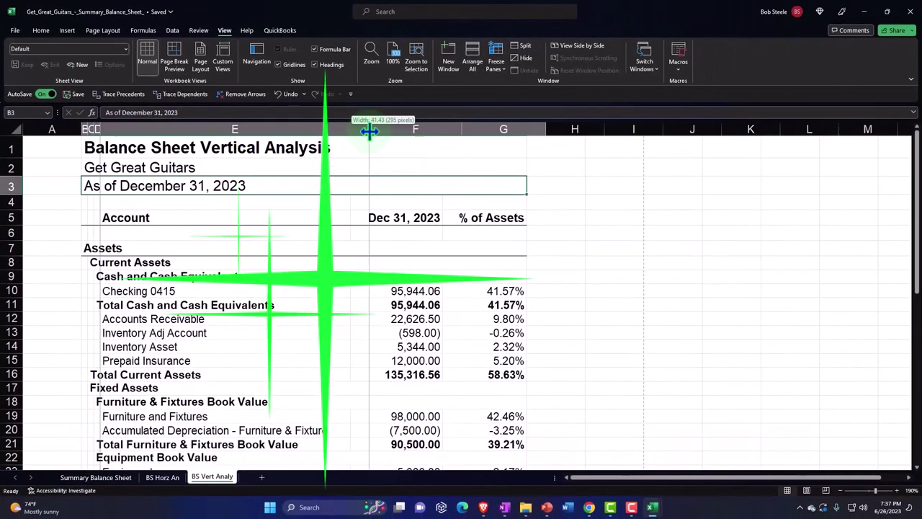
drag(369, 130, 397, 131)
click(585, 193)
click(62, 212)
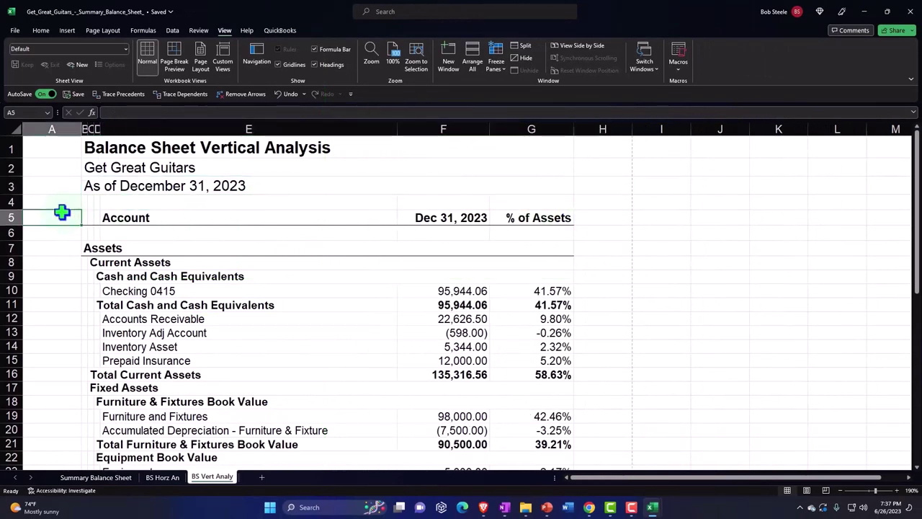
click(603, 252)
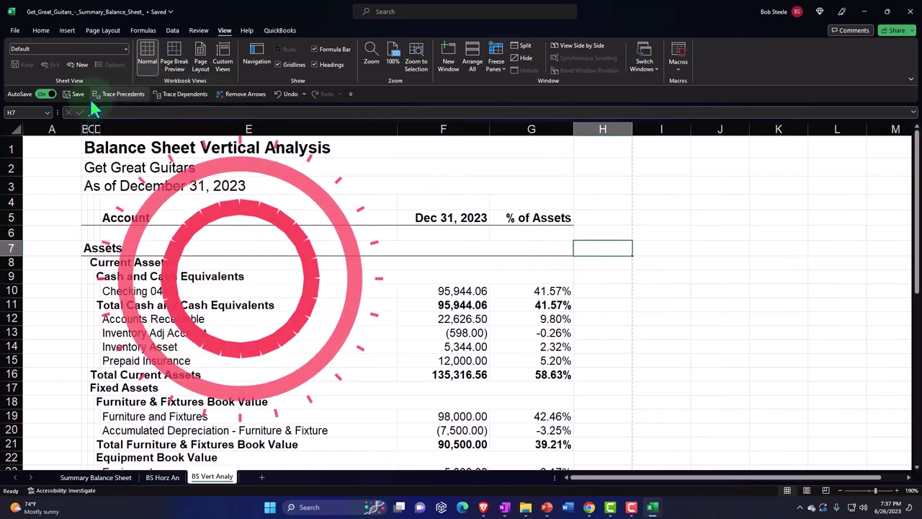
- Switch back to Xero in Chrome and examine the 2023 Income Statement (Profit and Loss) from income through net income
mouse_move(602, 507)
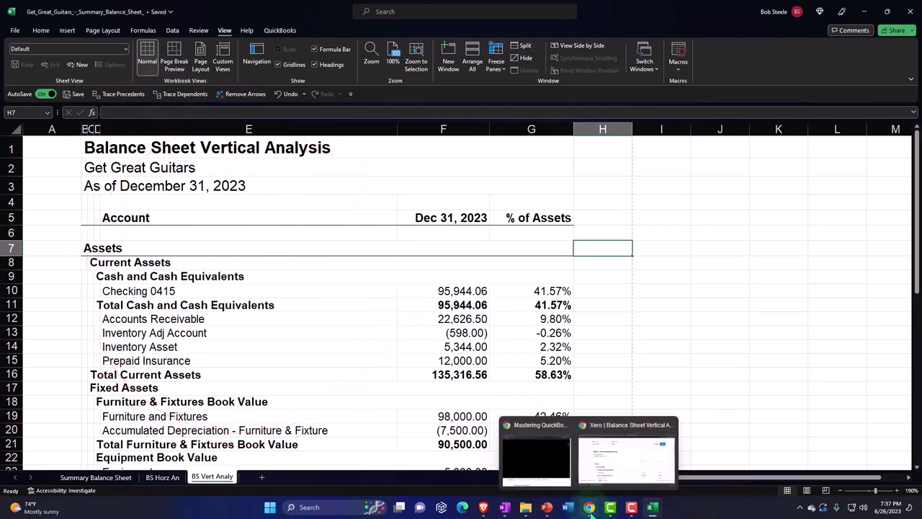
click(611, 465)
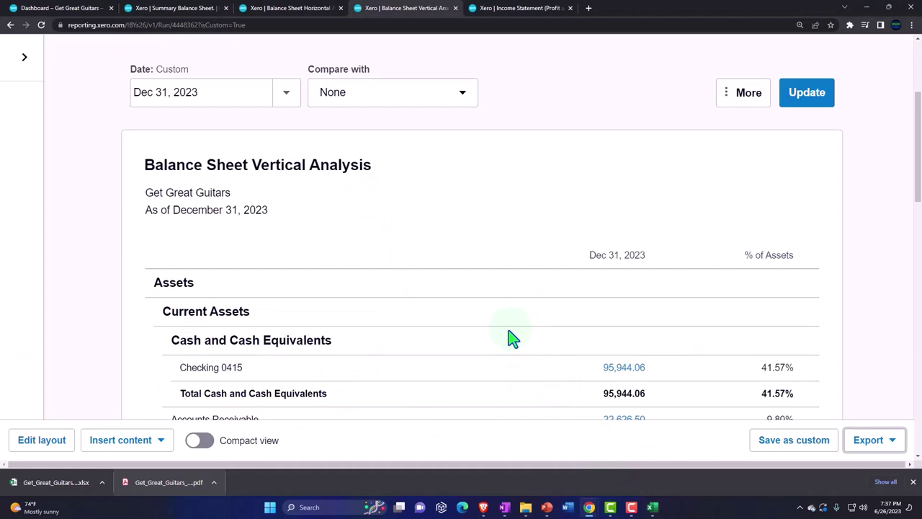
click(511, 14)
scroll(531, 216, down, 10)
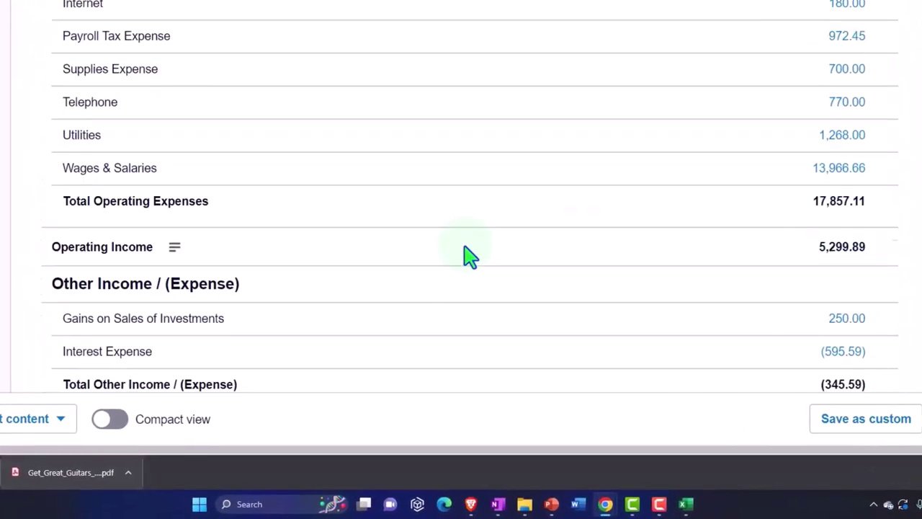
scroll(461, 260, down, 2)
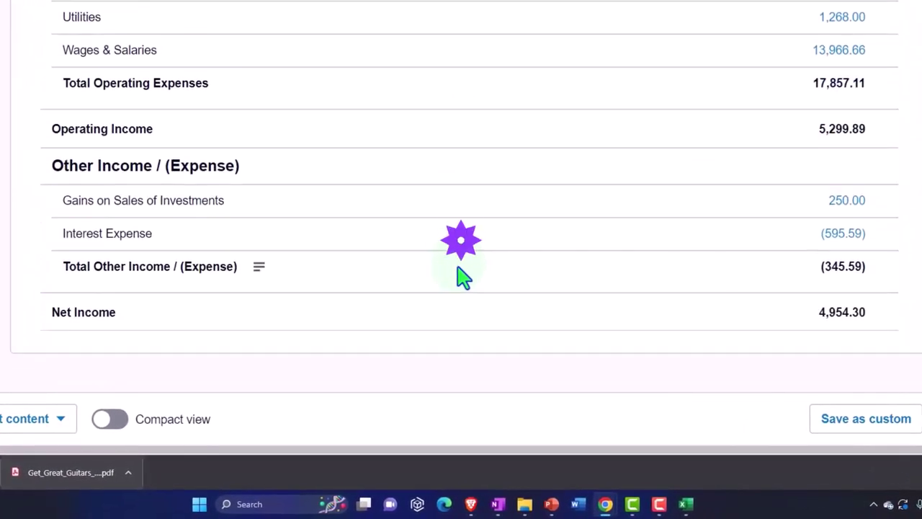
scroll(458, 270, up, 4)
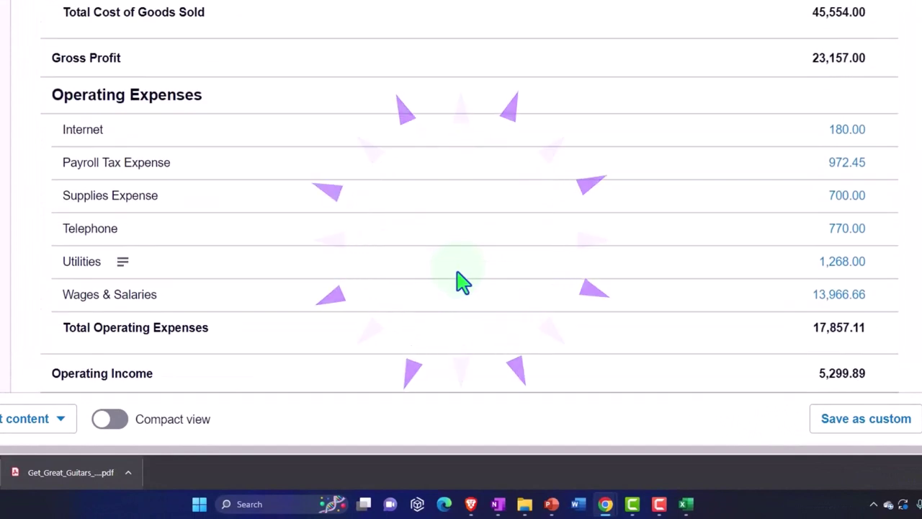
scroll(461, 281, up, 3)
scroll(461, 281, up, 2)
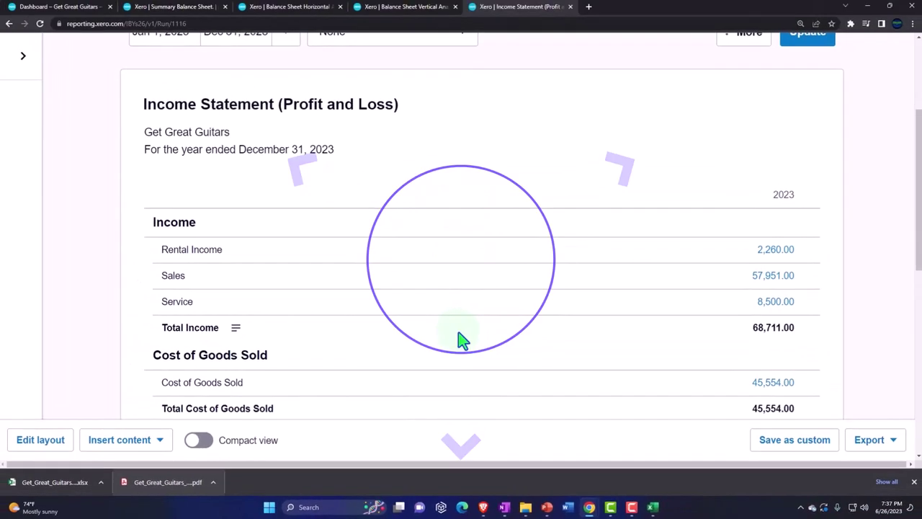
- Set the income statement's custom start date to Feb 28, 2023
scroll(461, 340, up, 1)
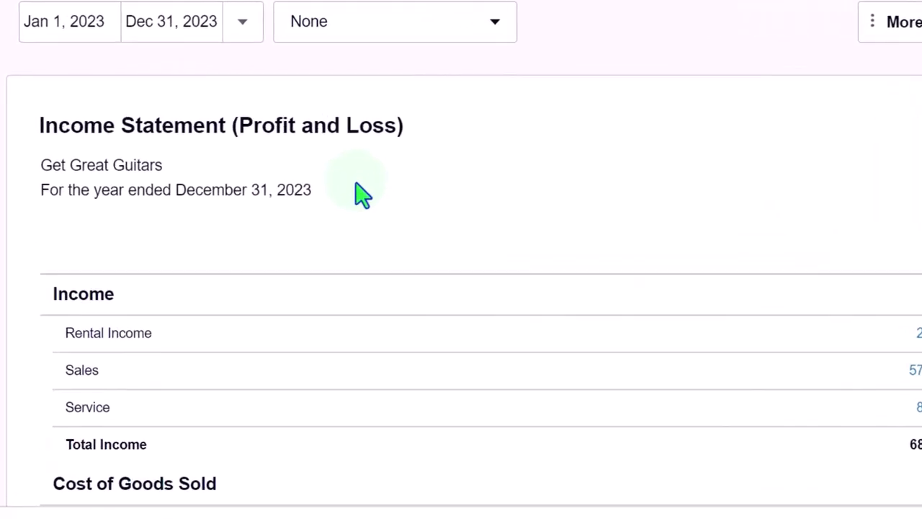
click(245, 33)
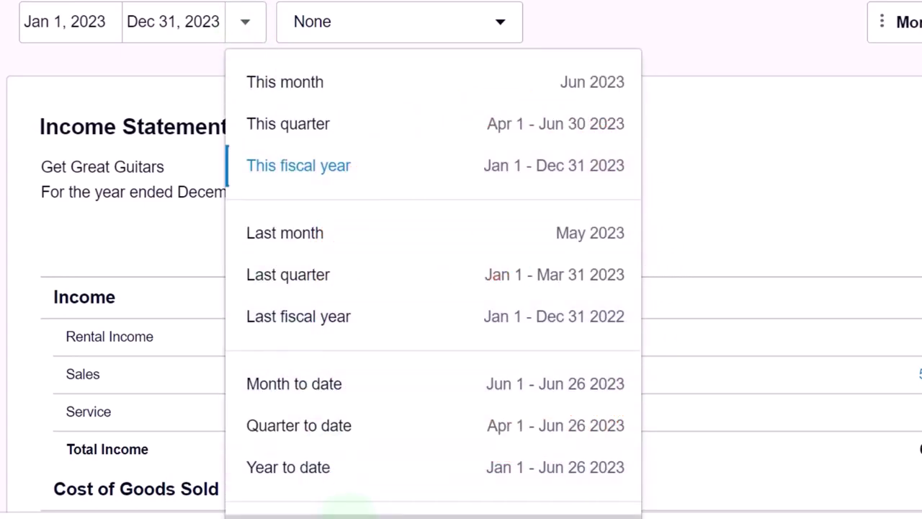
click(346, 511)
click(173, 90)
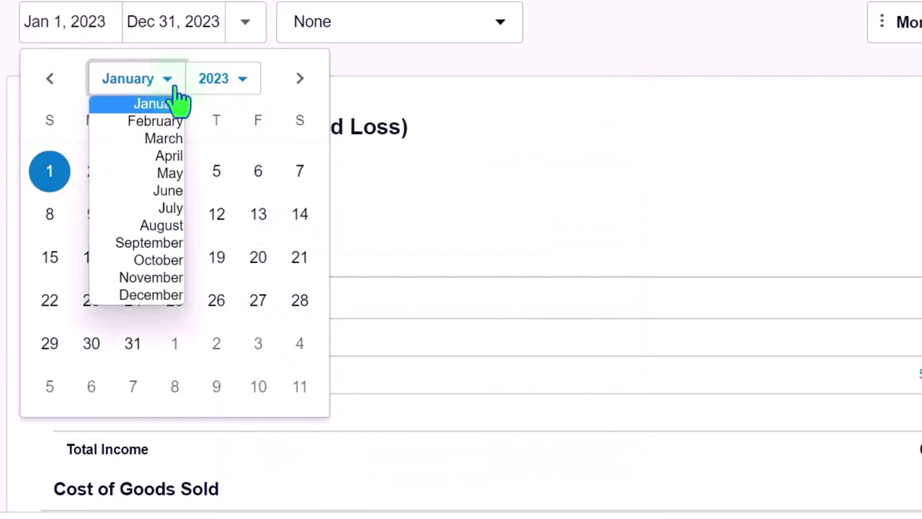
click(144, 119)
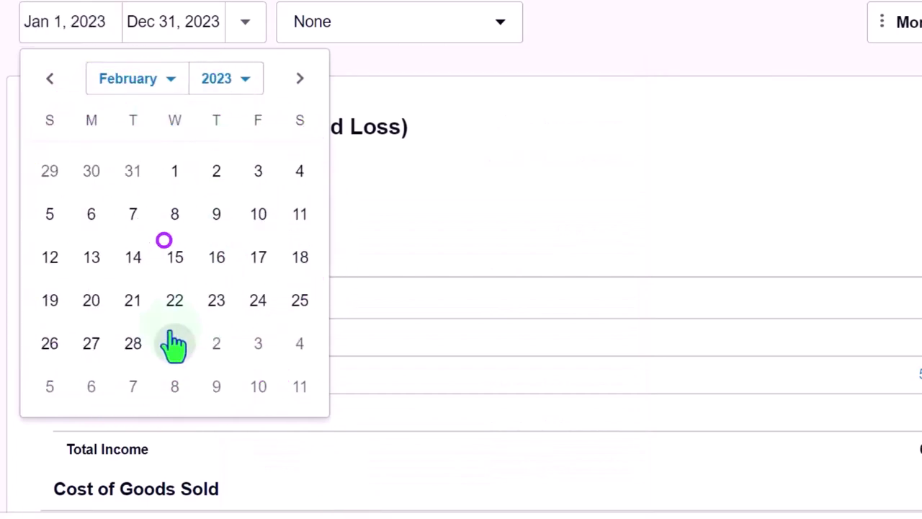
click(136, 346)
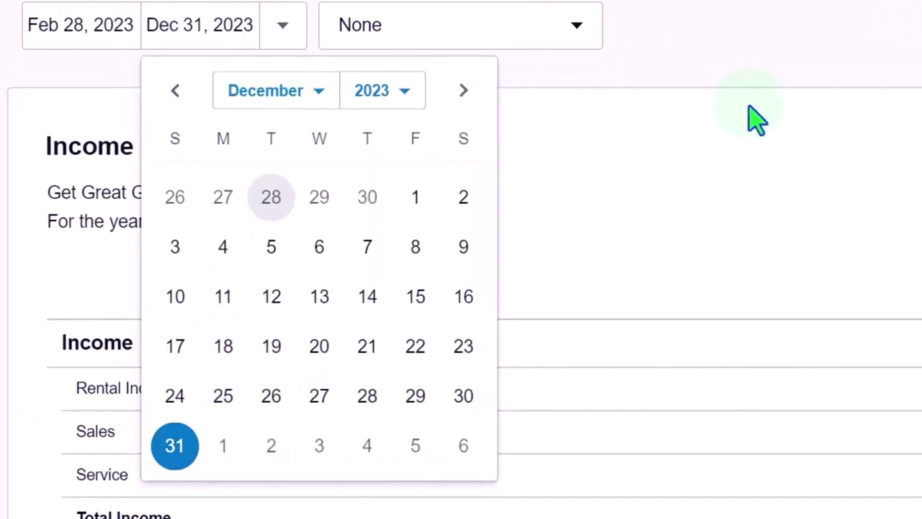
click(688, 93)
- Set the income statement's custom date range to Jan 1, 2023 through Jan 31, 2023 and update the report
click(280, 32)
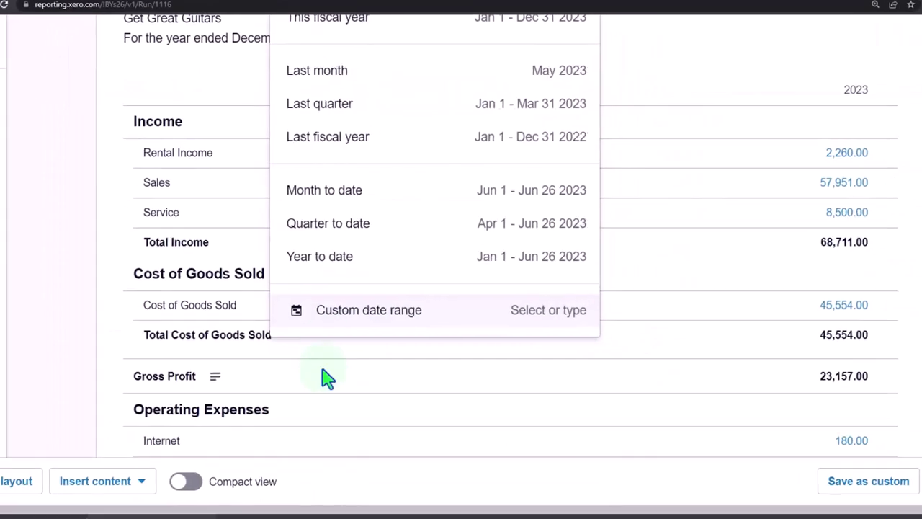
click(324, 316)
click(232, 278)
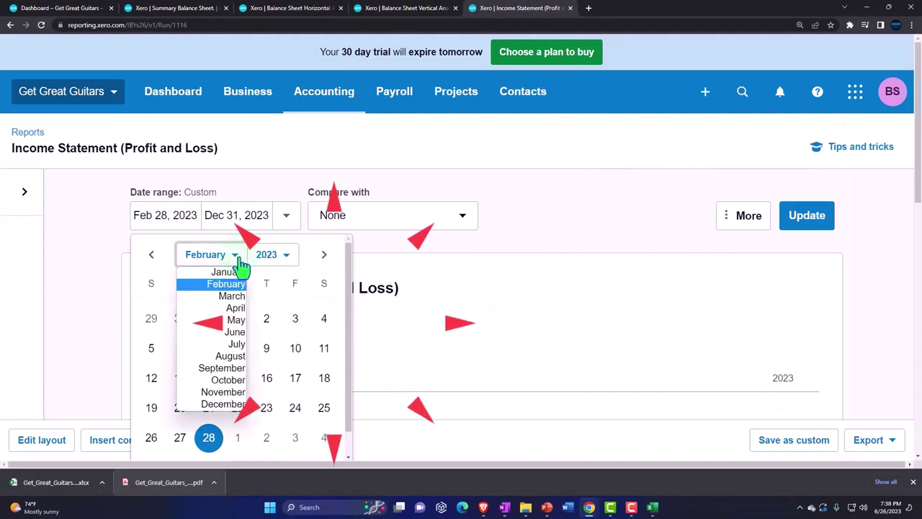
click(239, 273)
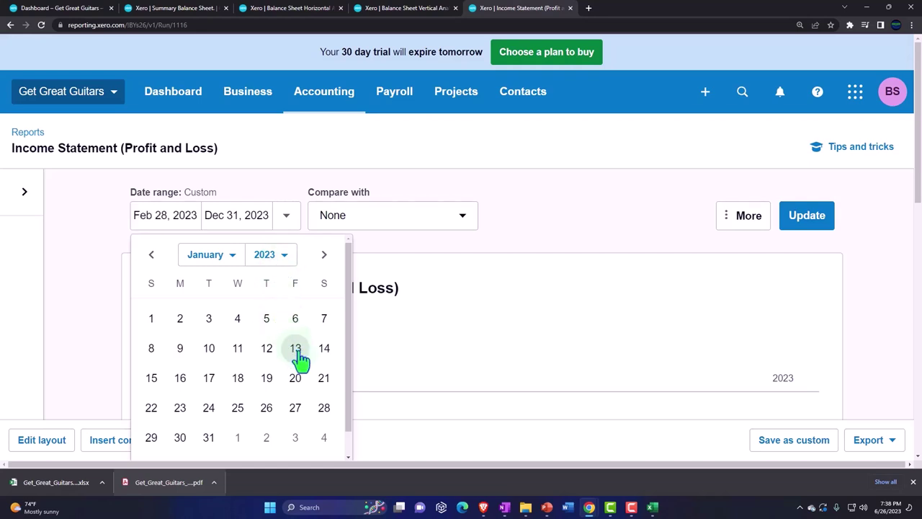
click(152, 319)
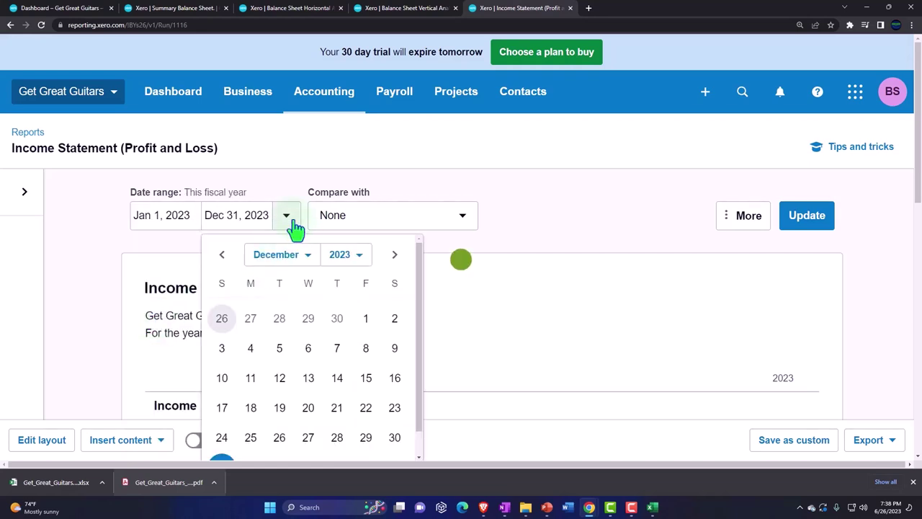
click(310, 256)
click(302, 273)
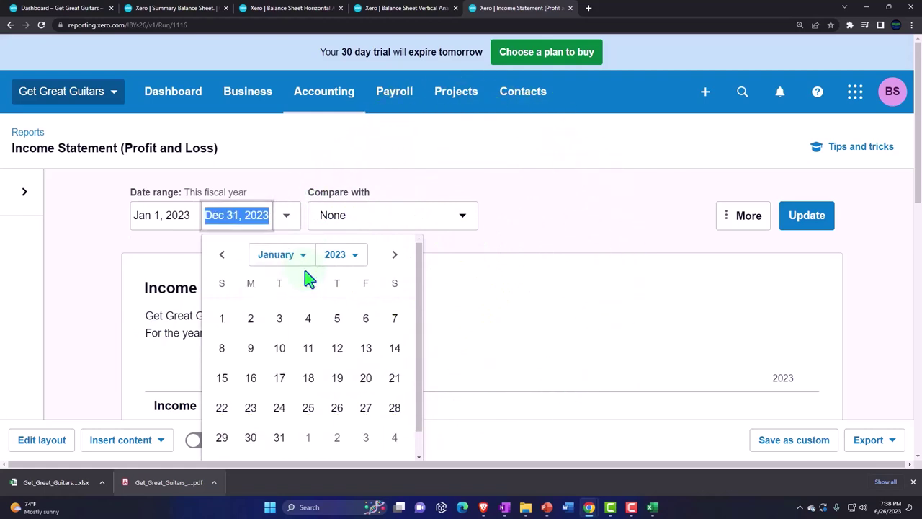
click(278, 437)
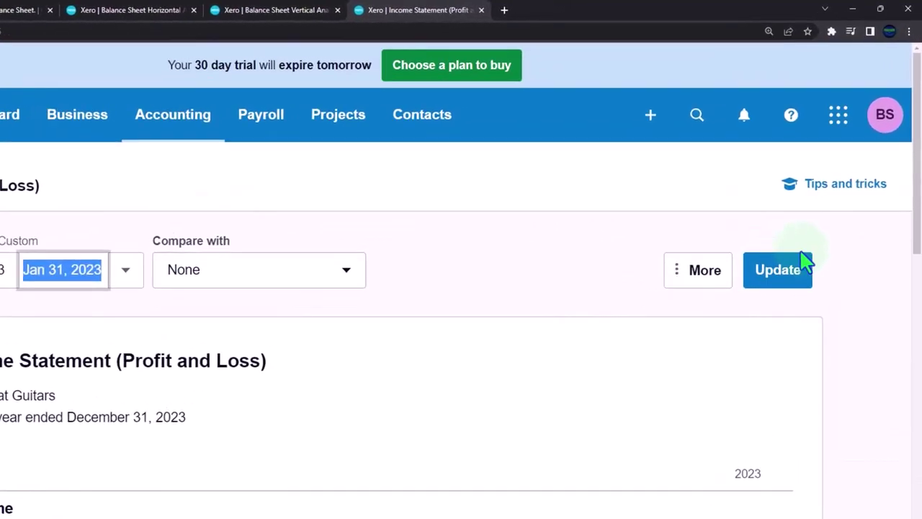
click(818, 216)
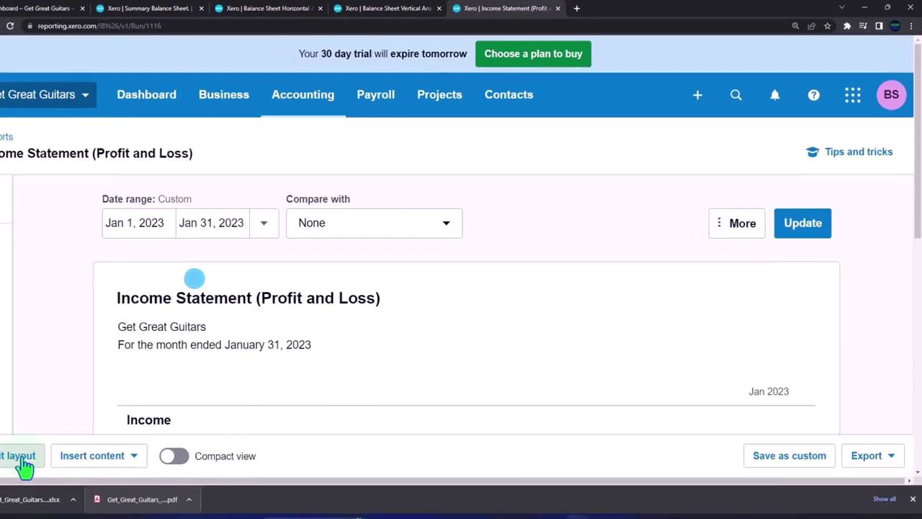
- Open the report's layout for editing and add a second monthly date column for Feb 2023 beside Jan 2023
click(25, 466)
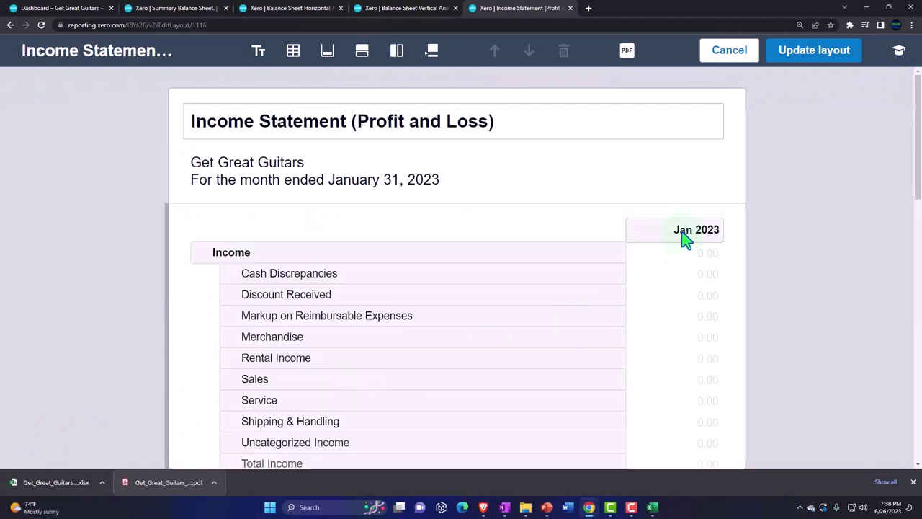
click(684, 230)
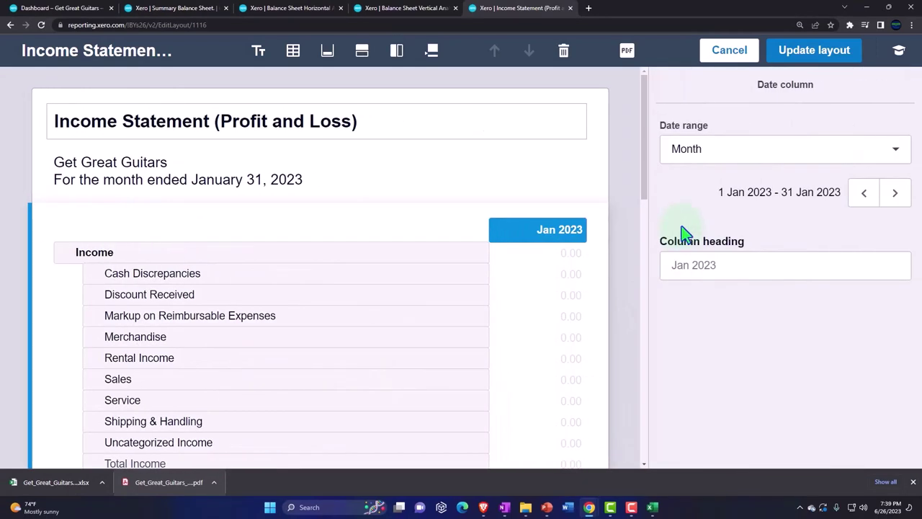
click(394, 51)
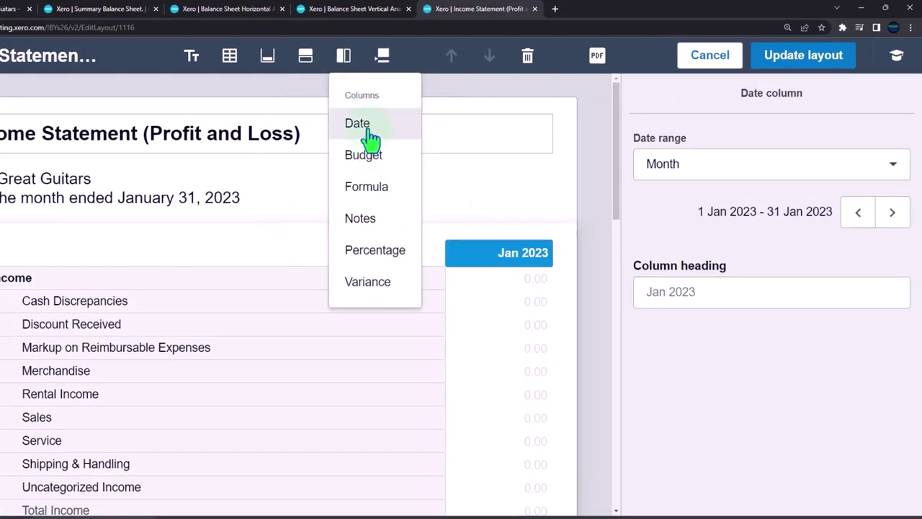
click(370, 137)
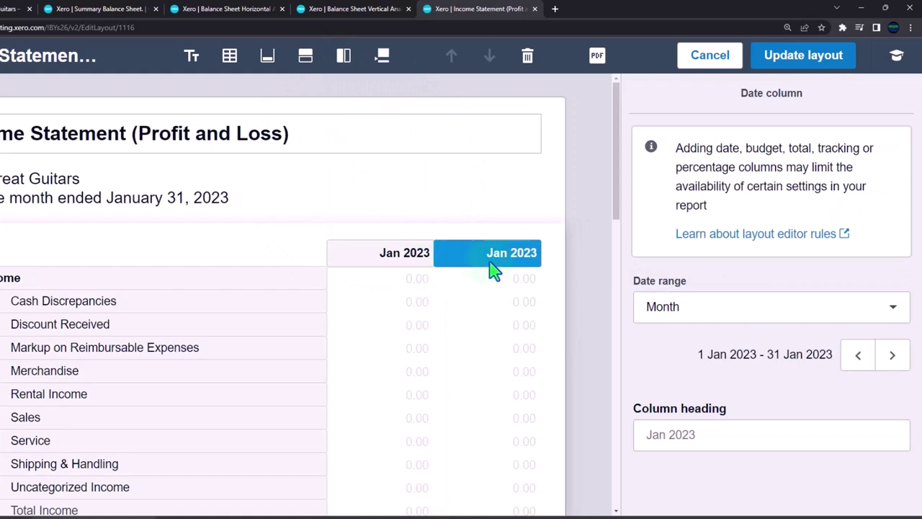
click(804, 324)
click(803, 325)
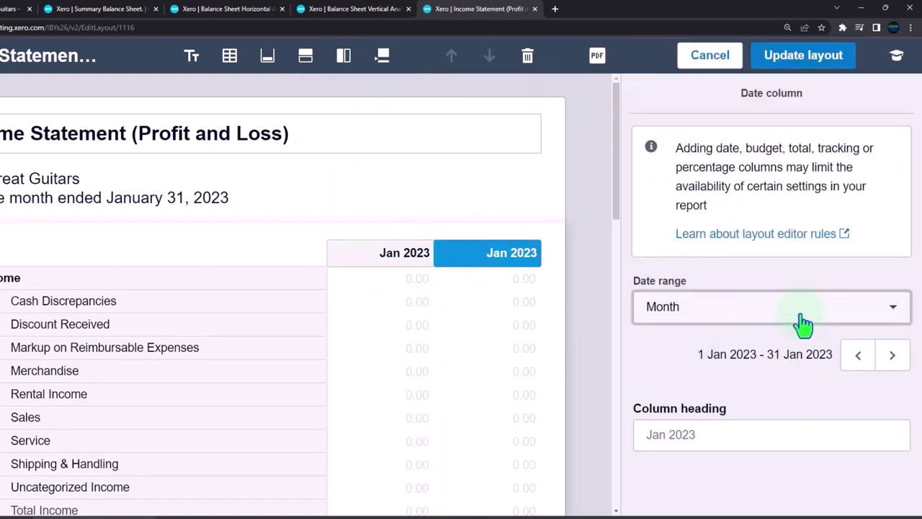
click(890, 355)
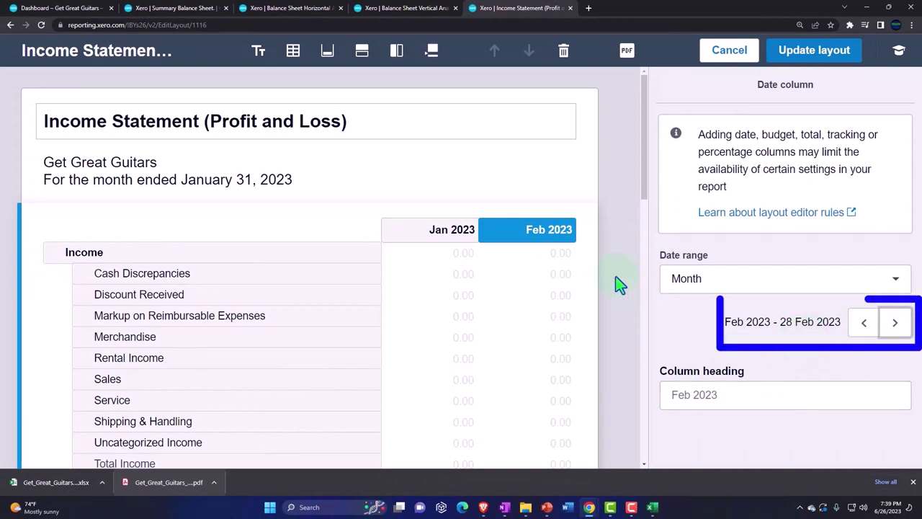
- Add a formula column that calculates Jan 2023 + Feb 2023
click(396, 51)
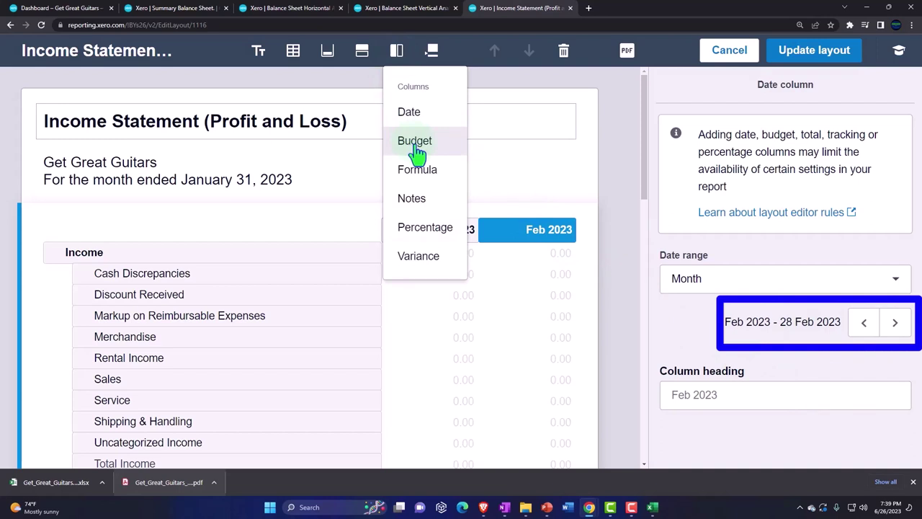
click(442, 181)
click(690, 198)
click(705, 168)
click(705, 251)
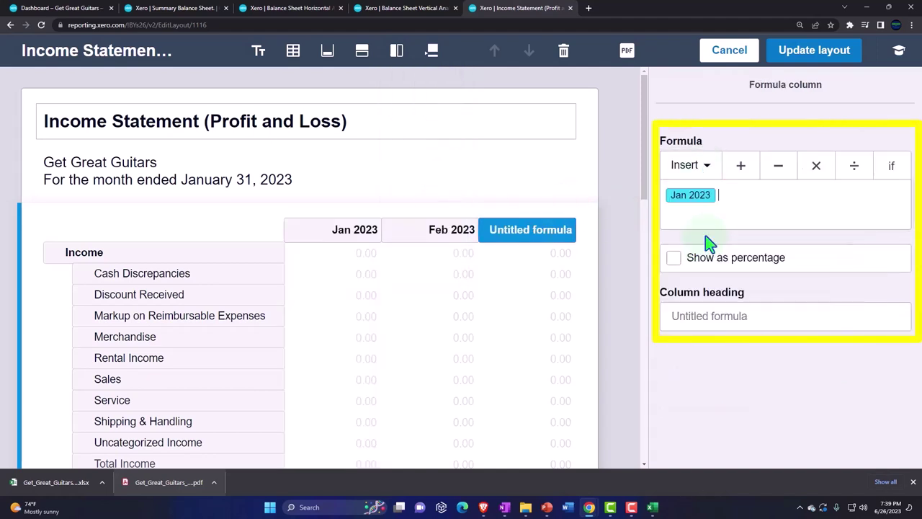
click(740, 165)
click(688, 165)
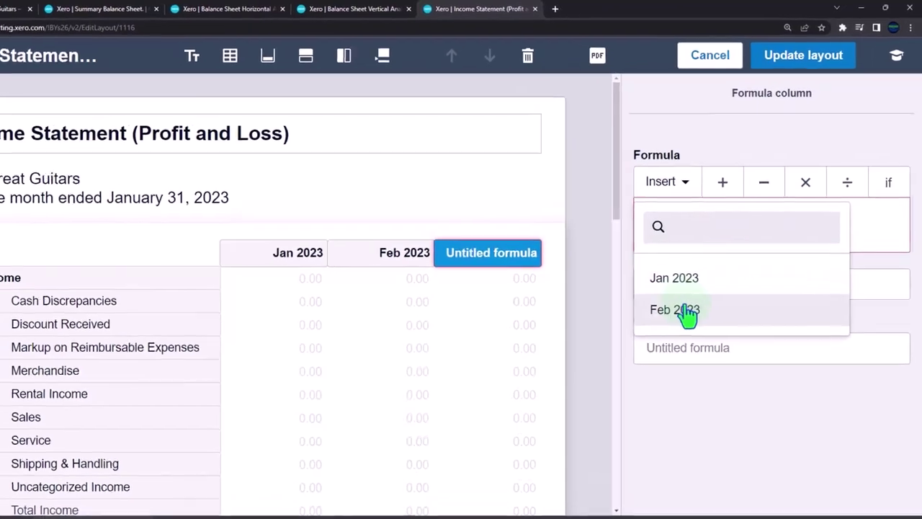
click(699, 282)
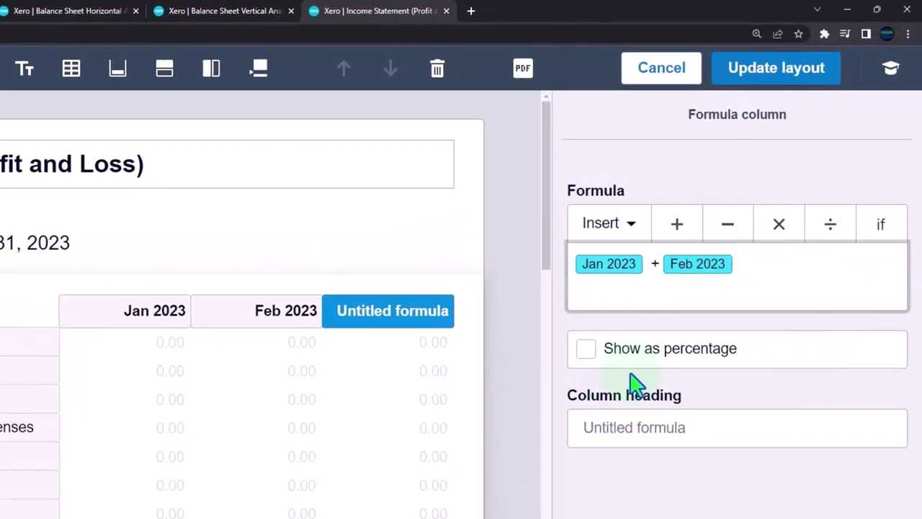
- Set the formula column's heading to Year To Date
click(634, 427)
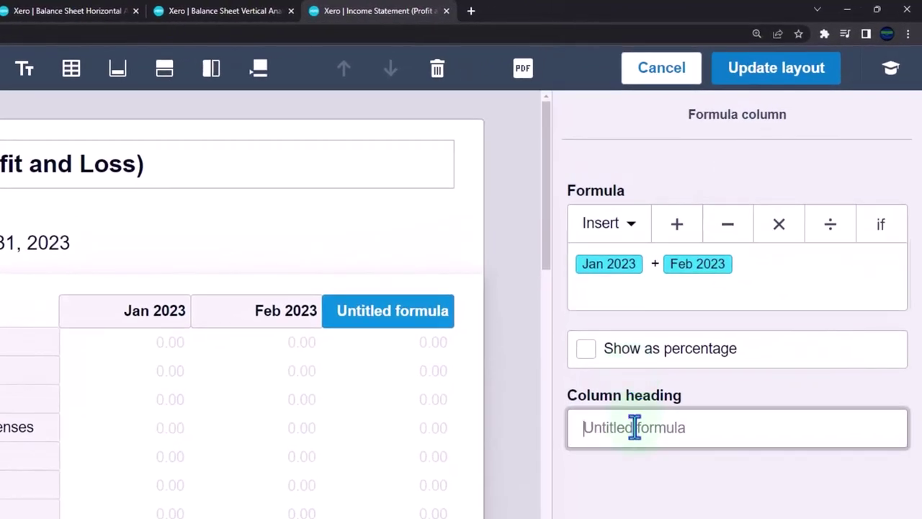
text(Yea)
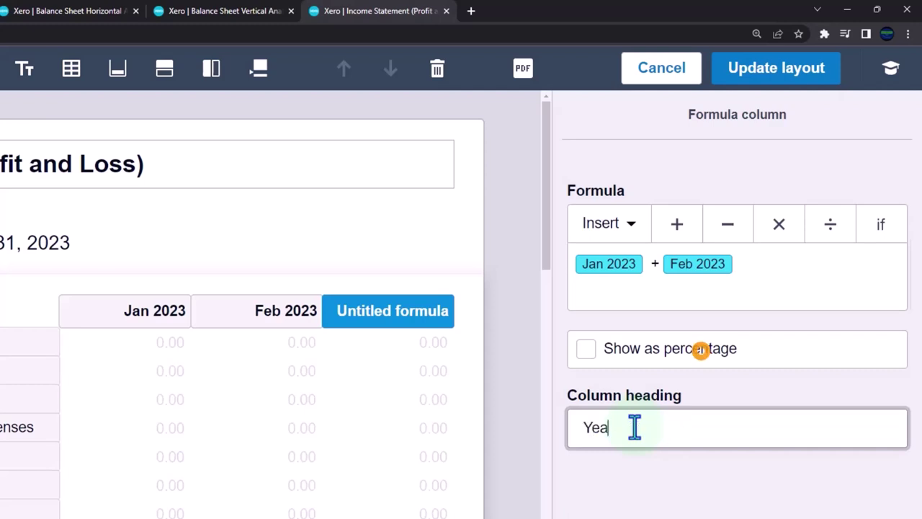
text(r To Date)
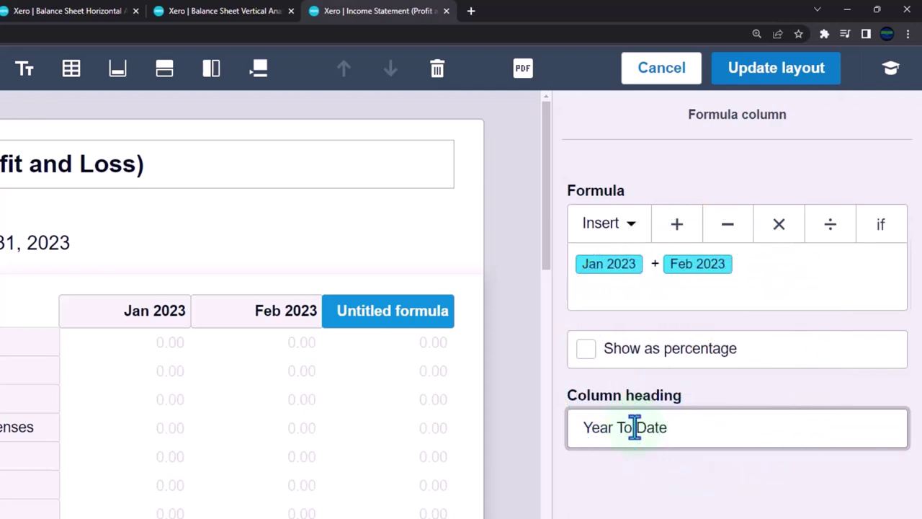
click(661, 507)
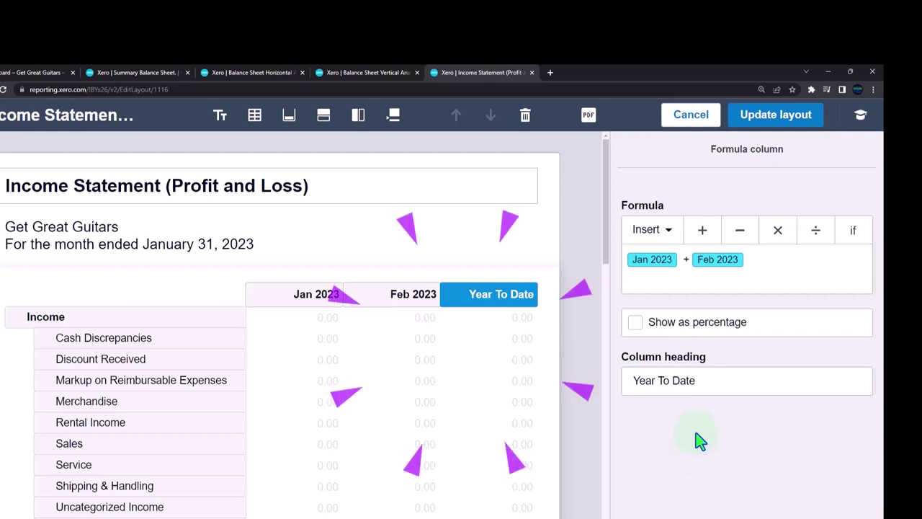
- Change the report title to Income Statement by Month and select the whole title text
click(319, 183)
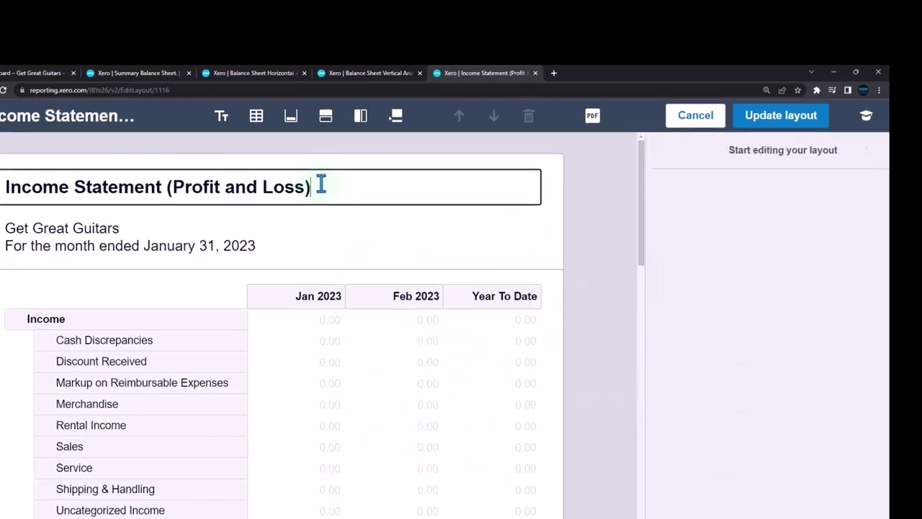
key(BackSpace)
key(BackSpace)
key(BackSpace)
key(BackSpace)
key(BackSpace)
key(BackSpace)
key(BackSpace)
key(BackSpace)
key(BackSpace)
key(BackSpace)
key(BackSpace)
key(BackSpace)
key(BackSpace)
key(BackSpace)
key(BackSpace)
key(BackSpace)
key(BackSpace)
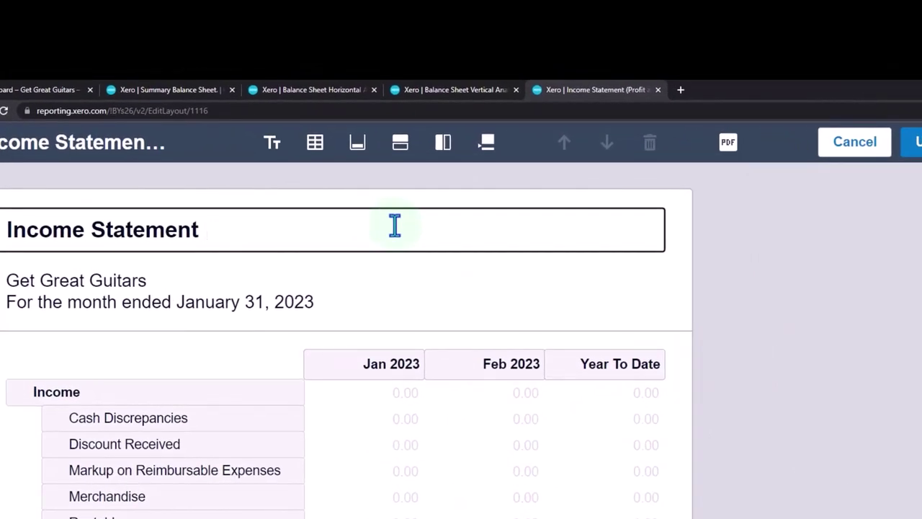
text(by )
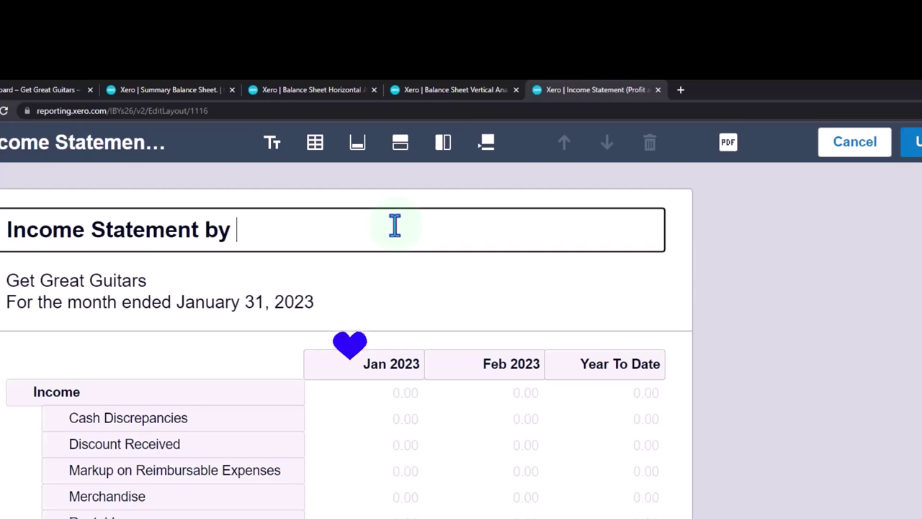
text(Month)
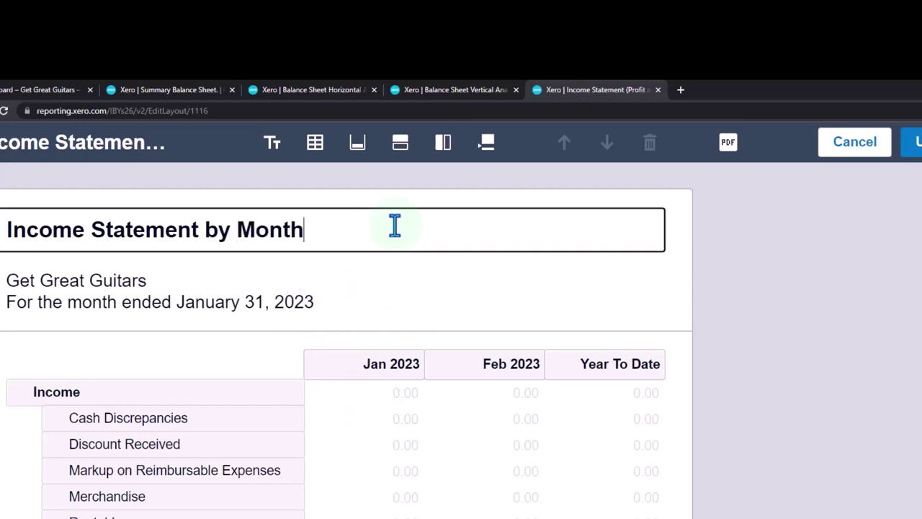
key(shift+Left)
key(shift+Left)
key(shift+Left)
key(shift+Left)
key(shift+Left)
key(shift+Left)
key(shift+Left)
key(shift+Left)
key(shift+Left)
key(shift+Left)
key(shift+Left)
key(shift+Left)
key(shift+Left)
key(shift+Left)
key(shift+Left)
key(shift+Left)
key(shift+Left)
key(shift+Left)
key(shift+Left)
key(shift+Left)
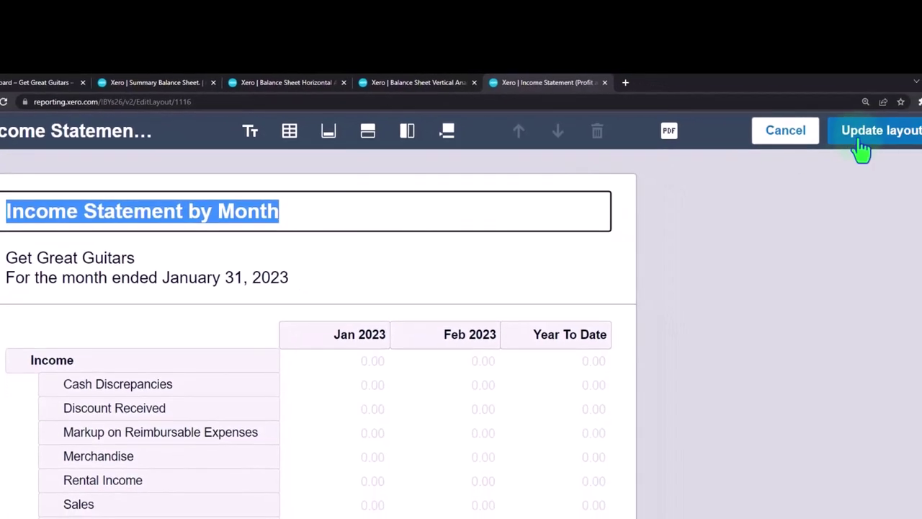
- Update the report layout and review the Jan 2023, Feb 2023 and Year To Date columns
click(861, 142)
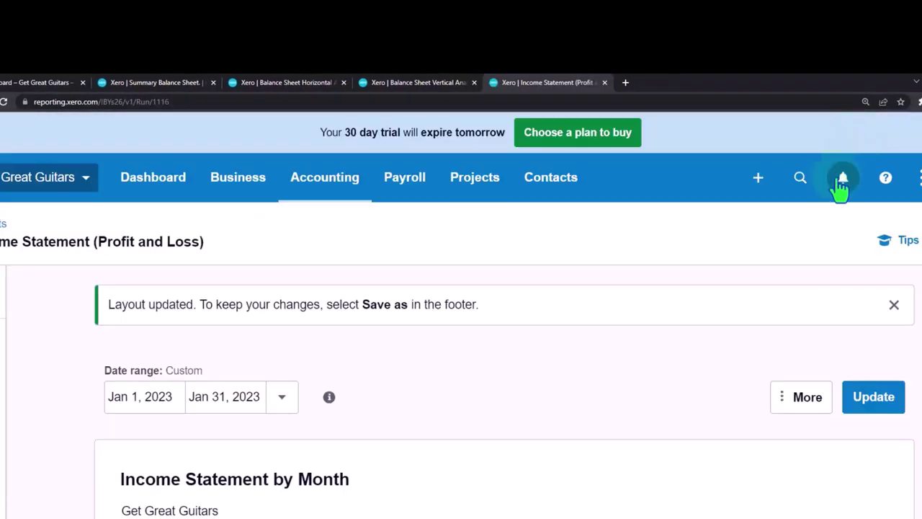
scroll(703, 281, down, 3)
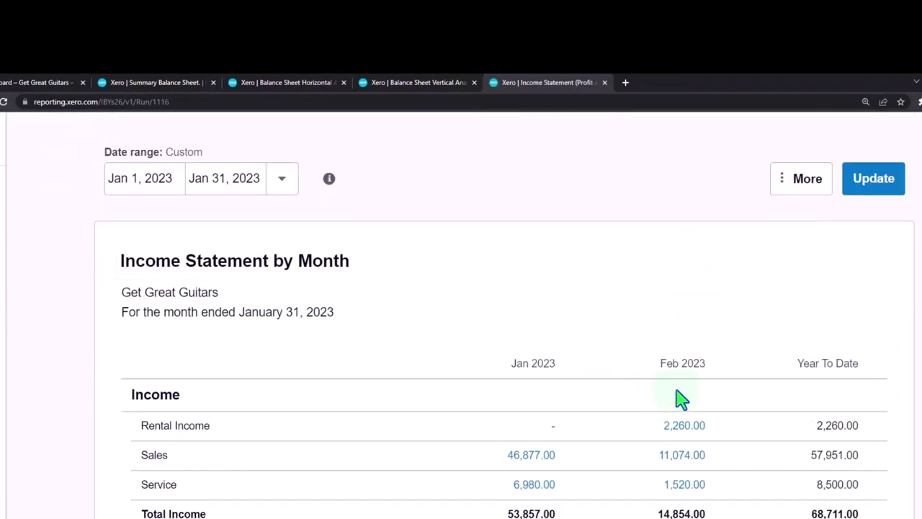
scroll(682, 399, down, 2)
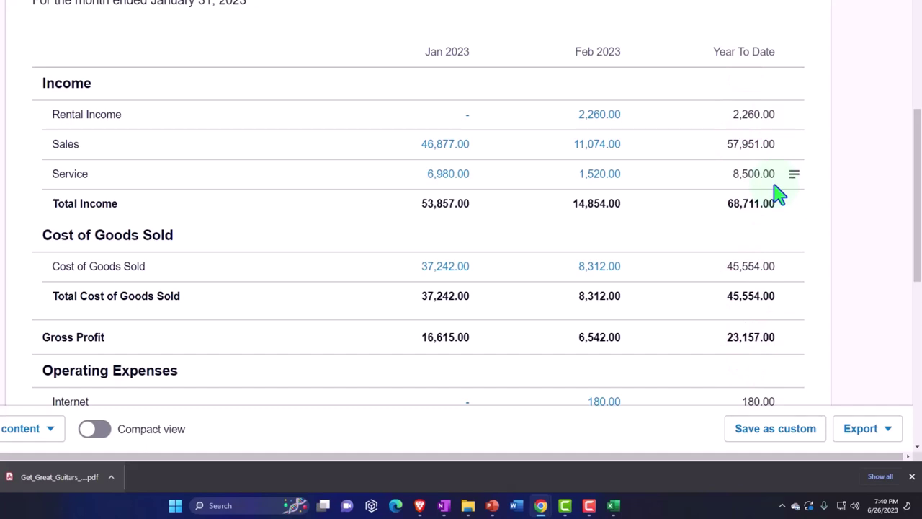
scroll(779, 193, up, 2)
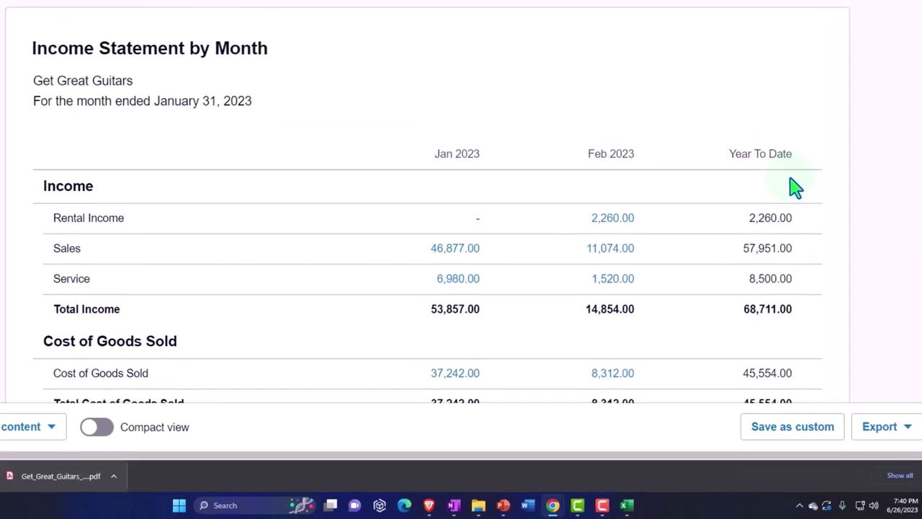
- Save the report as a custom report named Income Statement by Month
scroll(855, 162, up, 3)
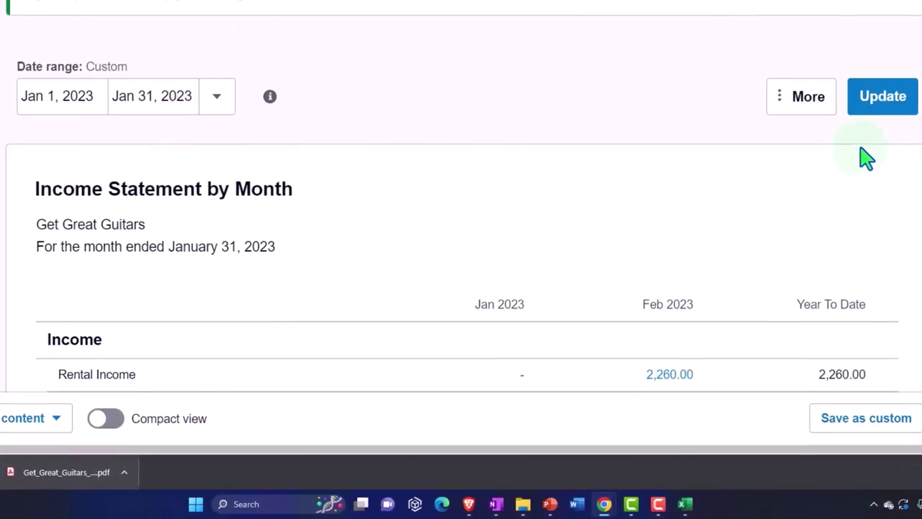
click(909, 431)
drag(536, 154, 288, 147)
text(Income Statement by Month)
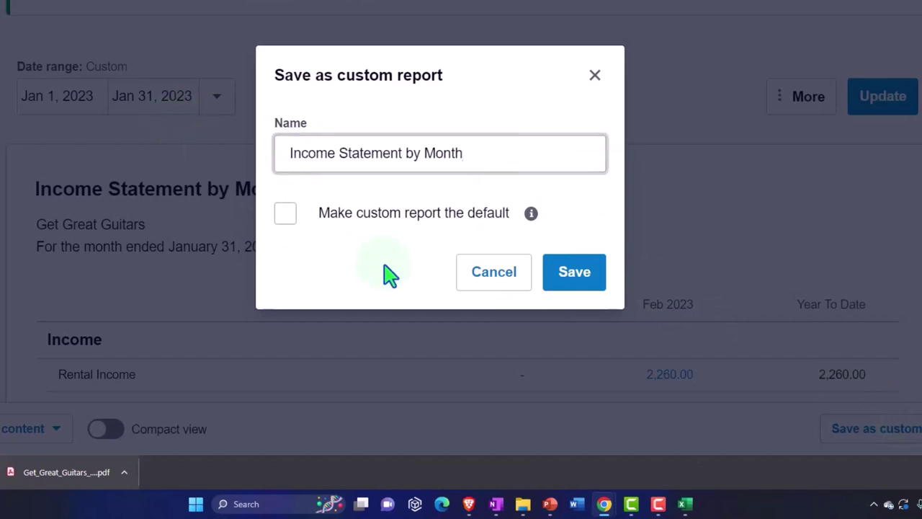
click(569, 284)
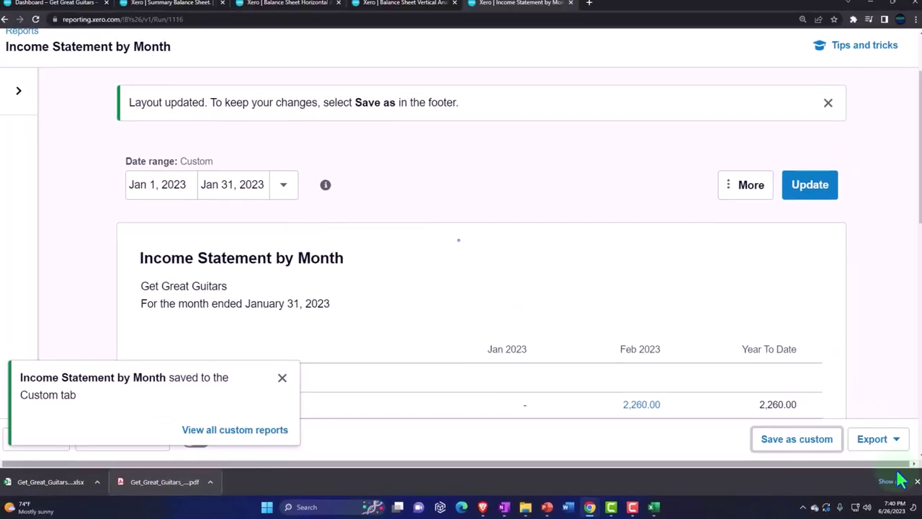
- Export the Income Statement by Month report as a PDF and bring up the Month 2 folder for the downloaded file
click(872, 440)
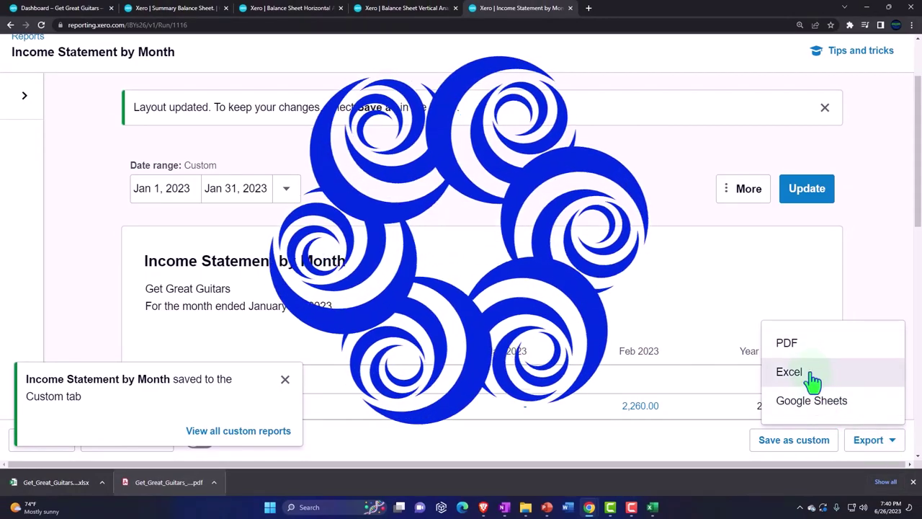
click(805, 354)
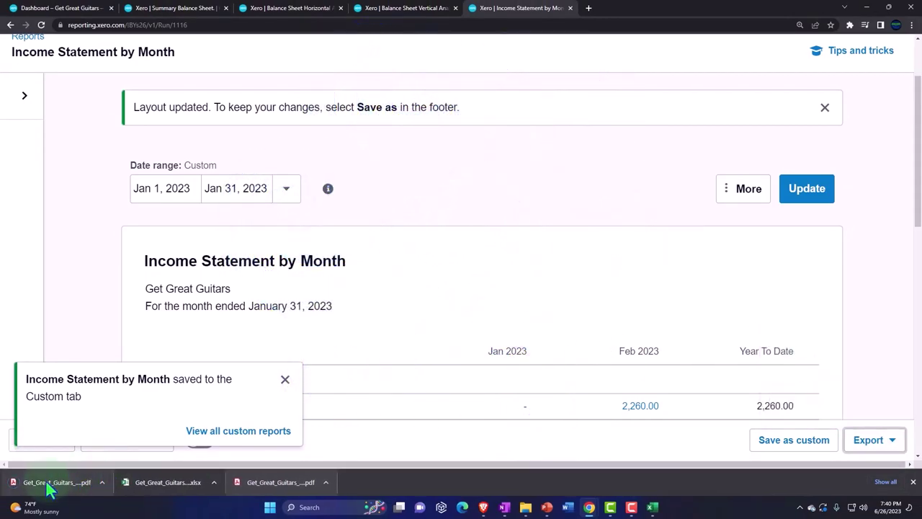
key(alt+Tab)
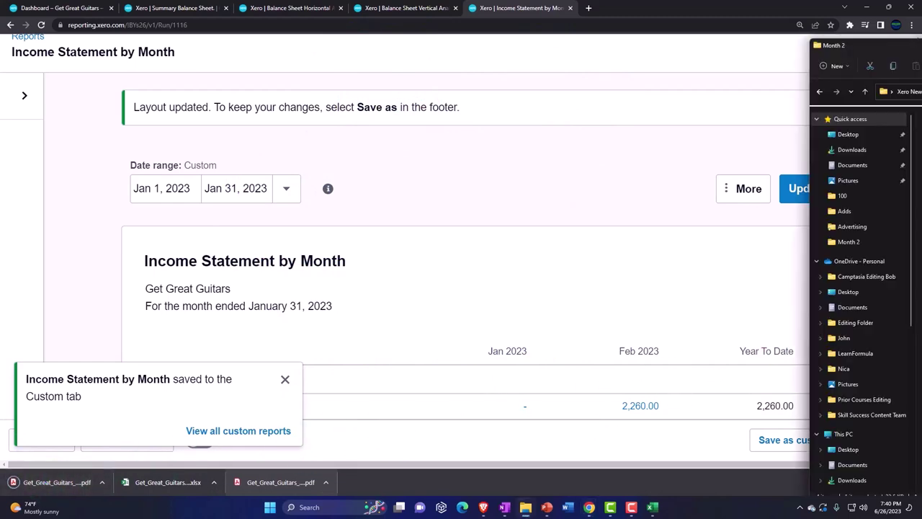
click(495, 488)
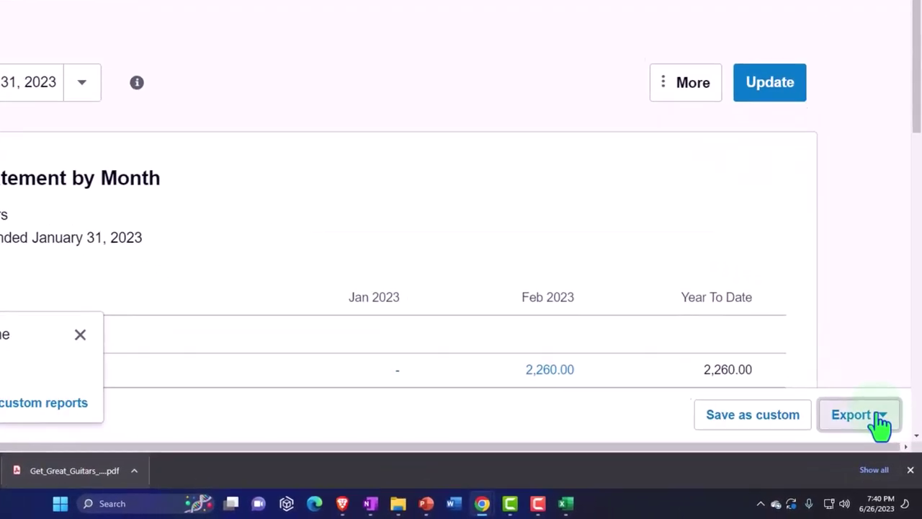
- Export the Income Statement by Month report to Excel, open the downloaded workbook and enable editing
click(880, 425)
click(785, 345)
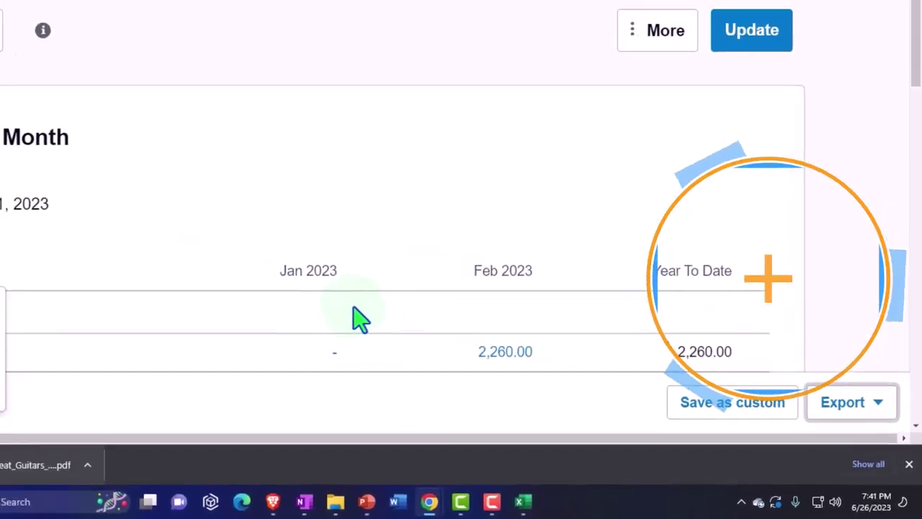
click(55, 487)
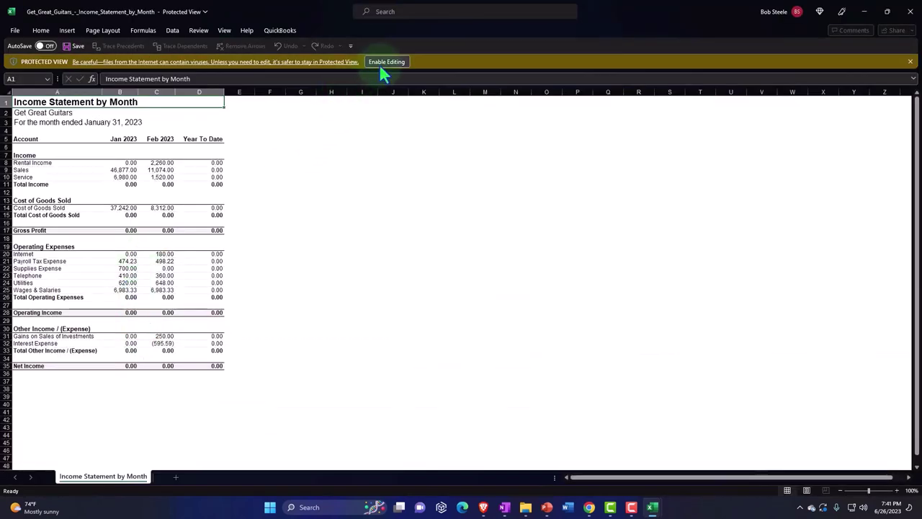
click(382, 65)
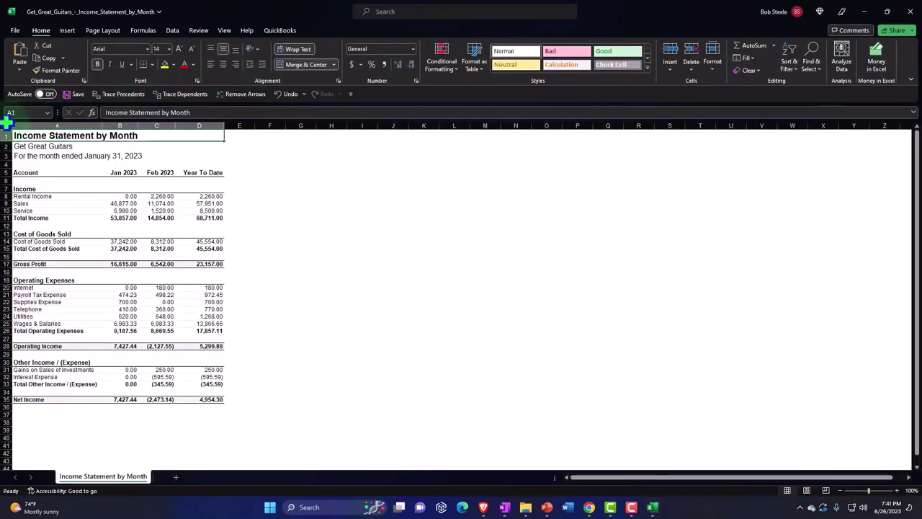
- Copy the entire Income Statement by Month sheet and switch to the Summary Balance Sheet workbook
click(5, 125)
right_click(113, 180)
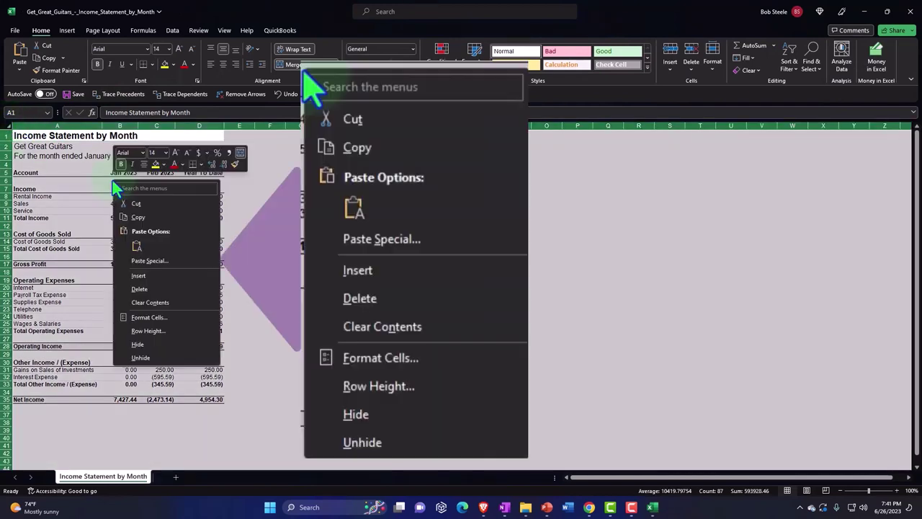
click(130, 216)
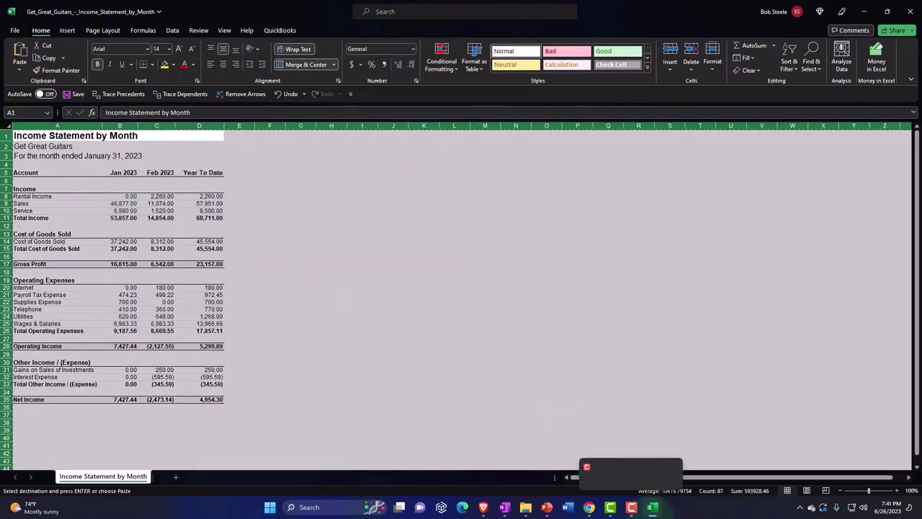
click(652, 507)
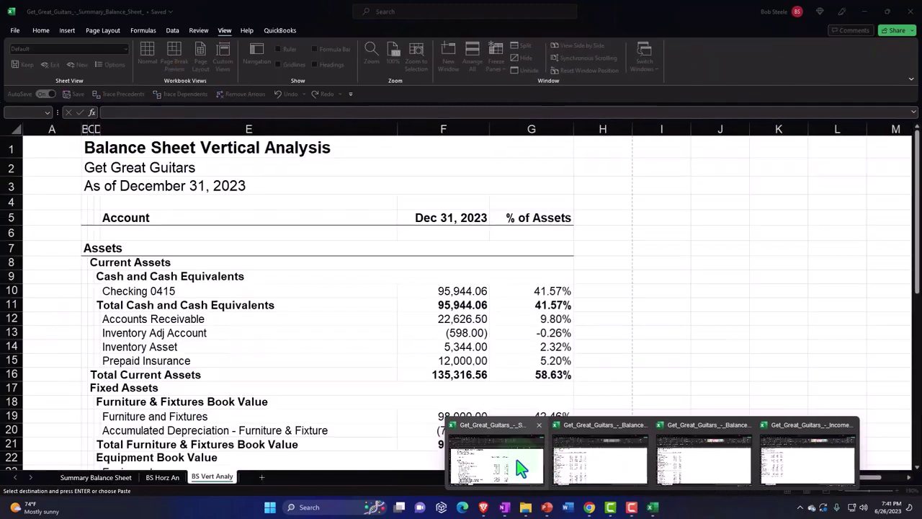
click(554, 465)
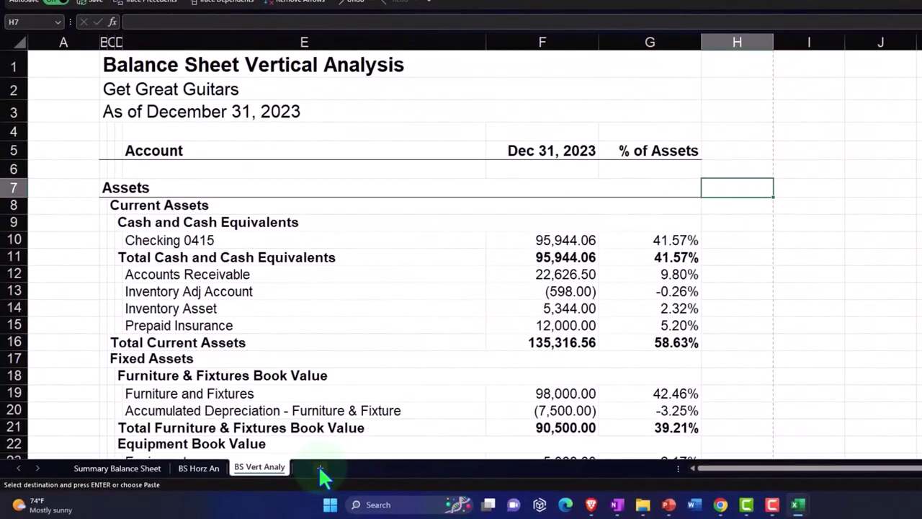
- Add a new worksheet after BS Vert Analy and name it IS month
click(297, 471)
double_click(319, 467)
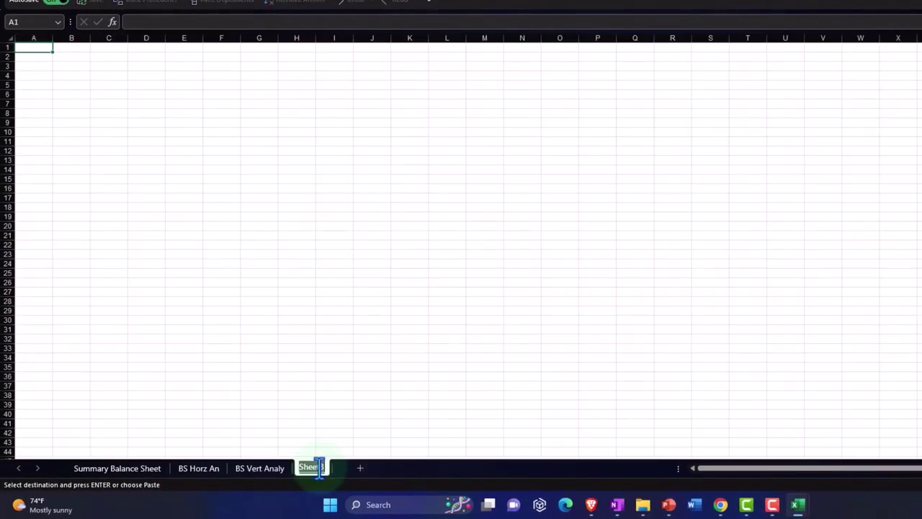
text(IS)
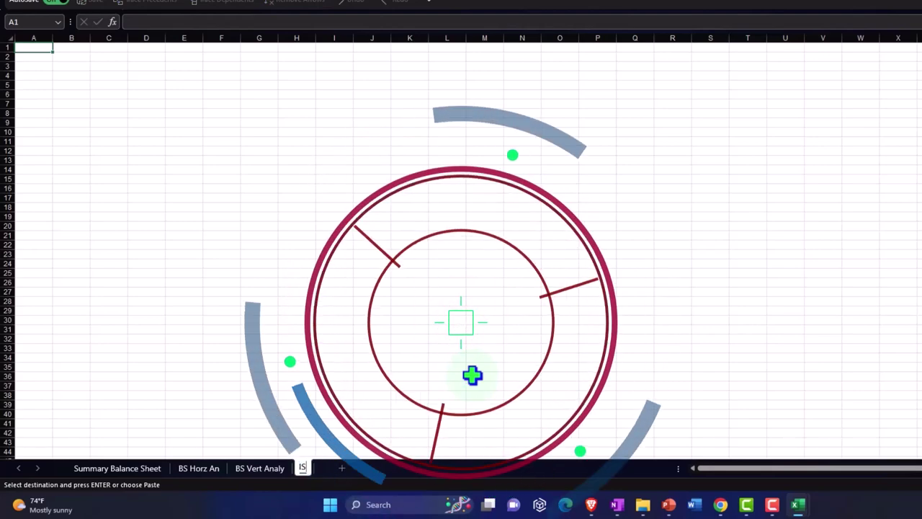
text( month)
click(372, 281)
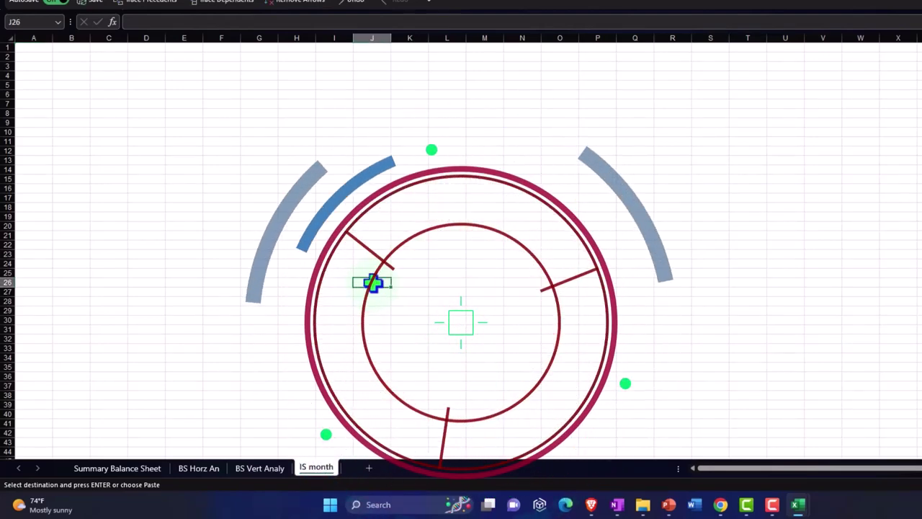
- Paste the copied income statement from cell A1 of IS month and show its page breaks by switching to Page Layout view and back to Normal
click(7, 37)
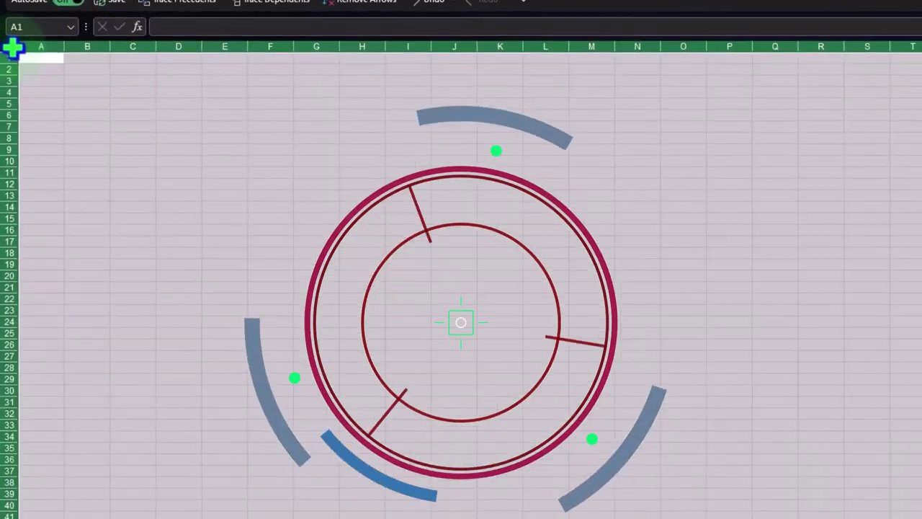
right_click(68, 94)
click(141, 246)
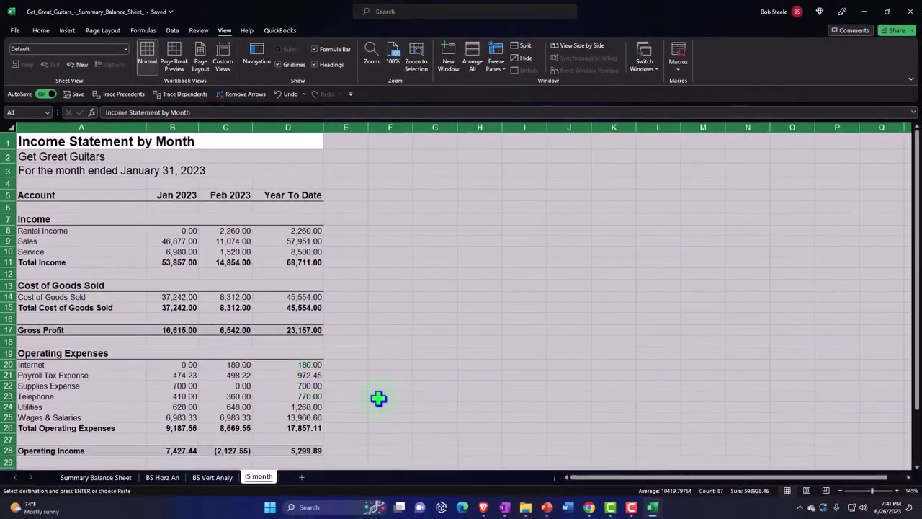
click(806, 490)
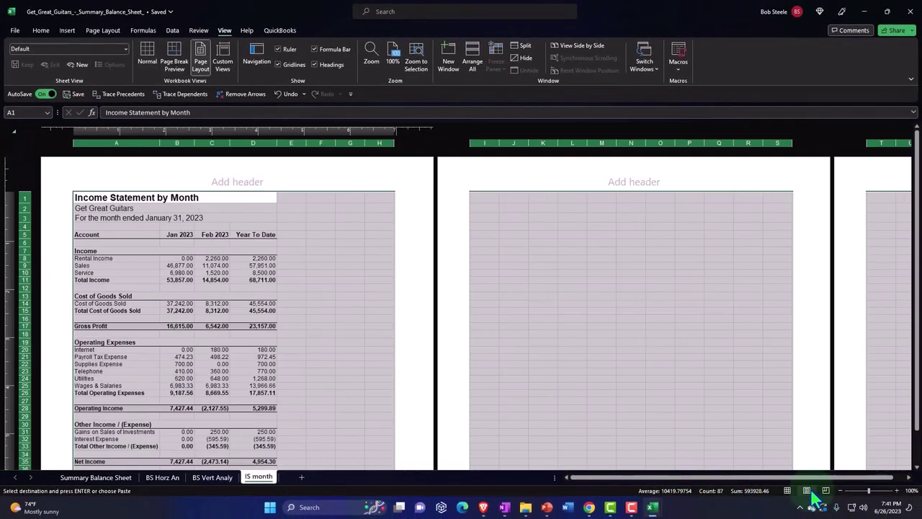
click(787, 491)
click(523, 352)
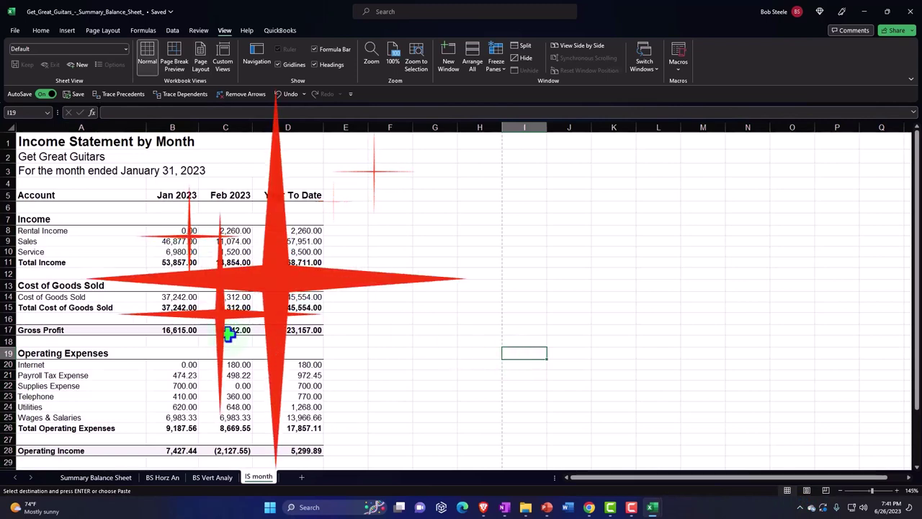
- Insert a blank column before the account names on the IS month sheet and widen the account-name column
scroll(229, 334, up, 2)
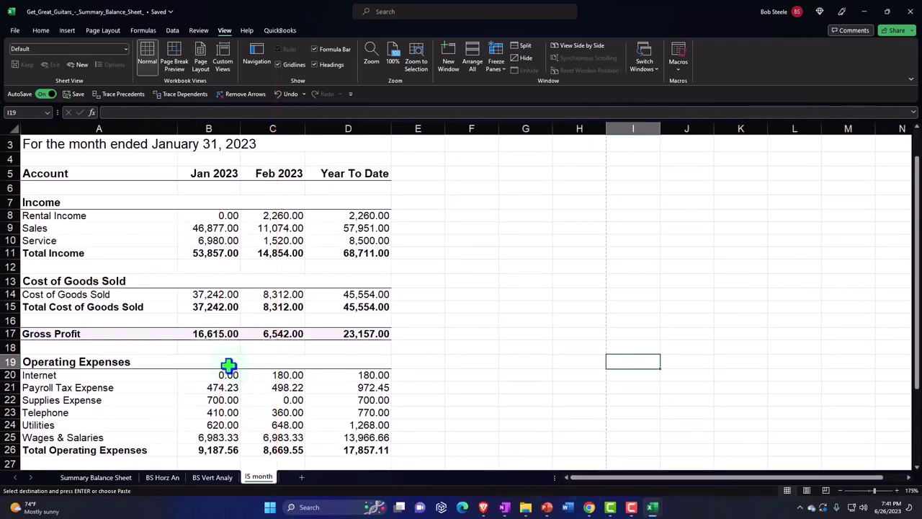
scroll(124, 186, up, 1)
click(54, 128)
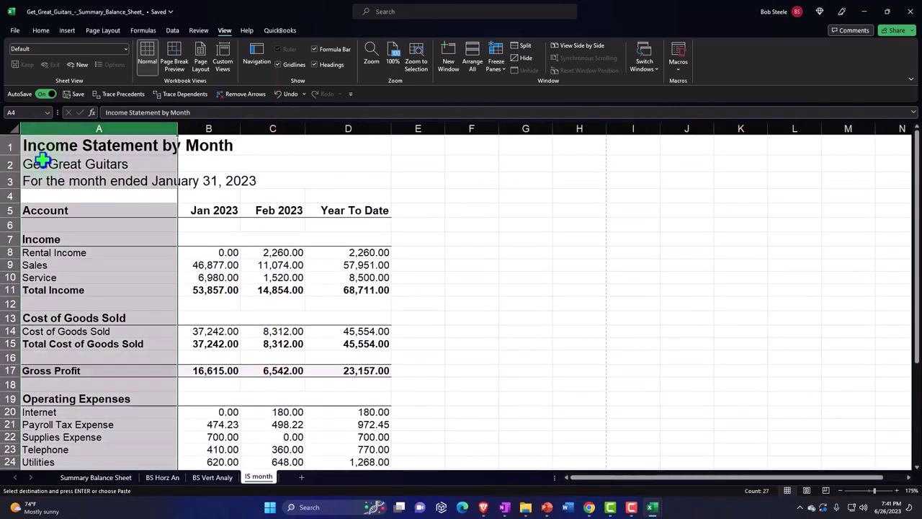
right_click(43, 162)
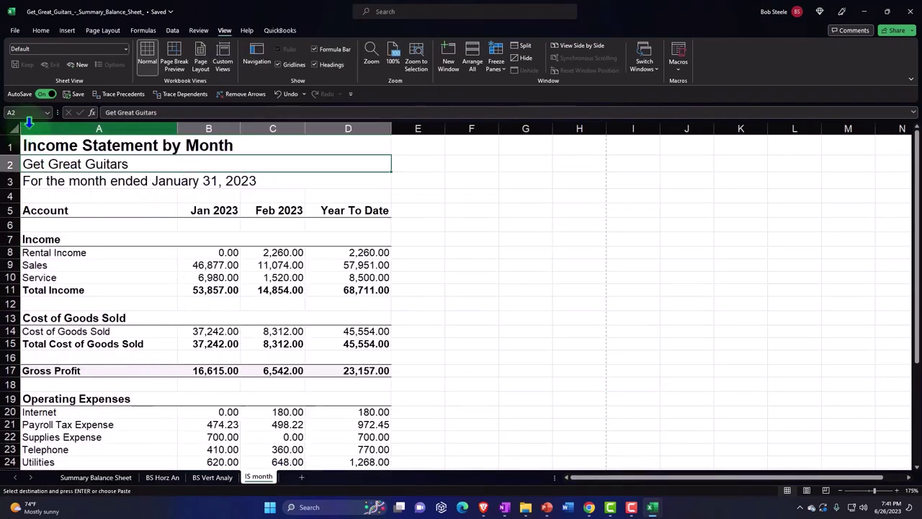
click(29, 125)
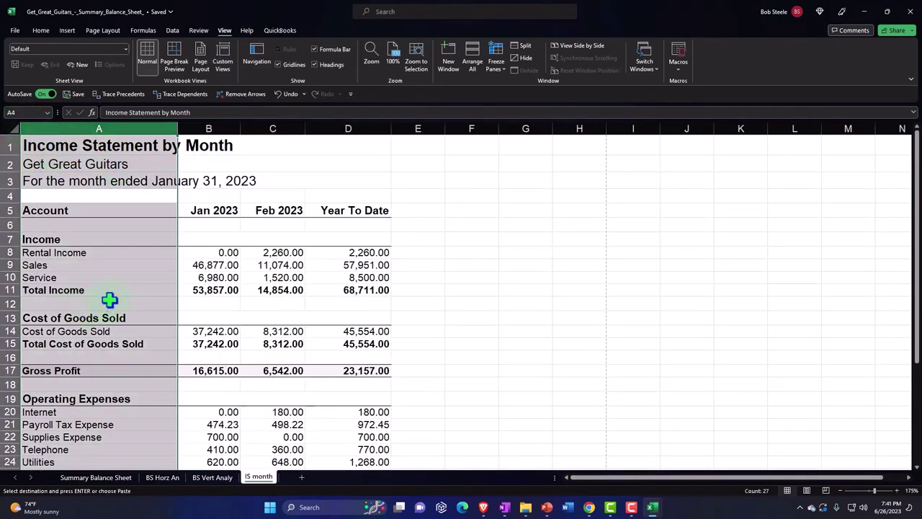
right_click(134, 281)
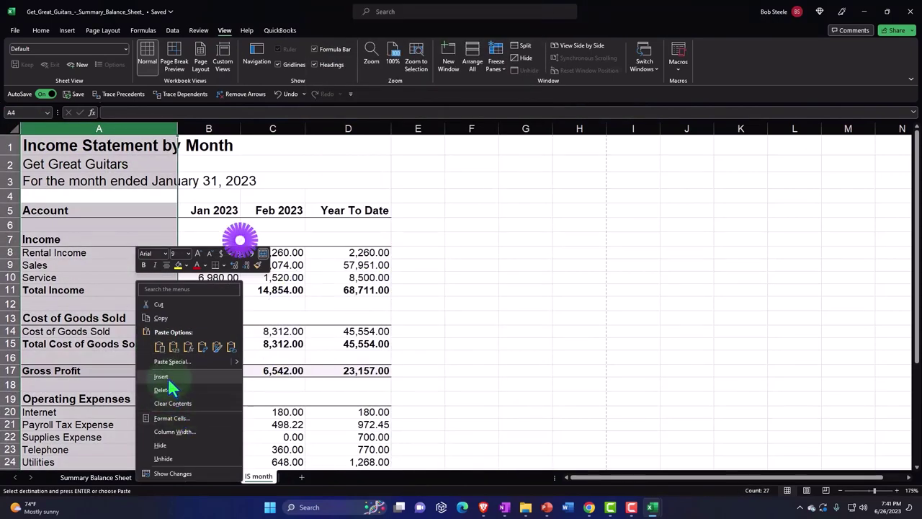
click(166, 377)
click(180, 290)
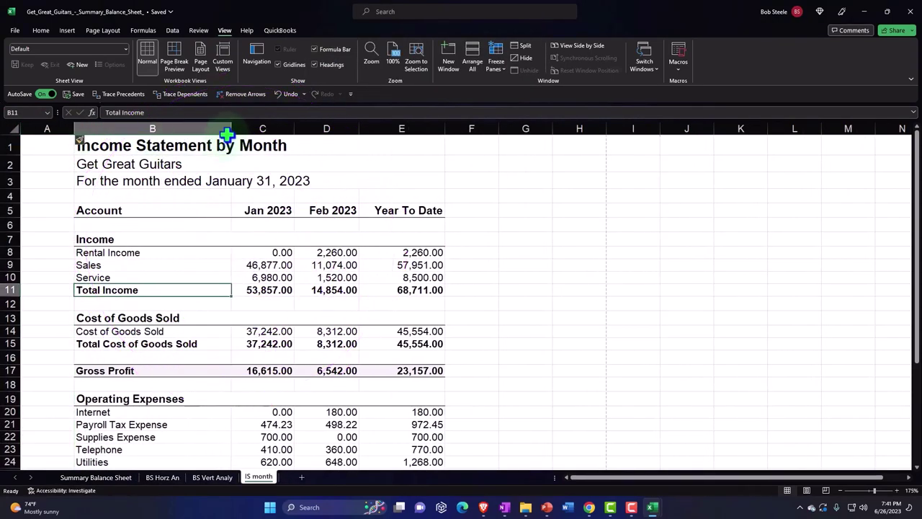
drag(229, 126, 307, 131)
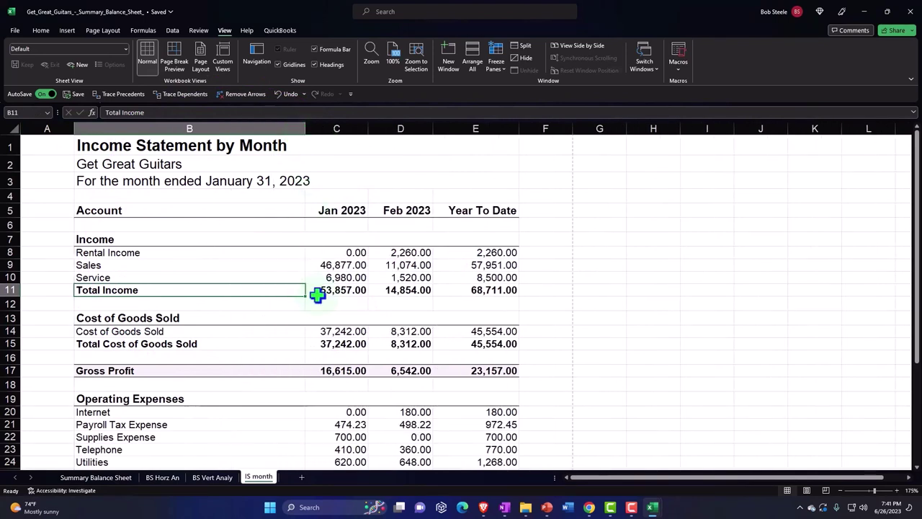
- Switch back to the Xero report in Chrome, dismiss the saved-report notification and review the monthly columns
click(589, 507)
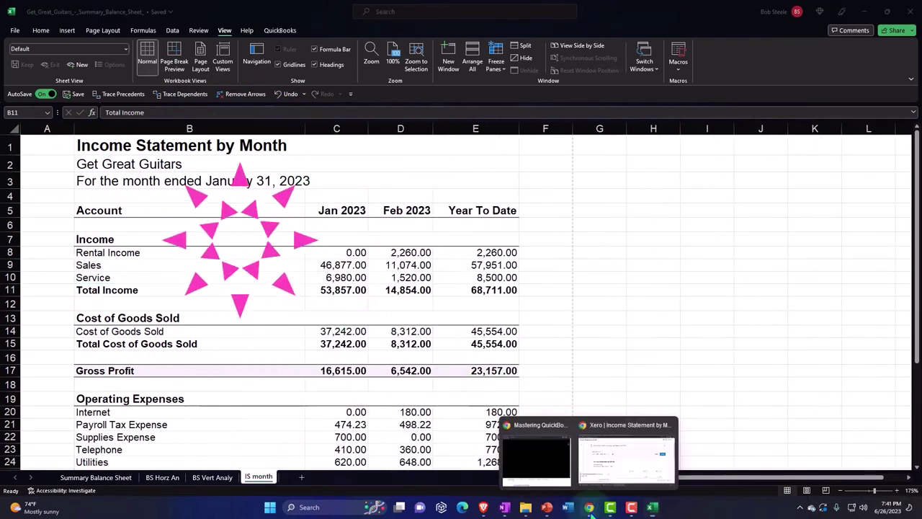
click(603, 470)
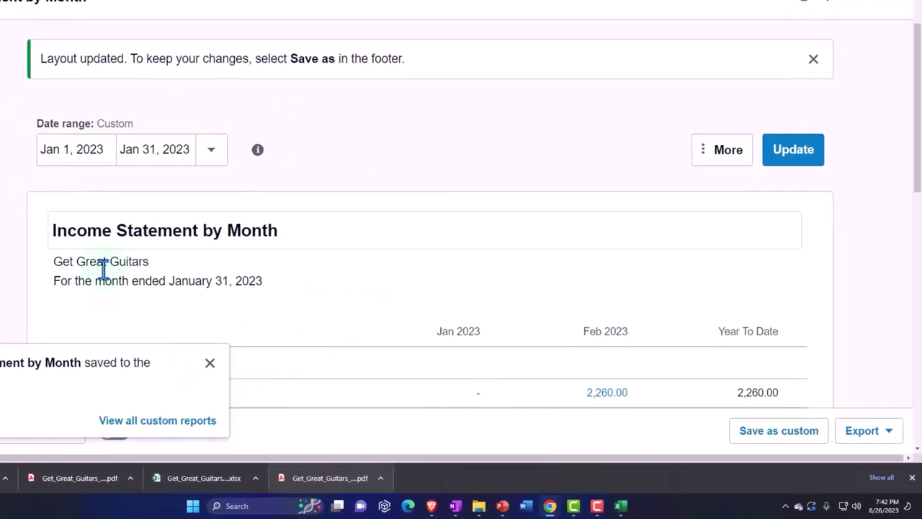
click(208, 363)
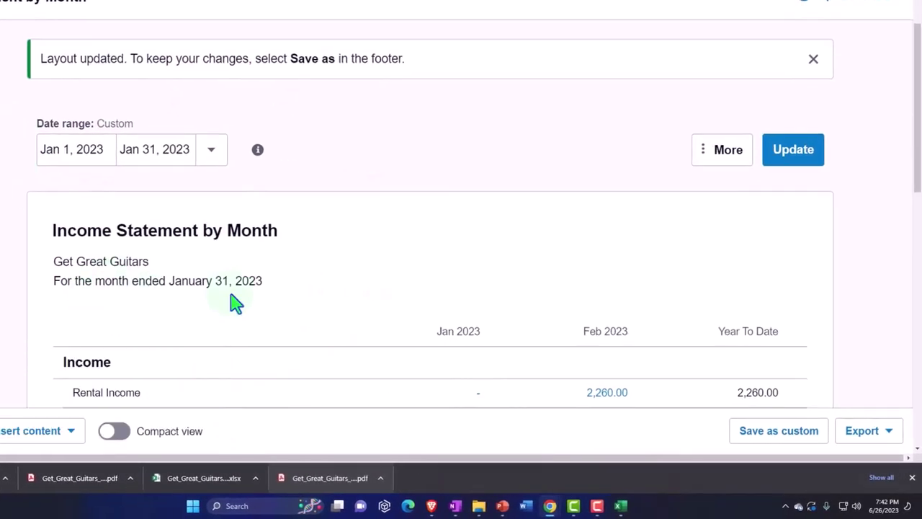
scroll(267, 329, down, 2)
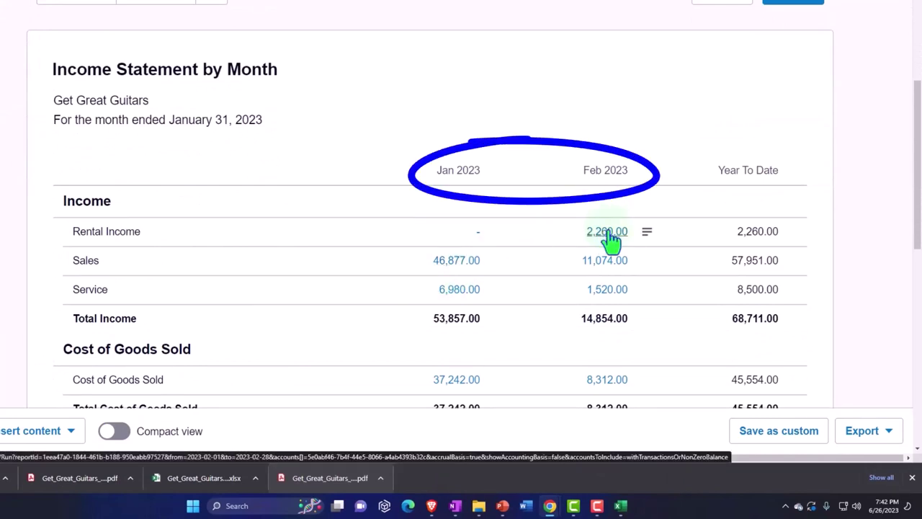
scroll(609, 237, up, 3)
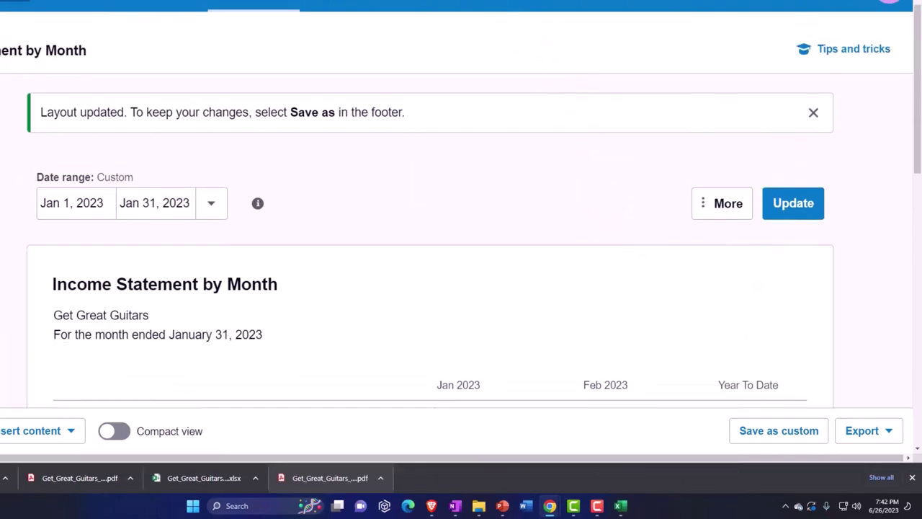
- Duplicate the Income Statement by Month browser tab and close the downloads bar
right_click(471, 3)
click(503, 22)
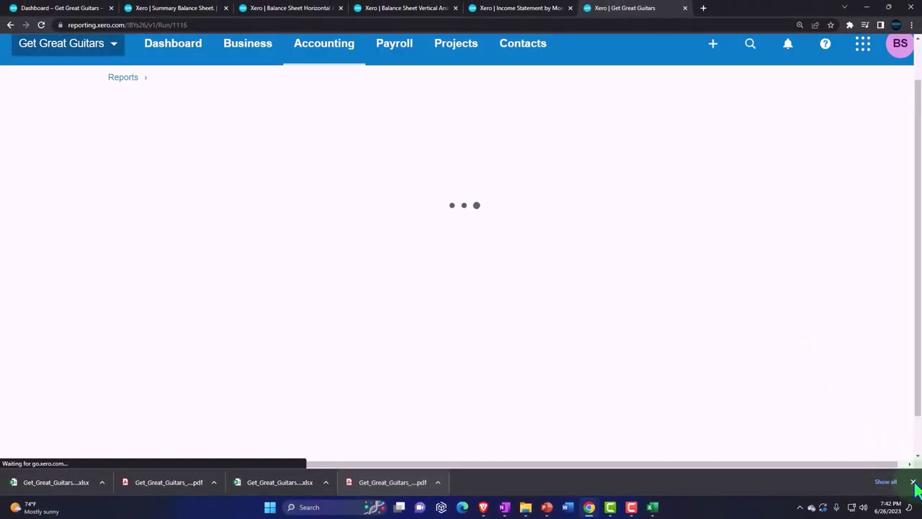
click(913, 482)
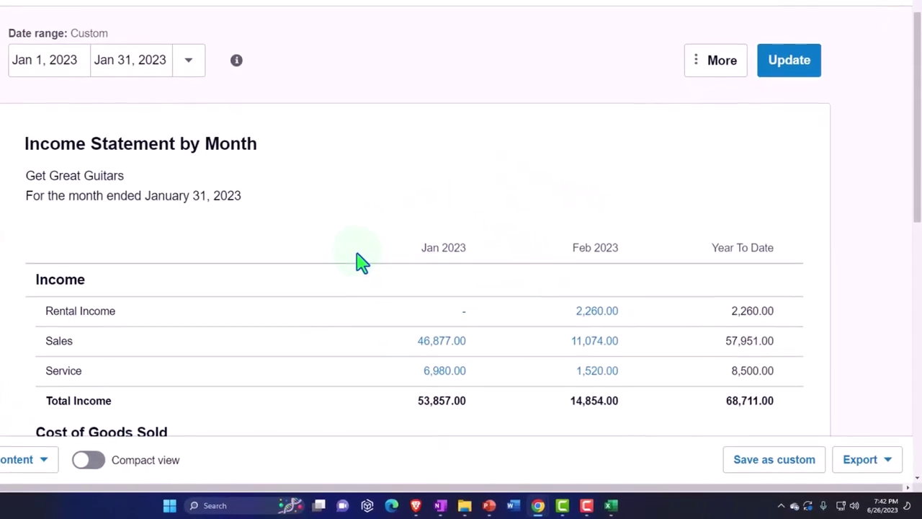
- Open the Income Statement (Profit and Loss) report from the accounting reports in the duplicated browser tab
scroll(364, 238, up, 3)
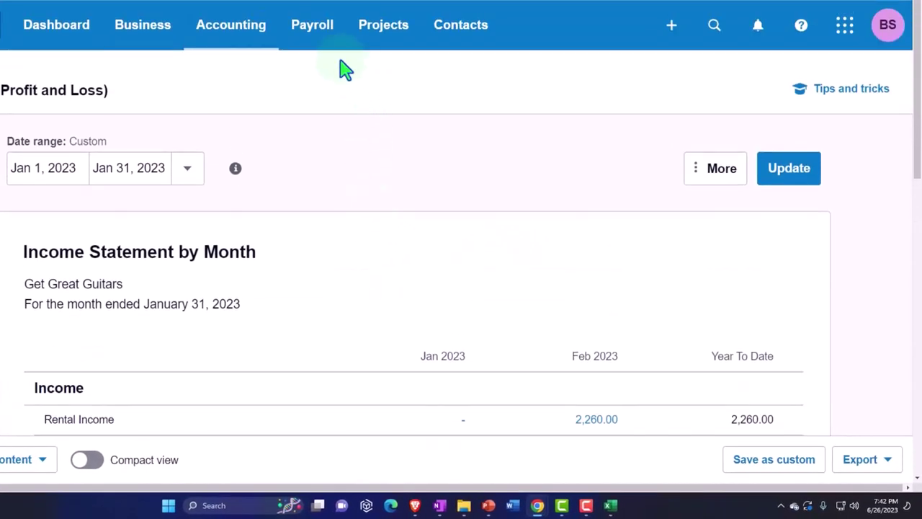
click(269, 33)
scroll(303, 180, down, 3)
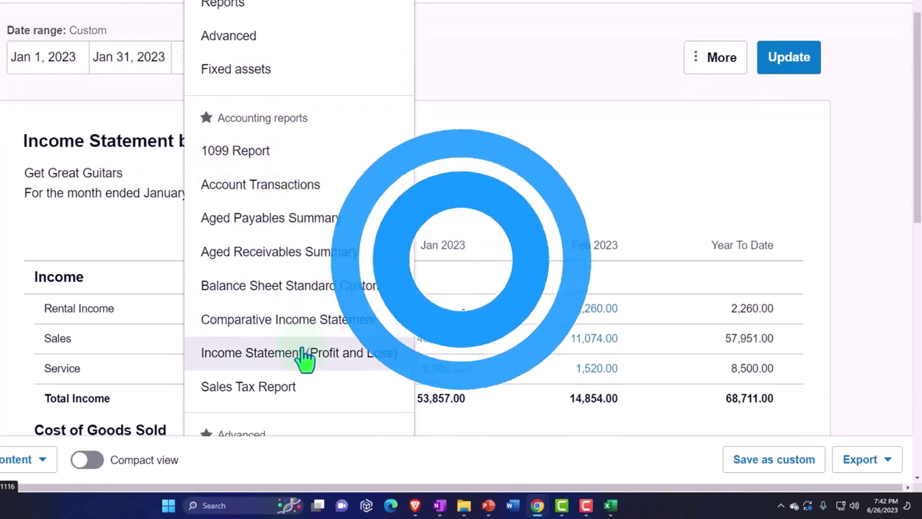
click(305, 353)
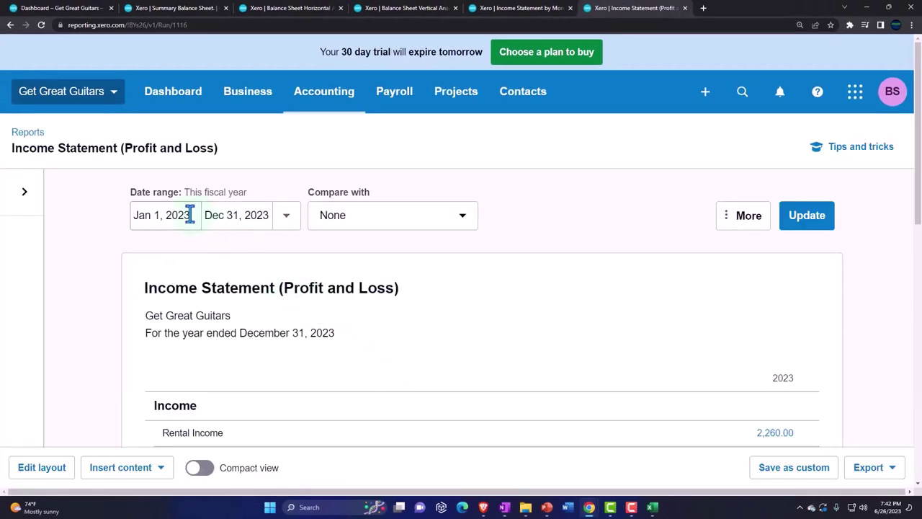
- Set the income statement's date range to Feb 1, 2023 through Feb 28, 2023 and update the report
click(280, 220)
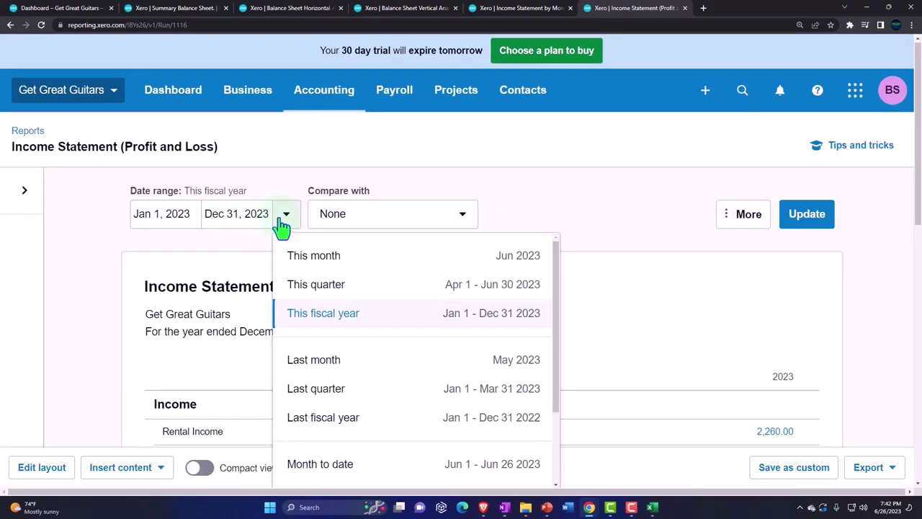
scroll(328, 317, down, 3)
click(354, 472)
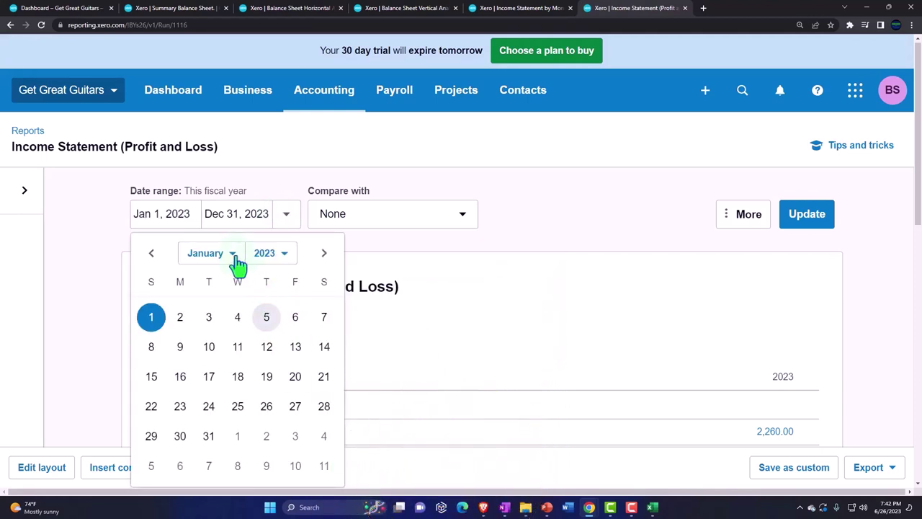
click(232, 256)
click(229, 284)
click(245, 326)
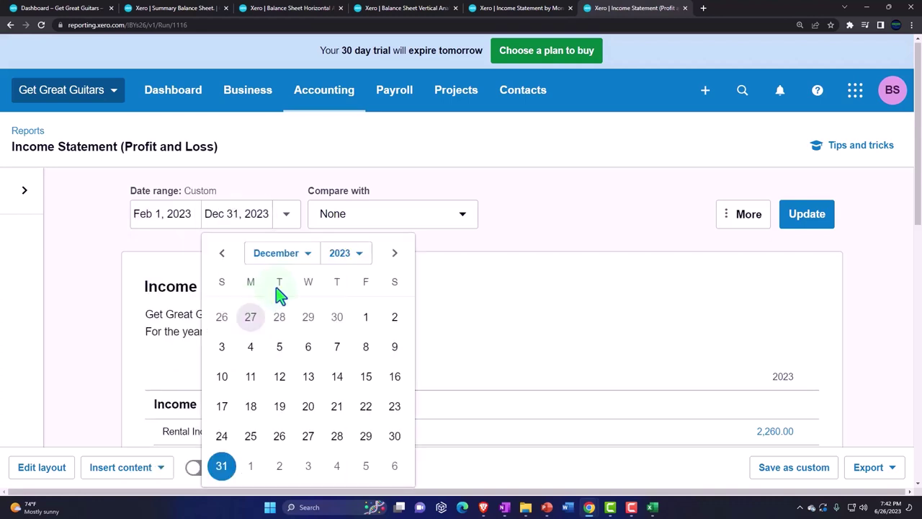
click(310, 255)
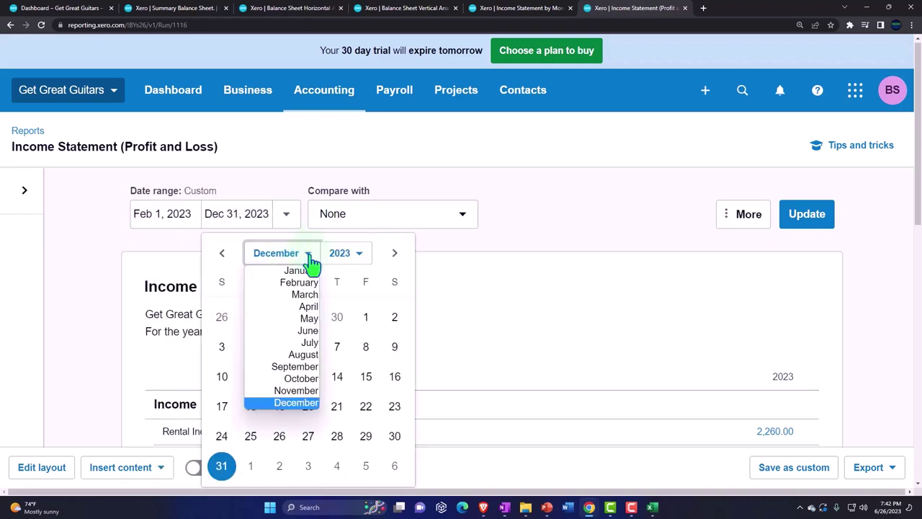
click(301, 283)
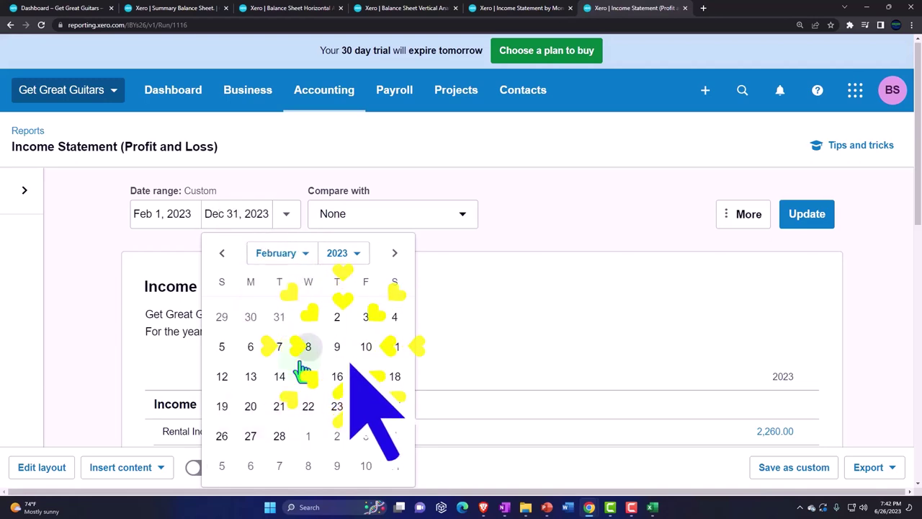
click(278, 435)
click(807, 225)
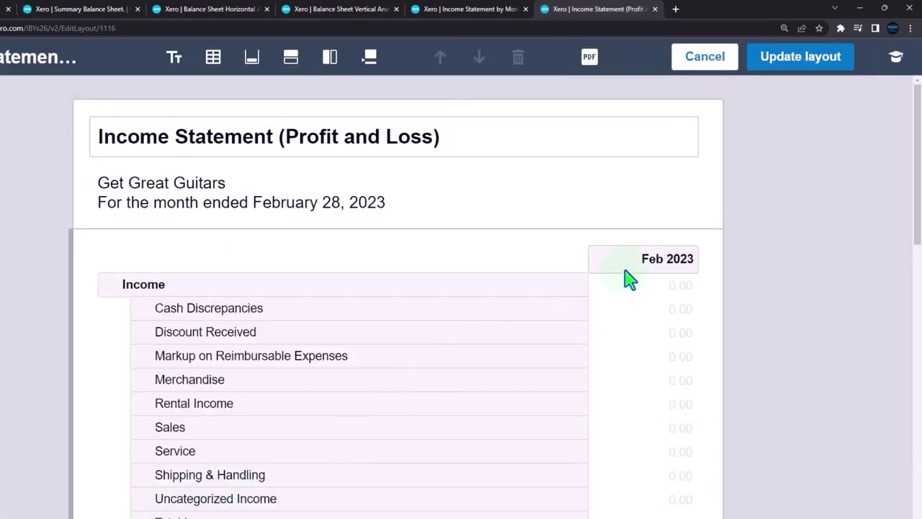
- Add a monthly date column for 1 Jan 2023 - 31 Jan 2023 to the report layout beside Feb 2023
click(331, 59)
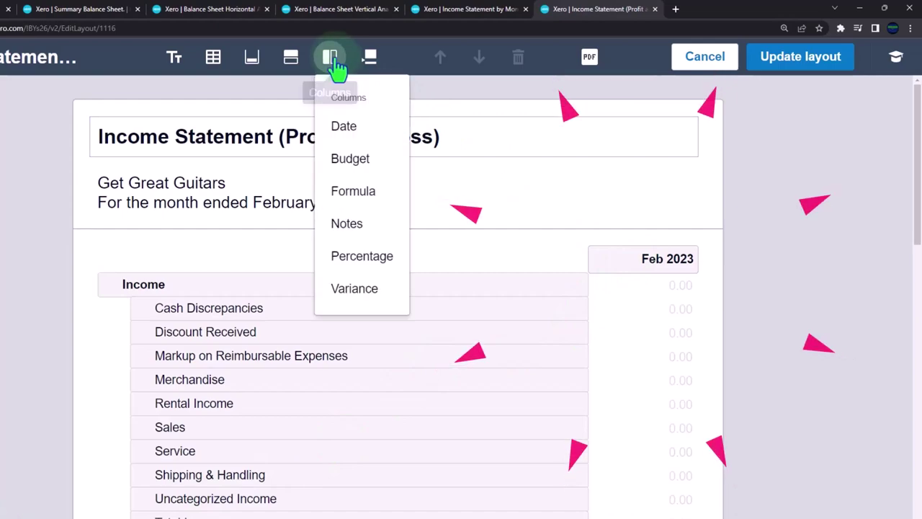
click(343, 141)
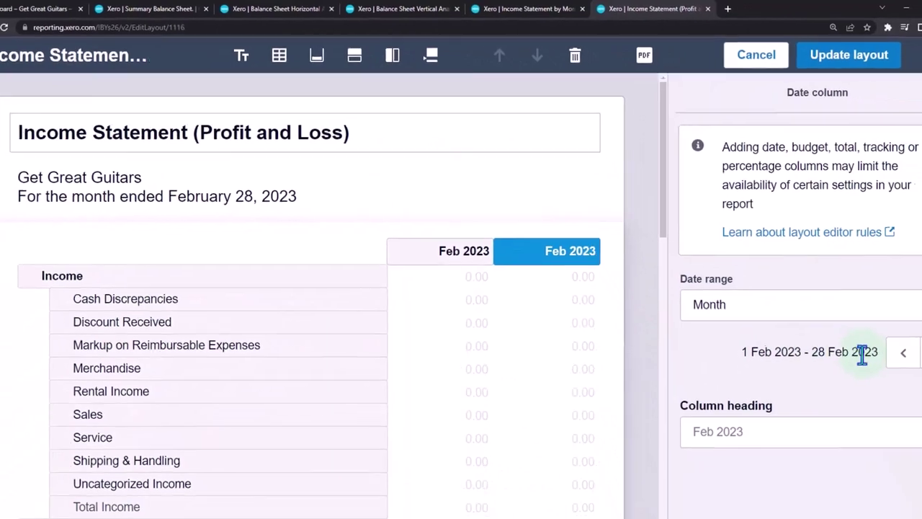
click(903, 352)
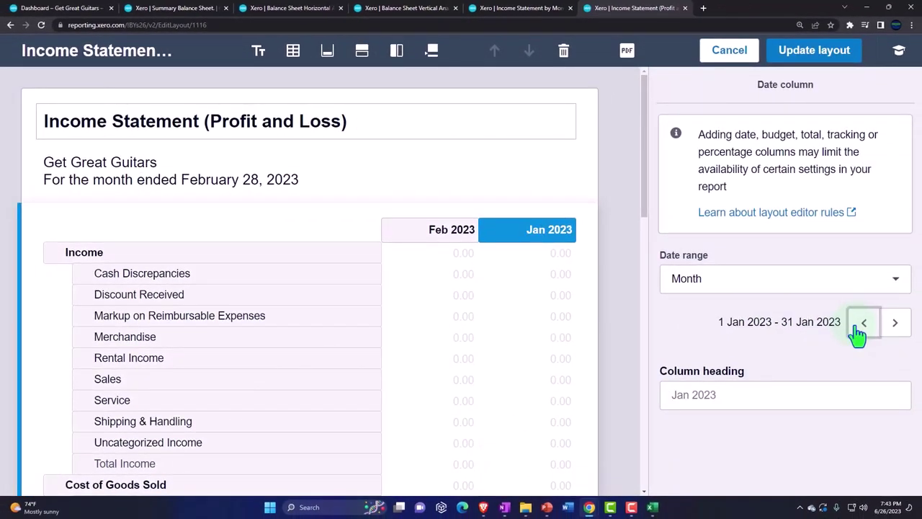
- Add a formula column that subtracts Jan 2023 from Feb 2023 and give it the heading Difference
click(397, 62)
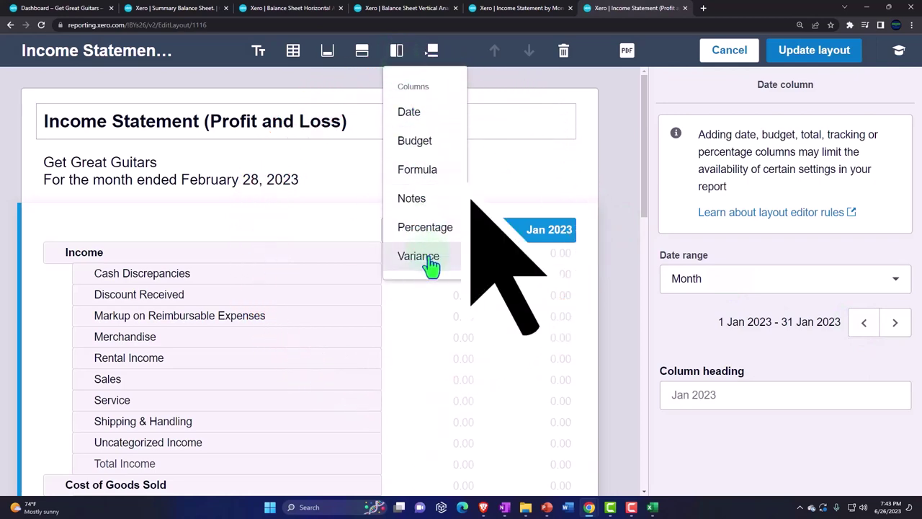
click(431, 177)
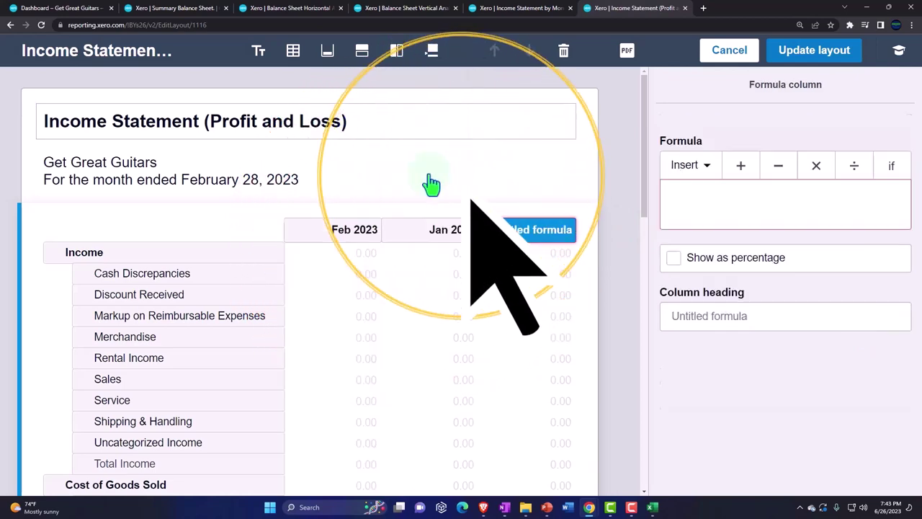
click(700, 167)
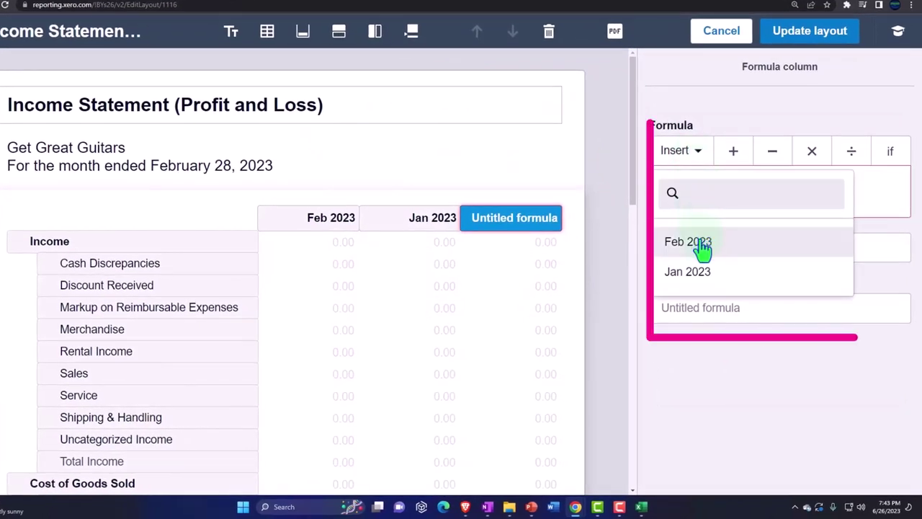
click(688, 242)
click(734, 153)
click(699, 154)
click(699, 274)
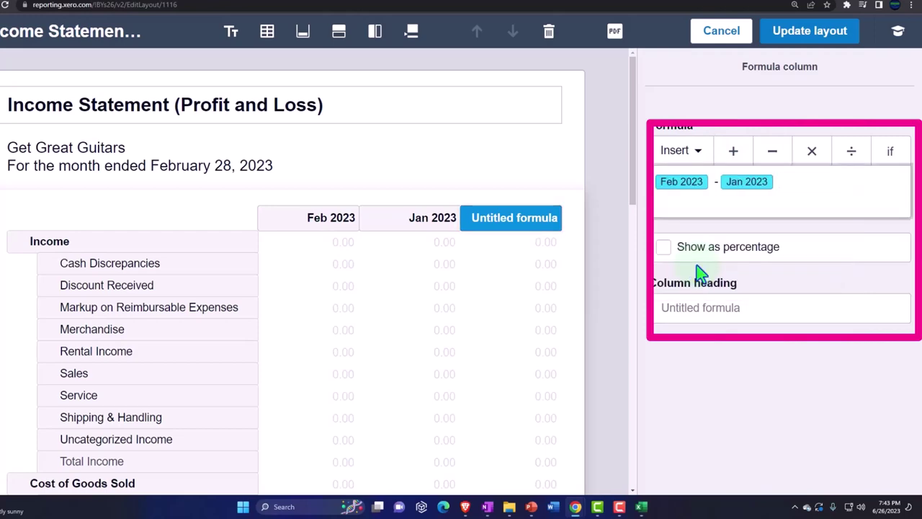
text(Differ)
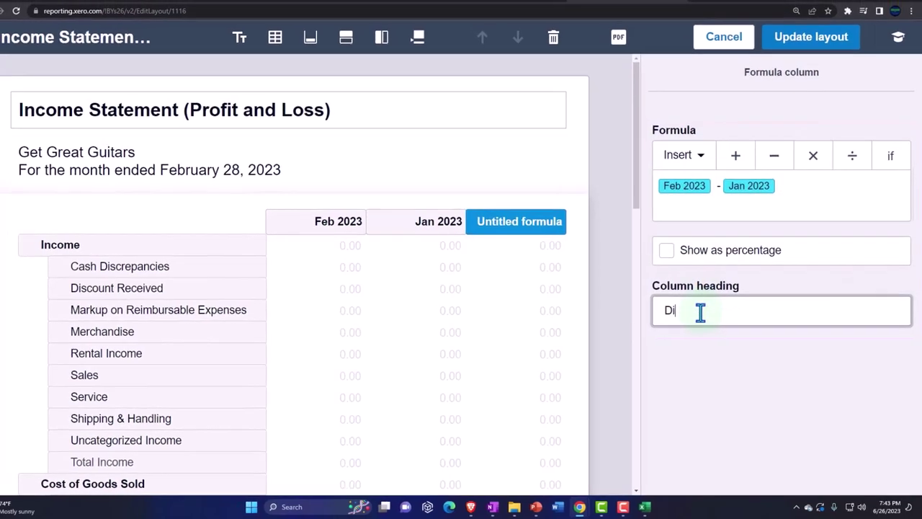
text(ence)
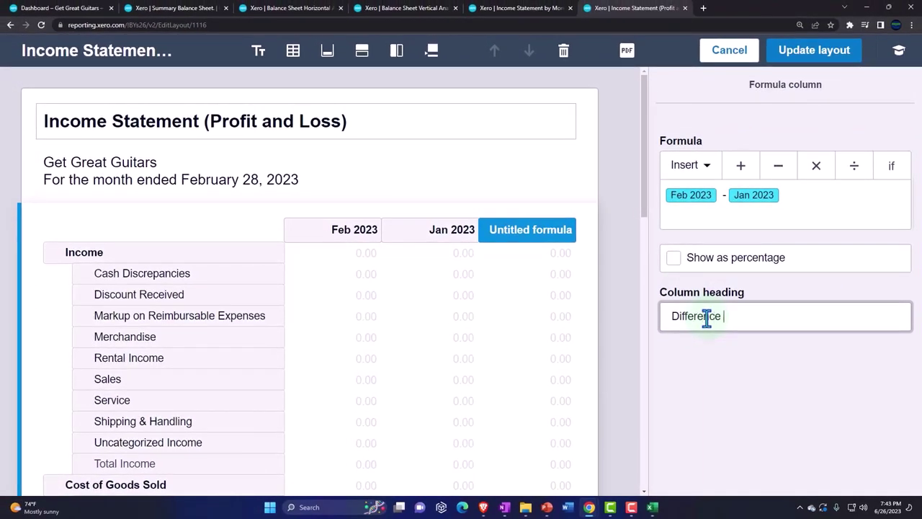
click(727, 381)
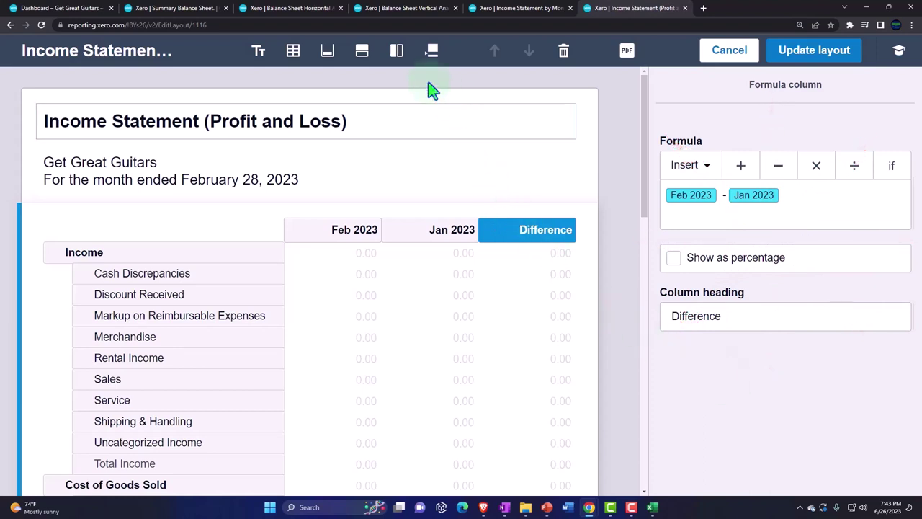
- Add a second formula column that divides Difference by Jan 2023 and show its results as percentages
click(396, 52)
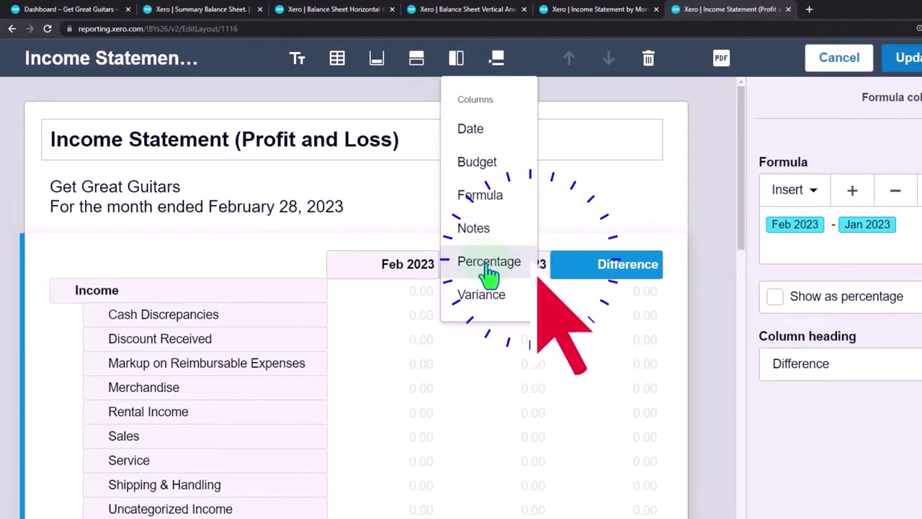
click(497, 196)
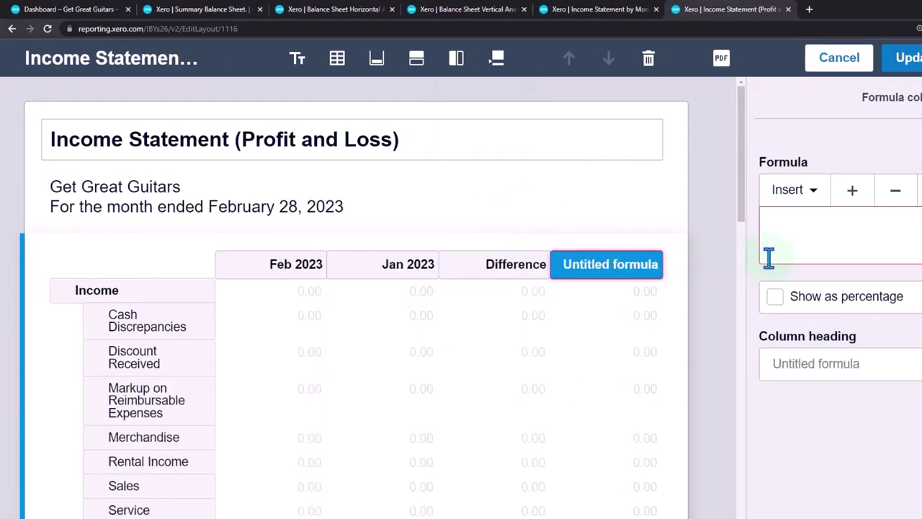
click(812, 192)
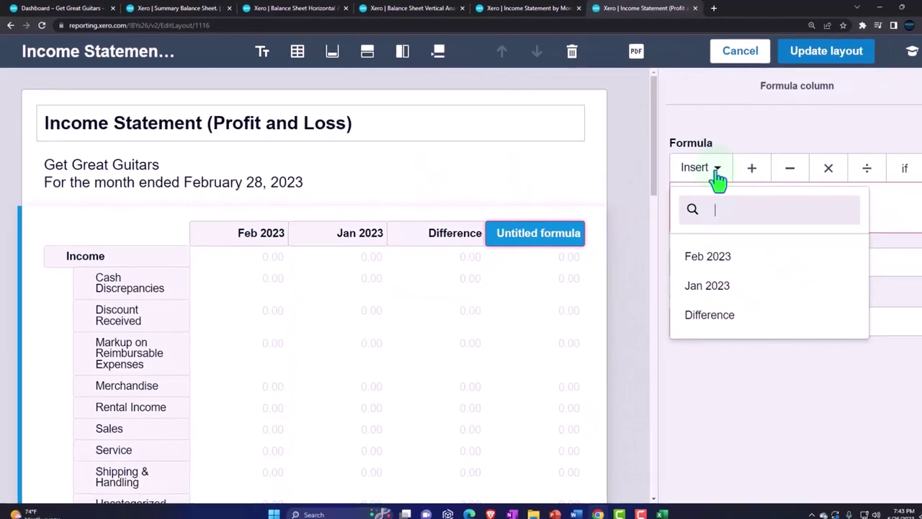
click(699, 314)
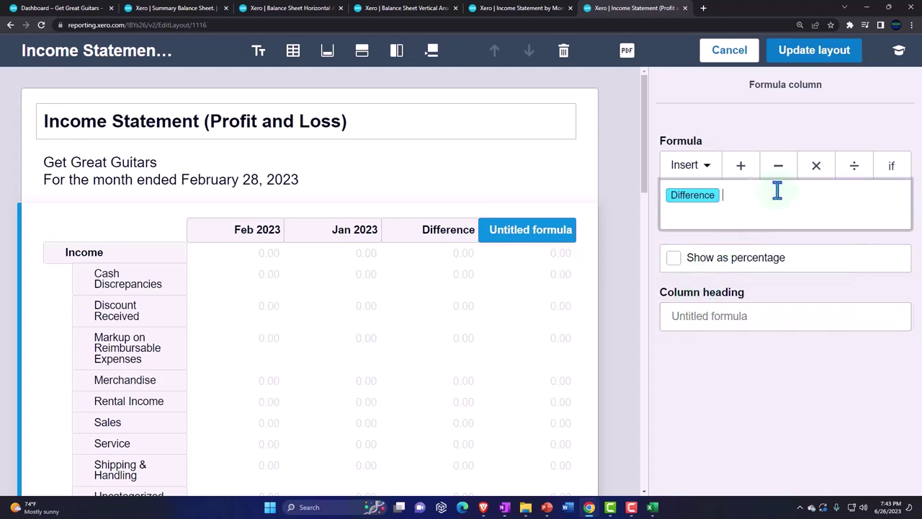
click(853, 170)
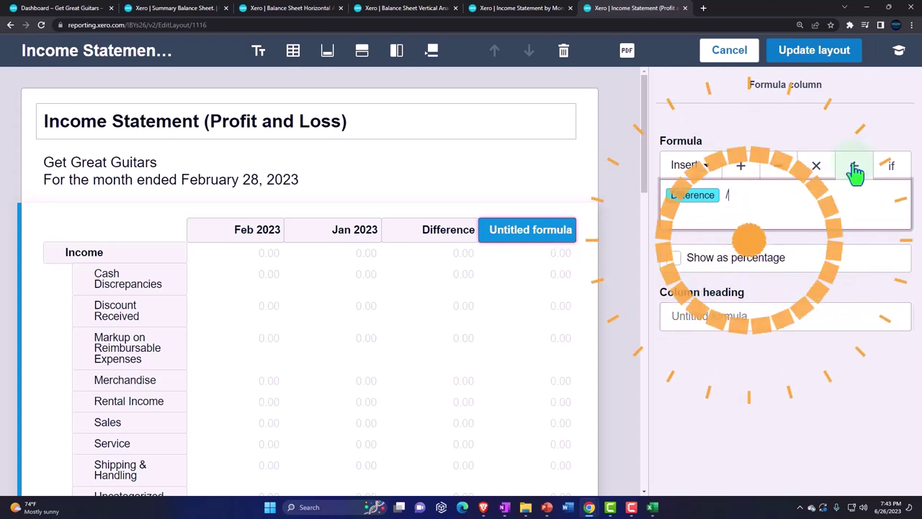
click(806, 208)
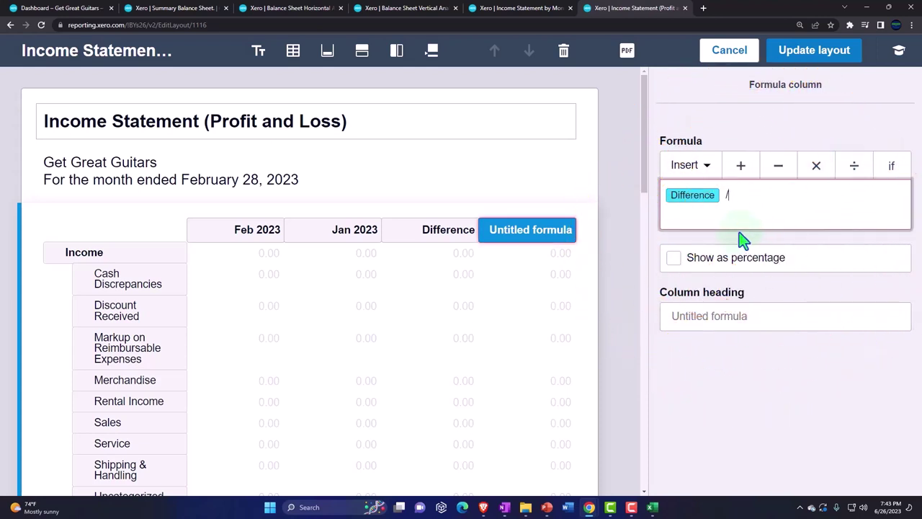
click(709, 166)
click(706, 281)
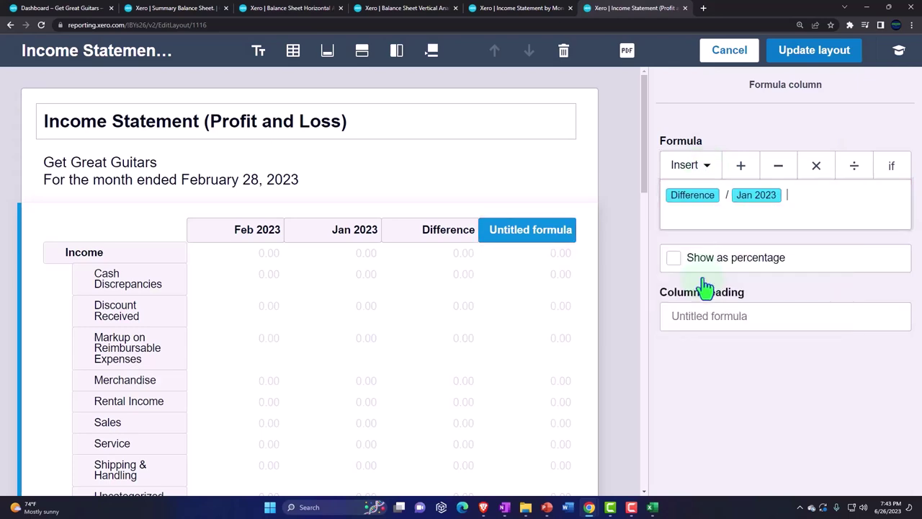
click(676, 261)
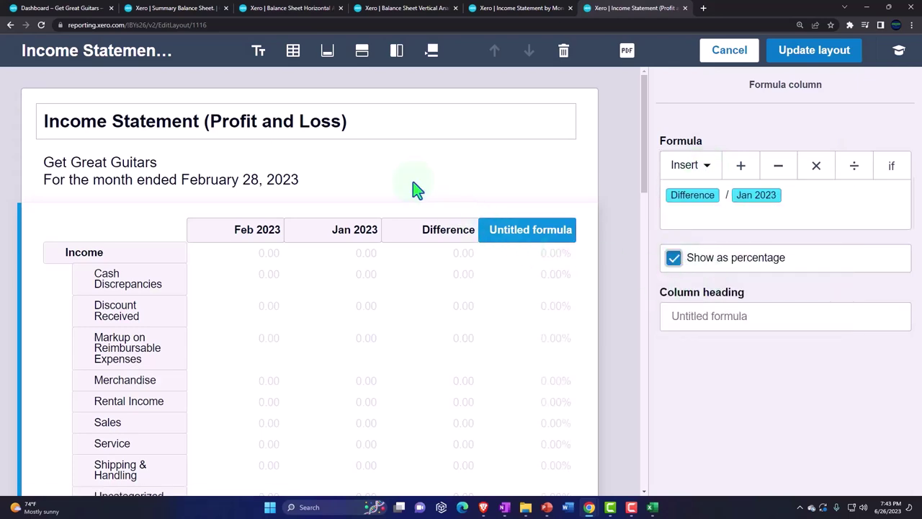
- Give the untitled percentage formula column the heading % Change
click(378, 121)
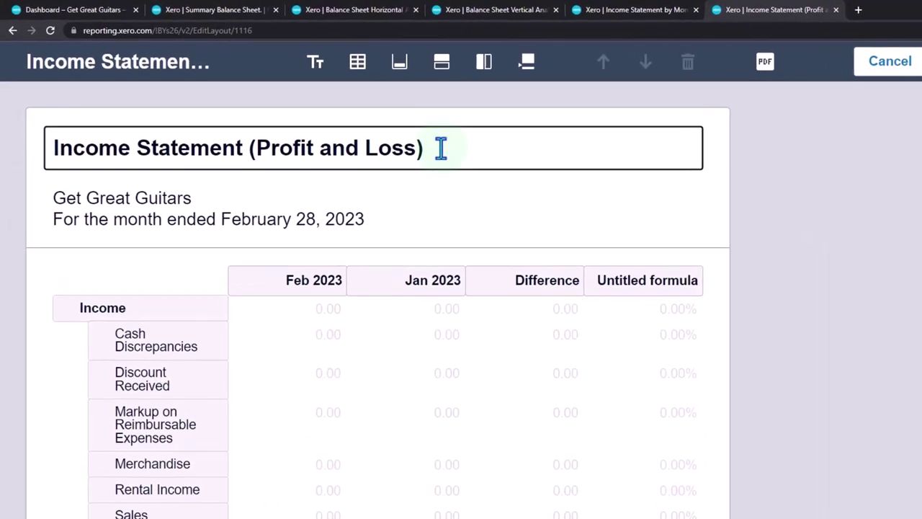
click(440, 148)
click(662, 282)
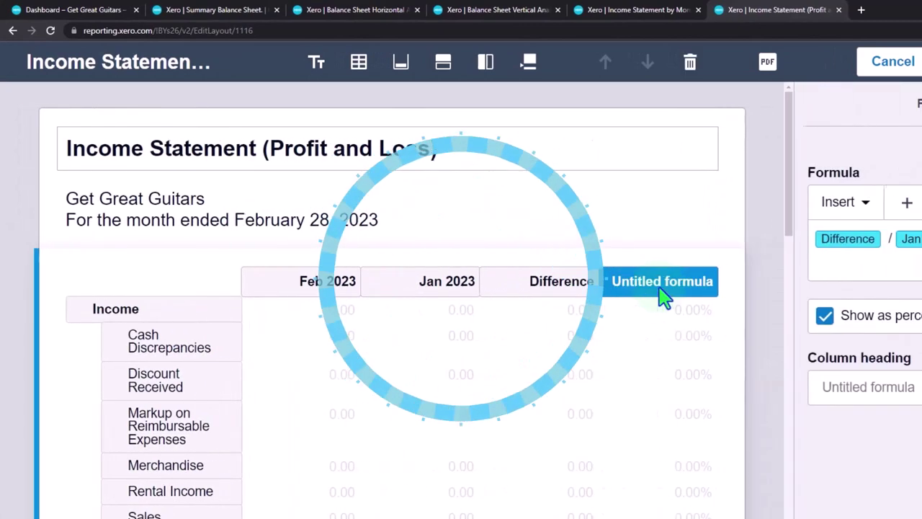
click(871, 386)
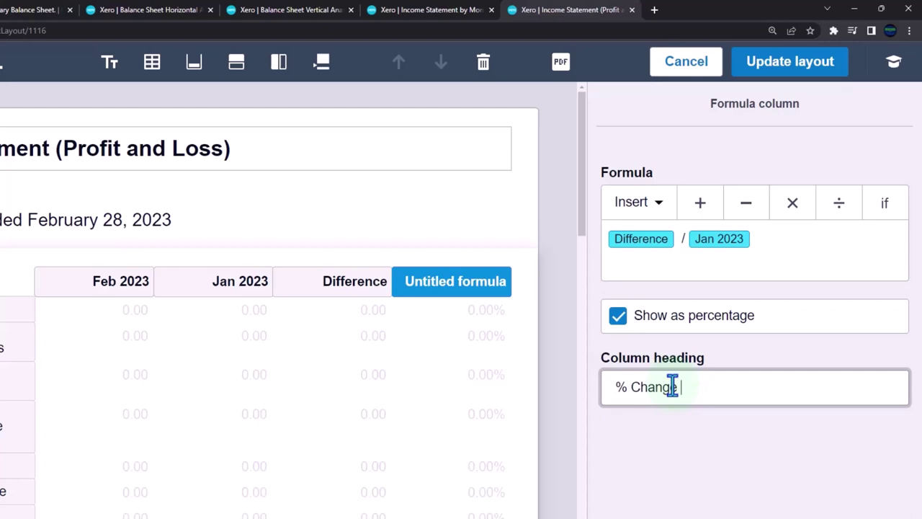
click(663, 509)
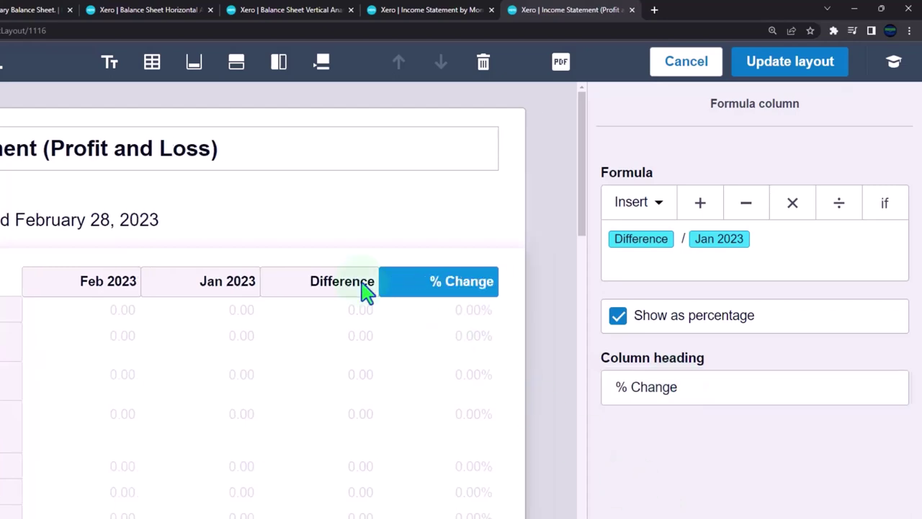
- Retitle the report Income Statement Month Comparison, correcting the spelling of the last word, and select the whole title
click(240, 147)
key(BackSpace)
key(BackSpace)
key(BackSpace)
key(BackSpace)
key(BackSpace)
key(BackSpace)
key(BackSpace)
key(BackSpace)
key(BackSpace)
key(BackSpace)
key(BackSpace)
key(BackSpace)
key(BackSpace)
key(BackSpace)
key(BackSpace)
key(BackSpace)
key(BackSpace)
key(BackSpace)
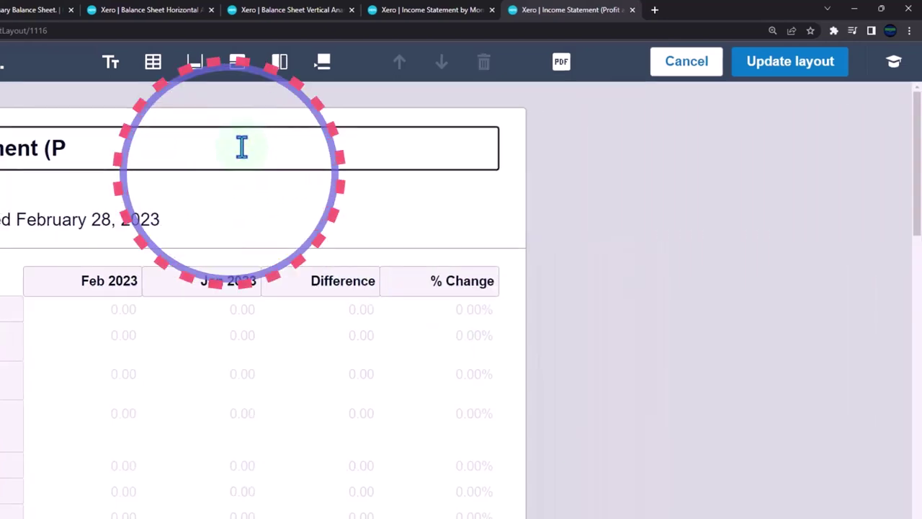
text(M)
text(onth Comparaso)
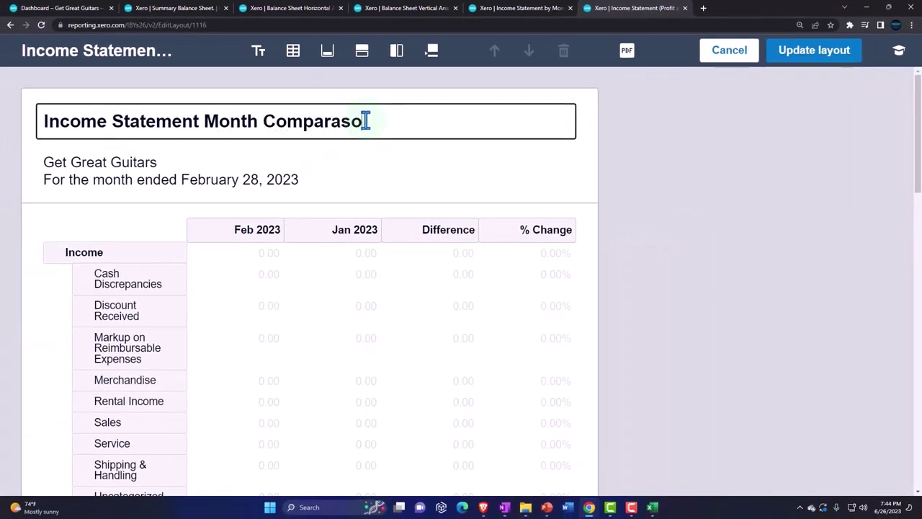
text(n)
right_click(352, 121)
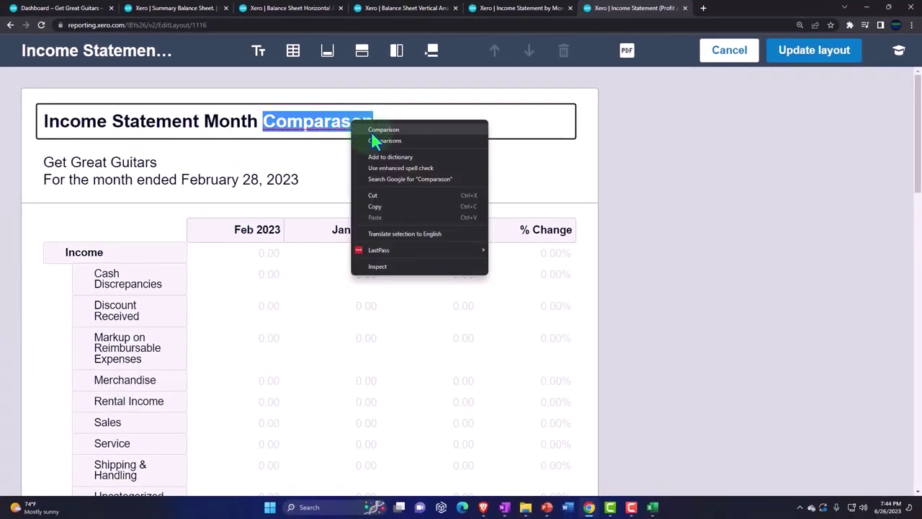
click(371, 130)
drag(375, 123, 4, 131)
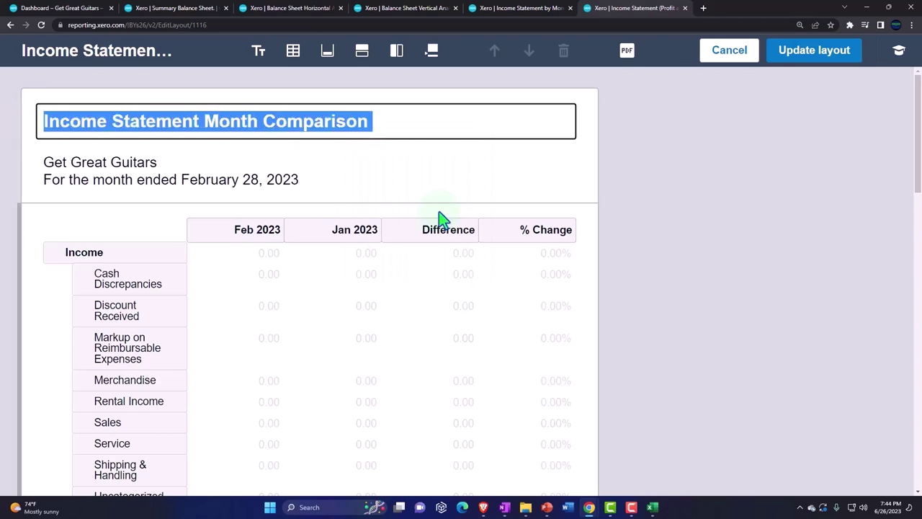
- Apply the edited layout to the month-comparison income statement
click(804, 65)
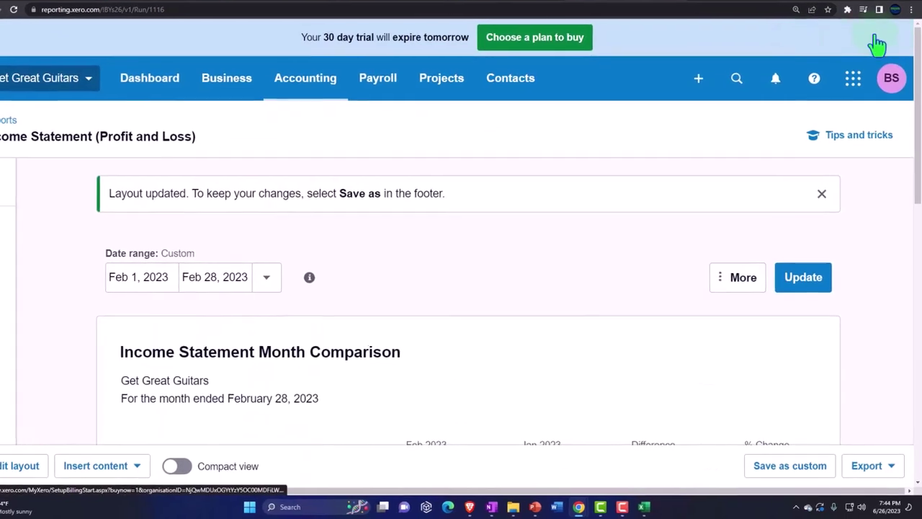
scroll(552, 258, down, 3)
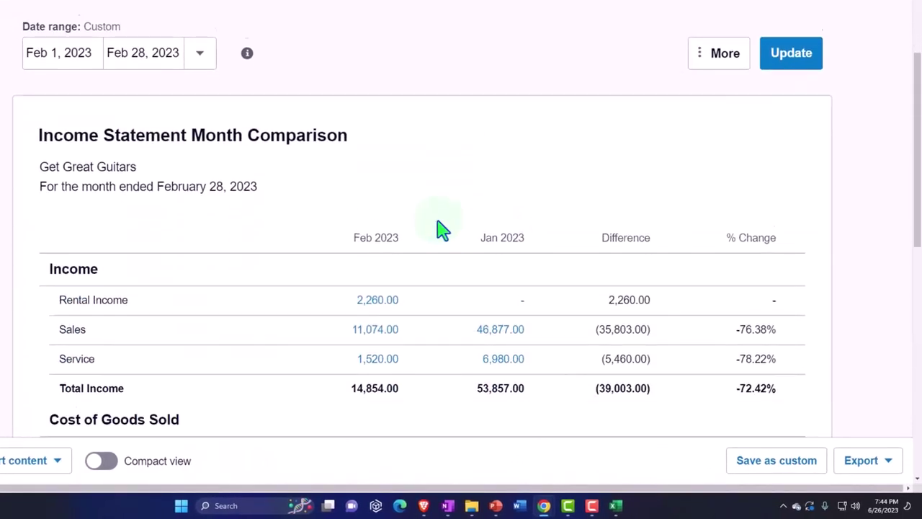
scroll(442, 229, down, 1)
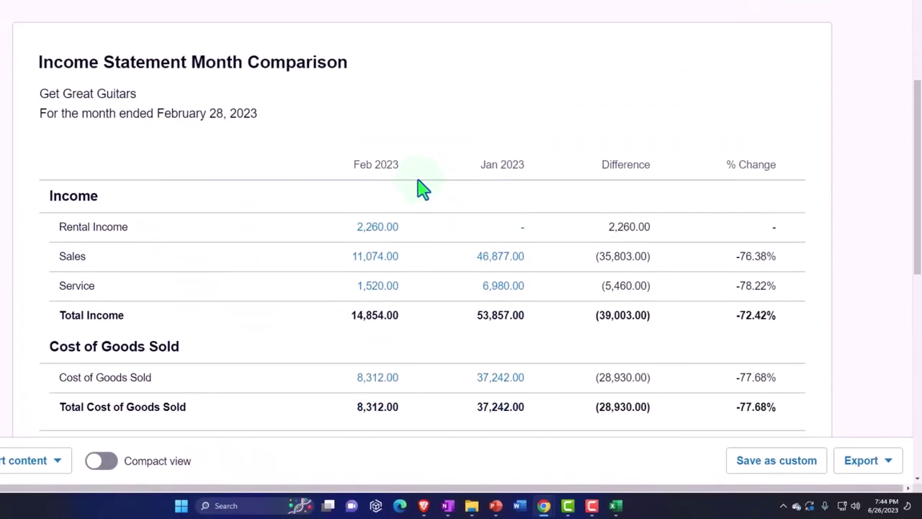
- Retitle the report Income Statement Horazontal Analaysis and copy the whole title
click(350, 62)
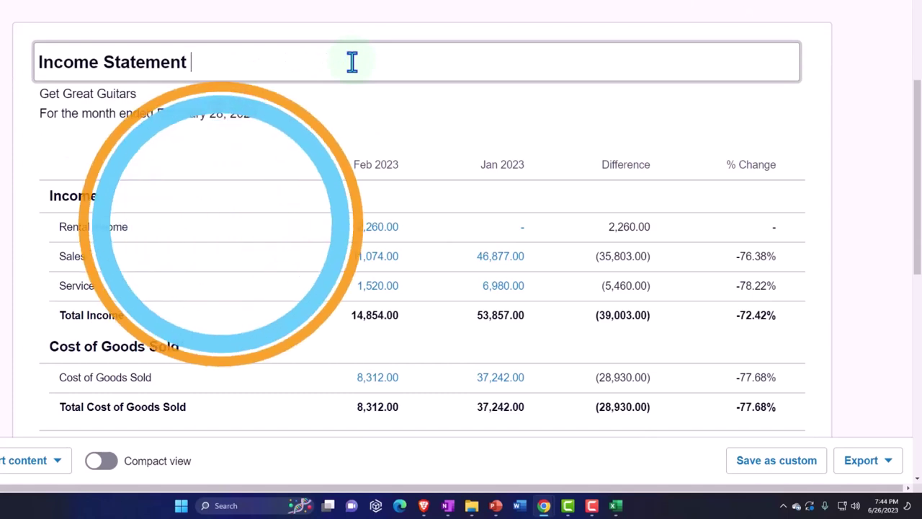
text(Horazon)
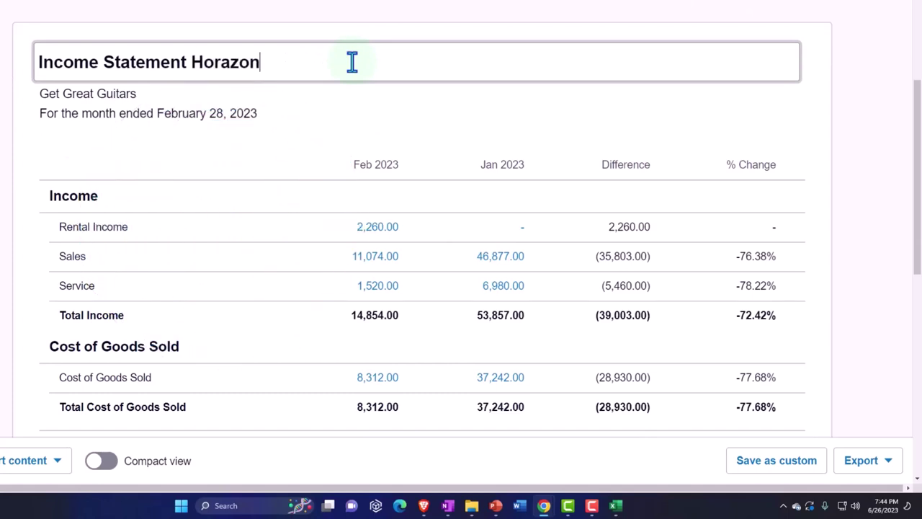
text(tal Analays)
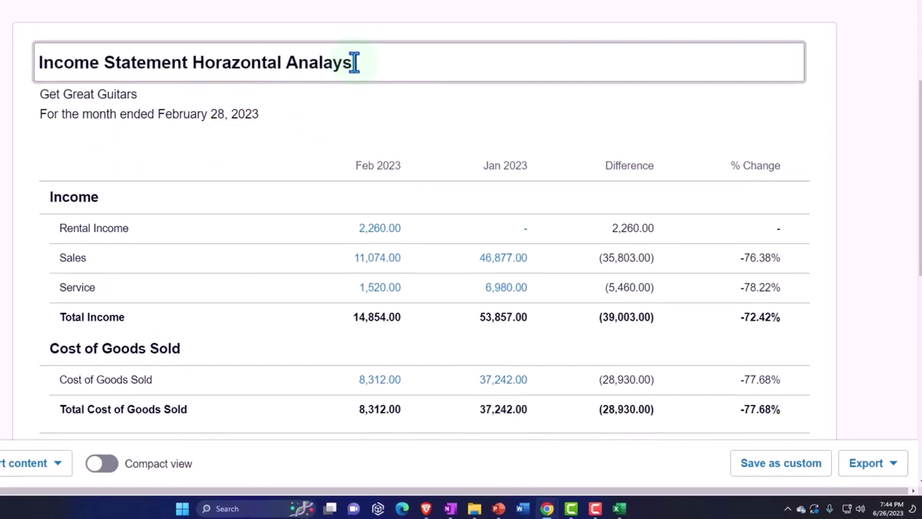
text(is)
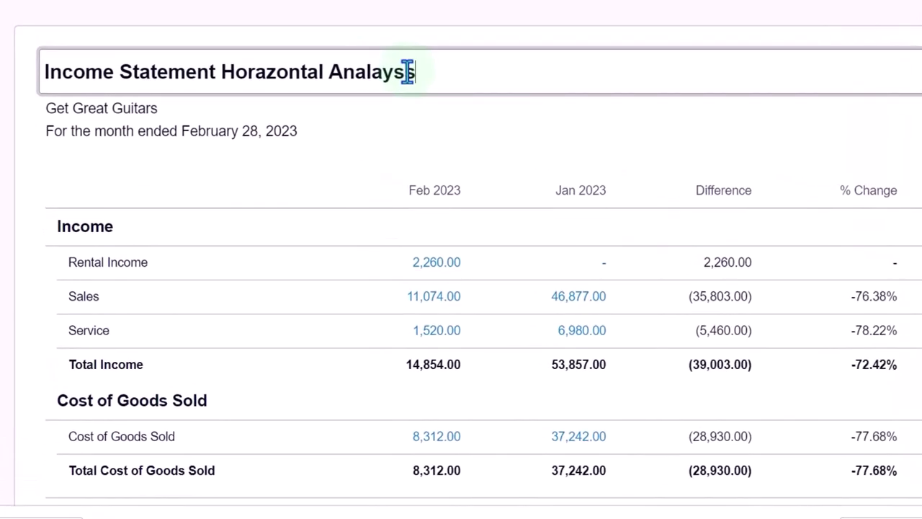
key(shift+Left)
key(shift+Left)
key(shift+Left)
key(shift+Left)
key(shift+Left)
key(shift+Left)
key(shift+Left)
key(shift+Left)
key(shift+Left)
key(shift+Left)
key(shift+Left)
key(shift+Left)
key(shift+Left)
key(shift+Left)
key(shift+Left)
key(shift+Left)
key(shift+Left)
key(shift+Left)
key(shift+Left)
key(shift+Left)
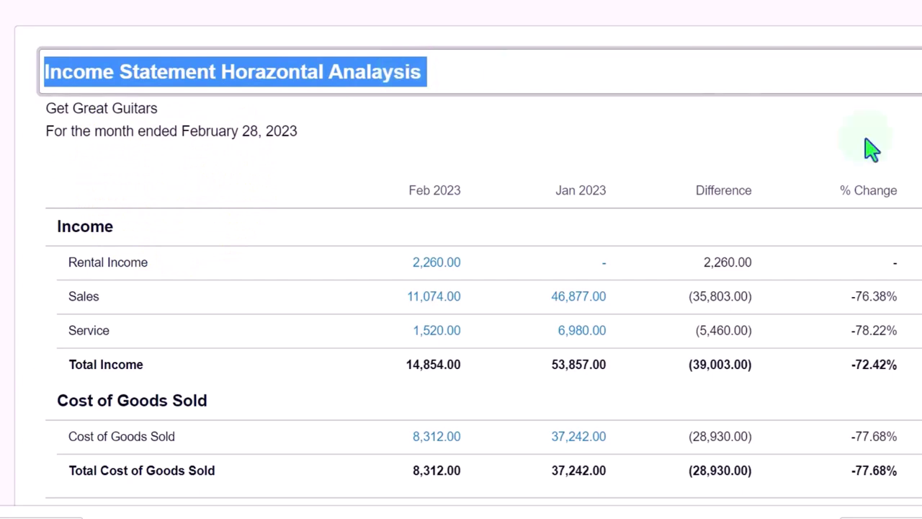
key(Return)
- Save the report as a custom report named Income Statement Horizontal Analysis, correcting the spelling of the last two words
scroll(461, 259, up, 1)
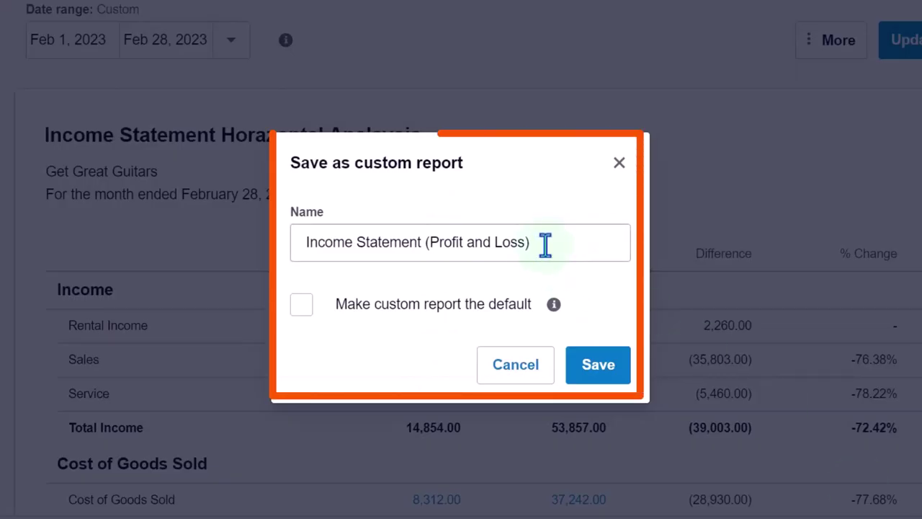
drag(545, 243, 185, 216)
text(Income Statement Horazontal Analaysis)
right_click(469, 251)
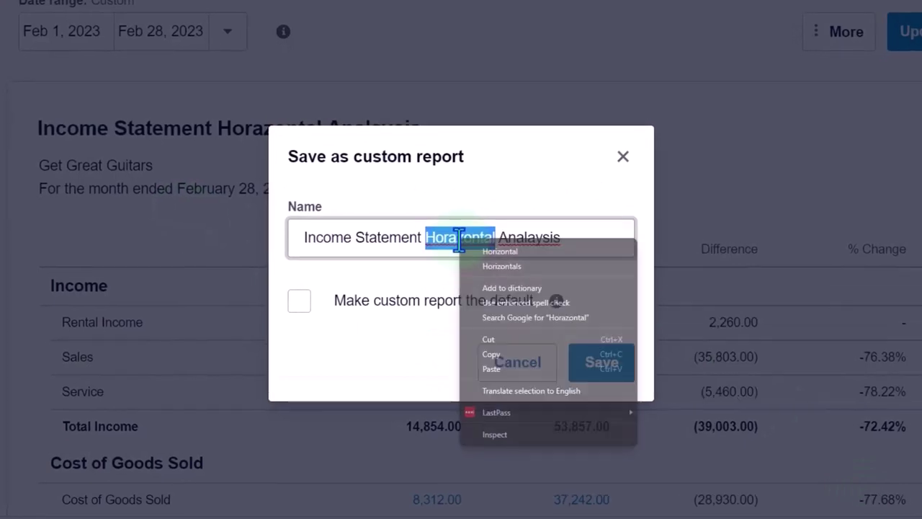
click(479, 257)
right_click(561, 191)
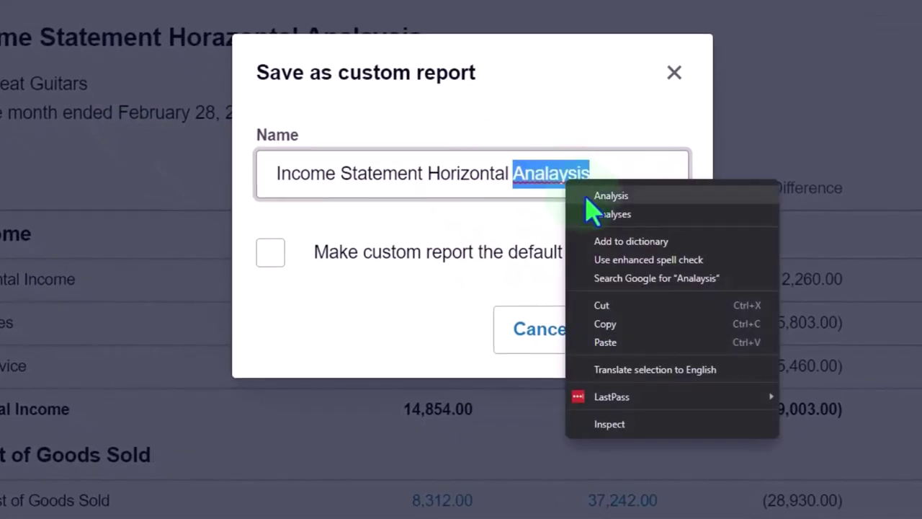
click(601, 196)
click(670, 333)
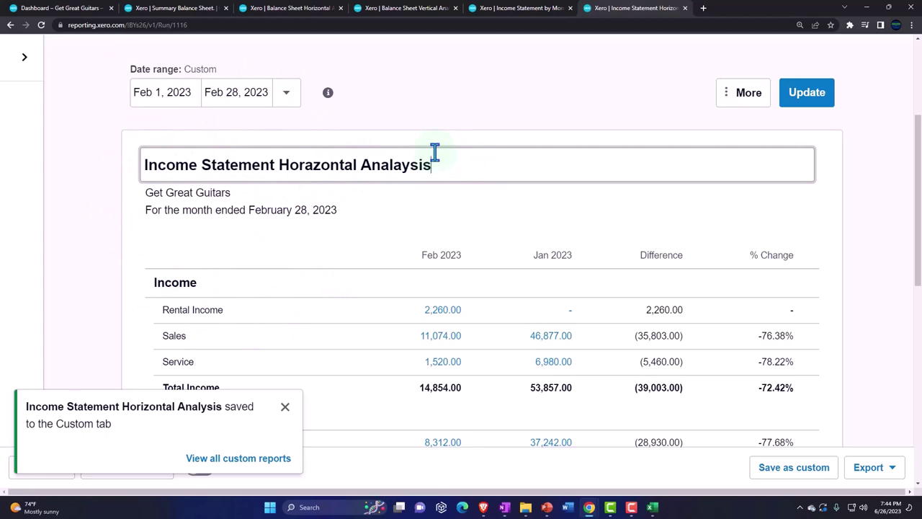
- Re-enter the report's title as Income Statement Horazontal Analaysis, replacing the whole heading
drag(457, 162, 10, 154)
text(Income Statement Horazontal Analaysis)
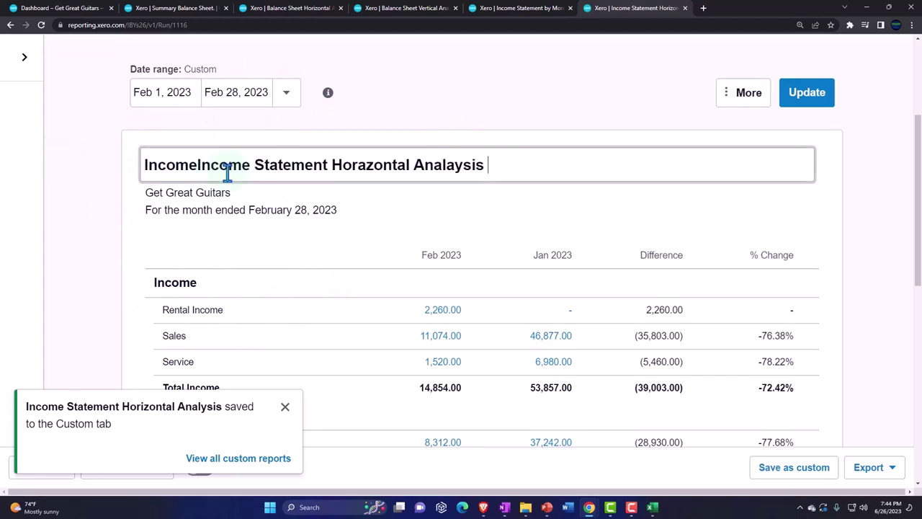
drag(487, 162, 67, 147)
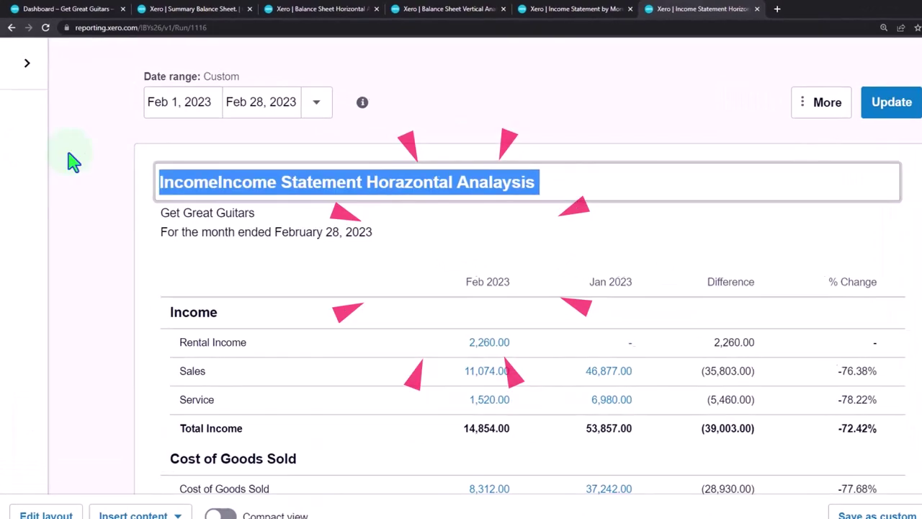
text(Income Statement Horazontal Analaysis)
key(Return)
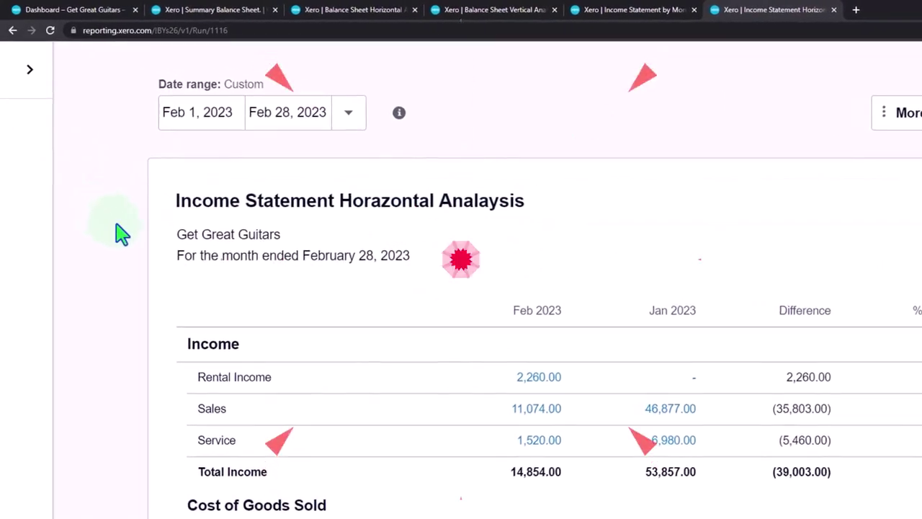
- Export the income statement horizontal analysis as a PDF
scroll(728, 313, down, 1)
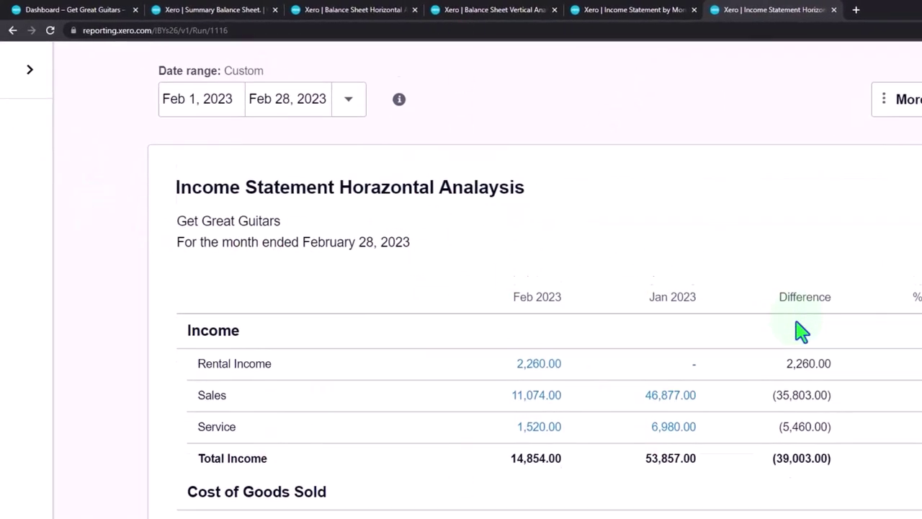
scroll(799, 328, down, 3)
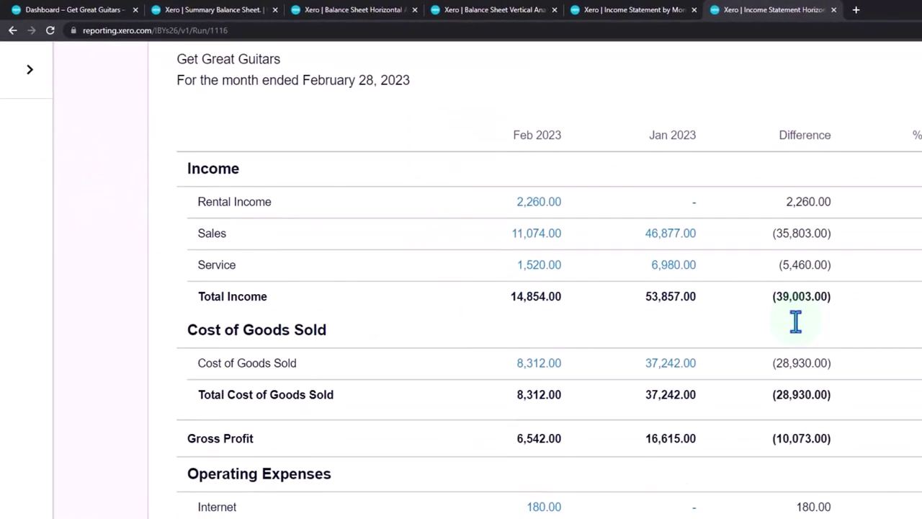
click(785, 364)
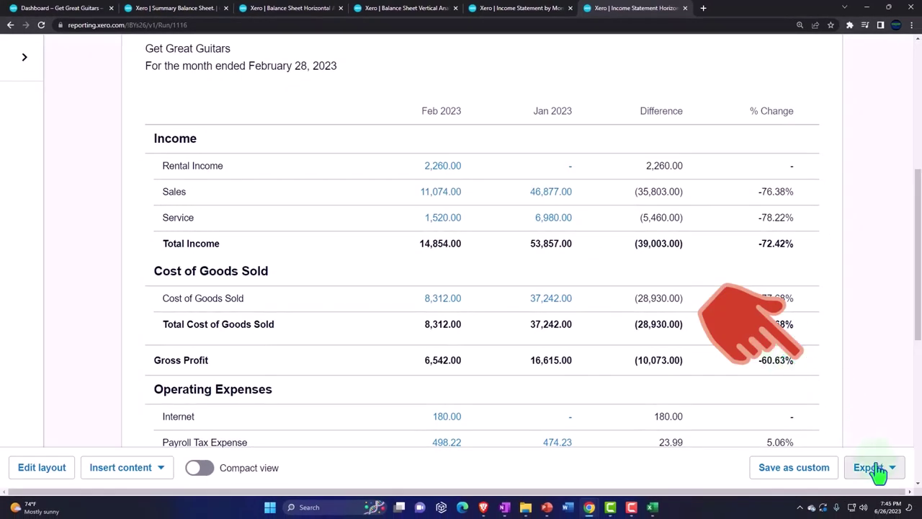
click(873, 468)
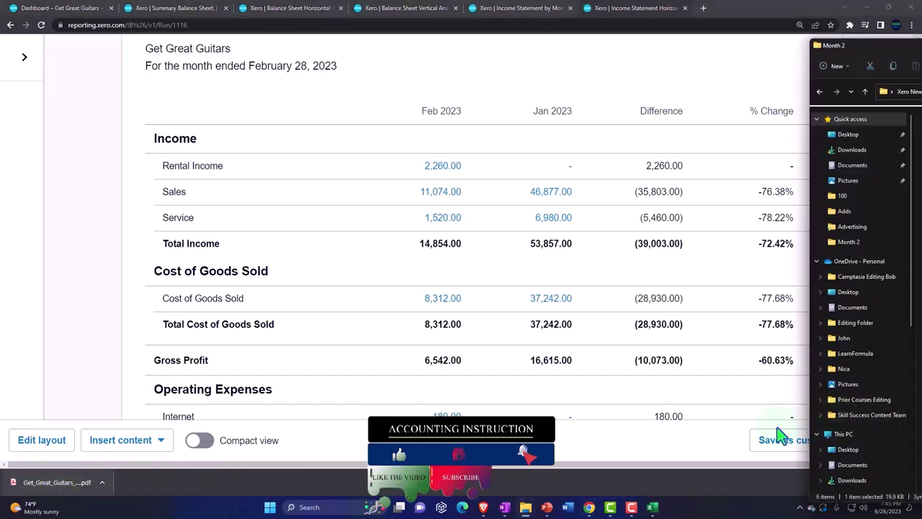
click(864, 477)
- Export the same report as an Excel file, open the download and enable editing in it
click(874, 439)
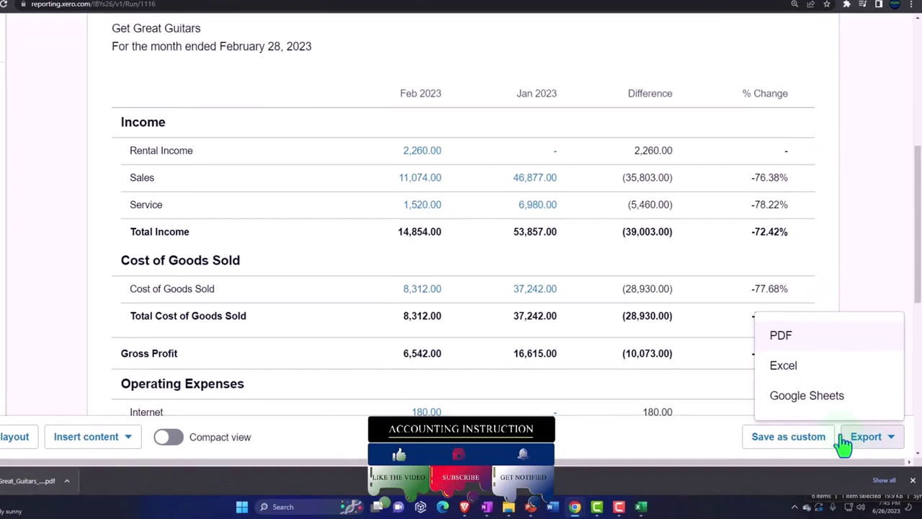
click(787, 368)
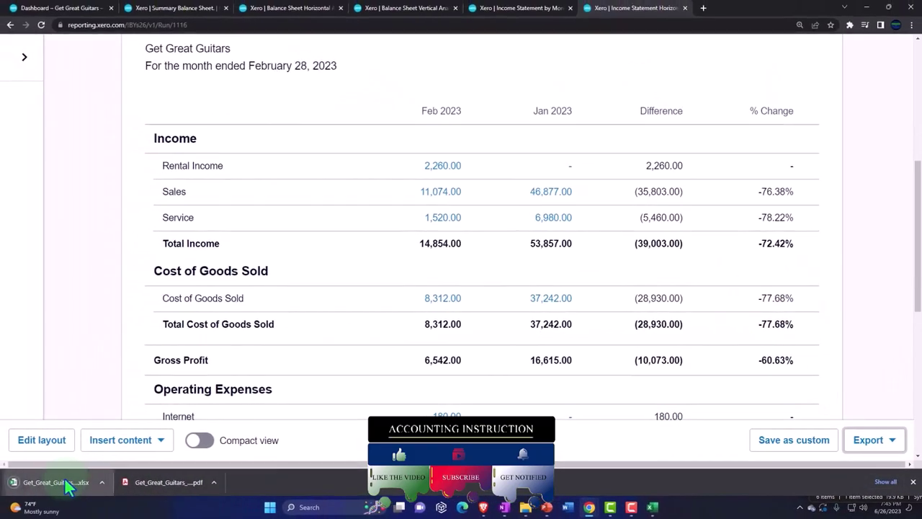
click(69, 487)
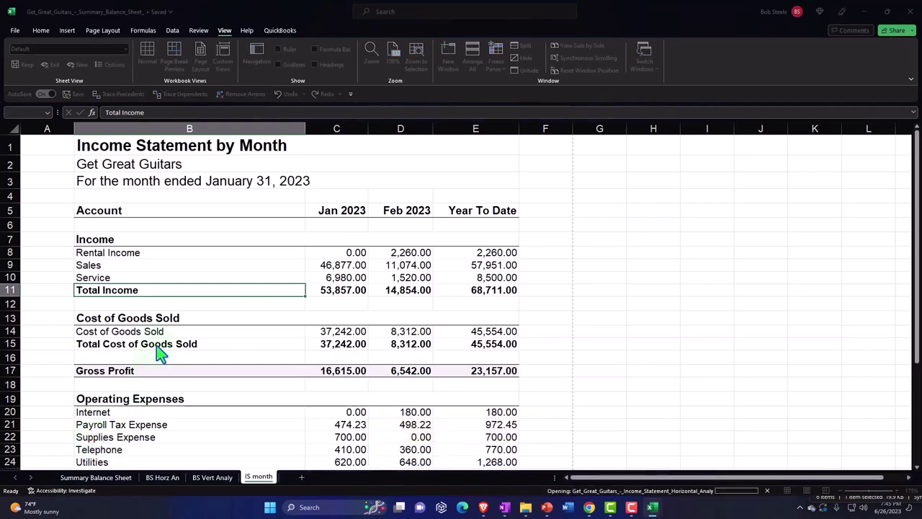
click(386, 62)
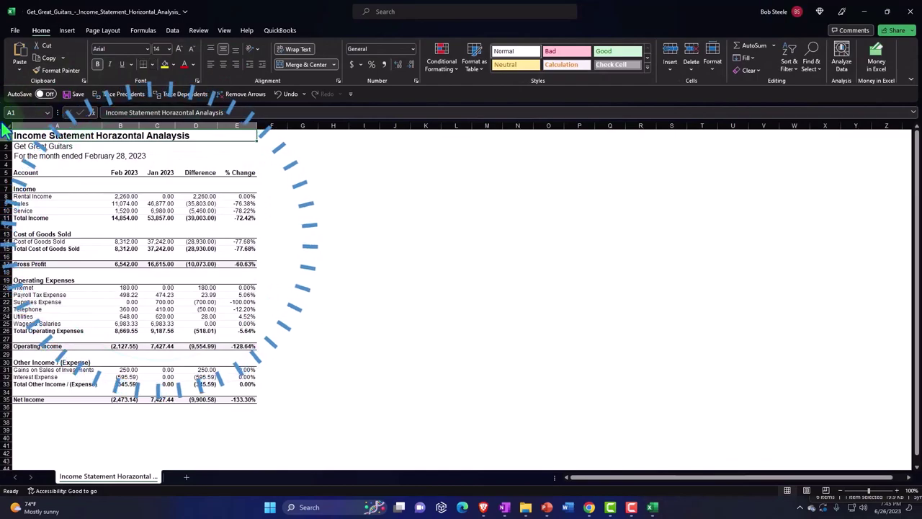
- Copy the entire exported sheet and add a new sheet named IS Hor An to the Summary Balance Sheet workbook
click(5, 126)
key(ctrl+c)
mouse_move(652, 507)
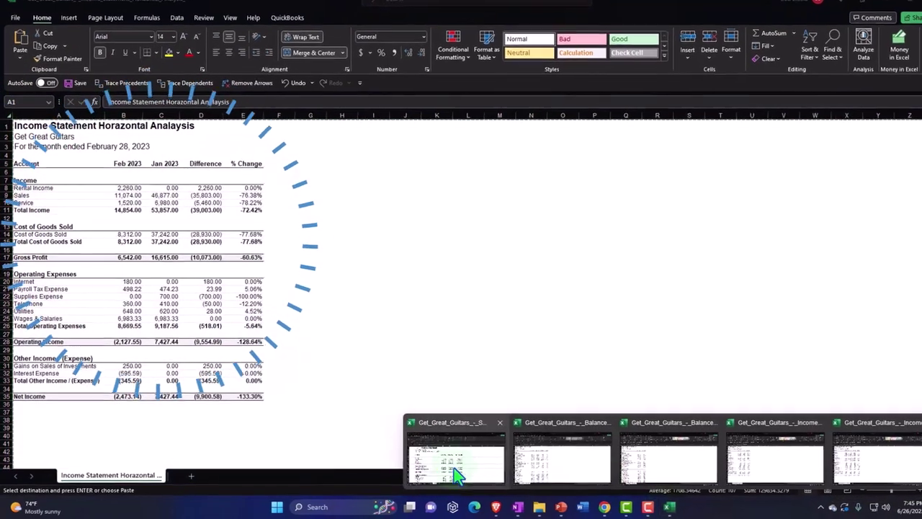
click(476, 468)
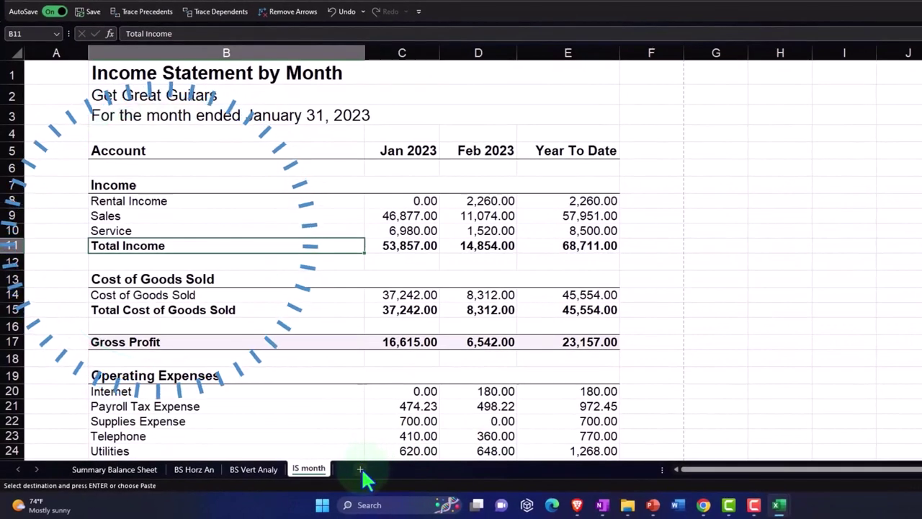
click(361, 468)
text(IS Hor An)
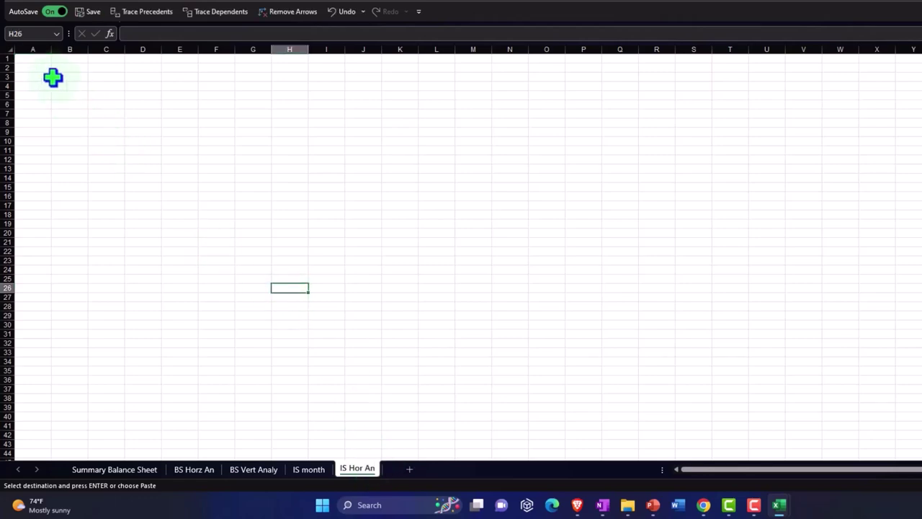
- Paste the copied income statement over the whole IS Hor An sheet
click(9, 52)
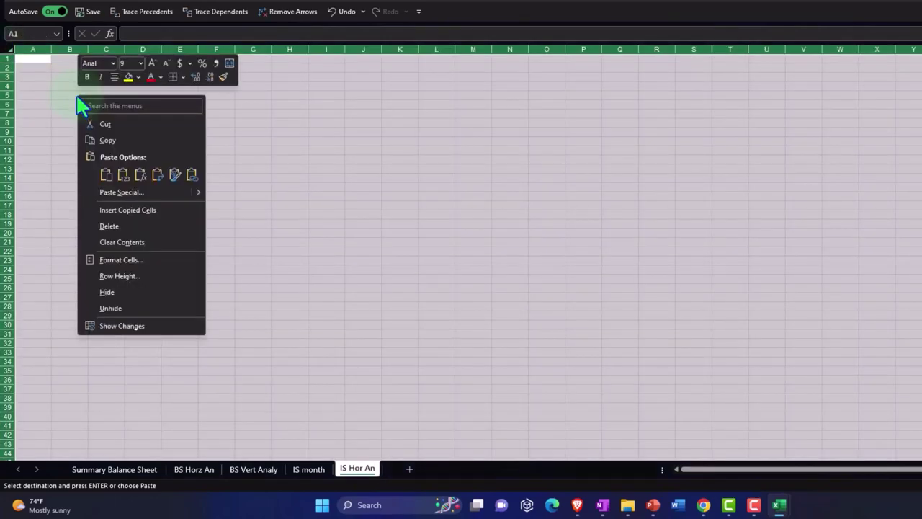
click(107, 173)
click(404, 277)
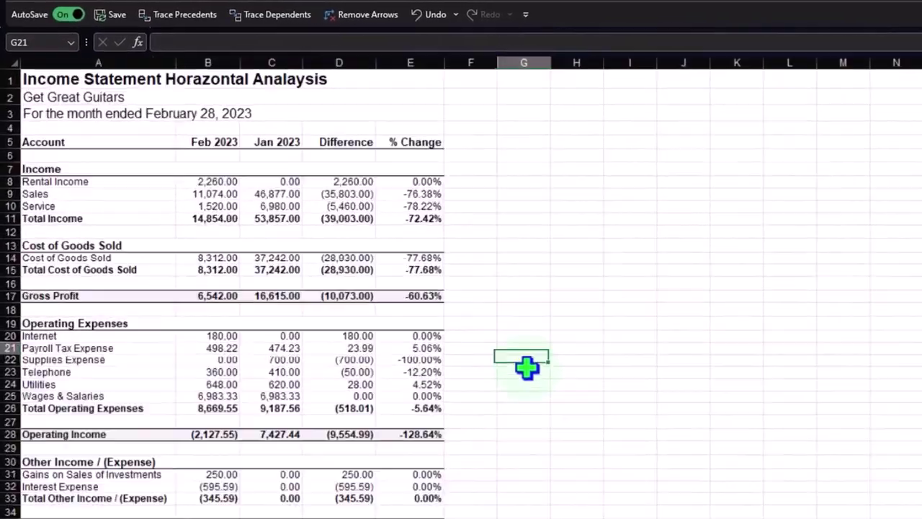
scroll(527, 367, up, 4)
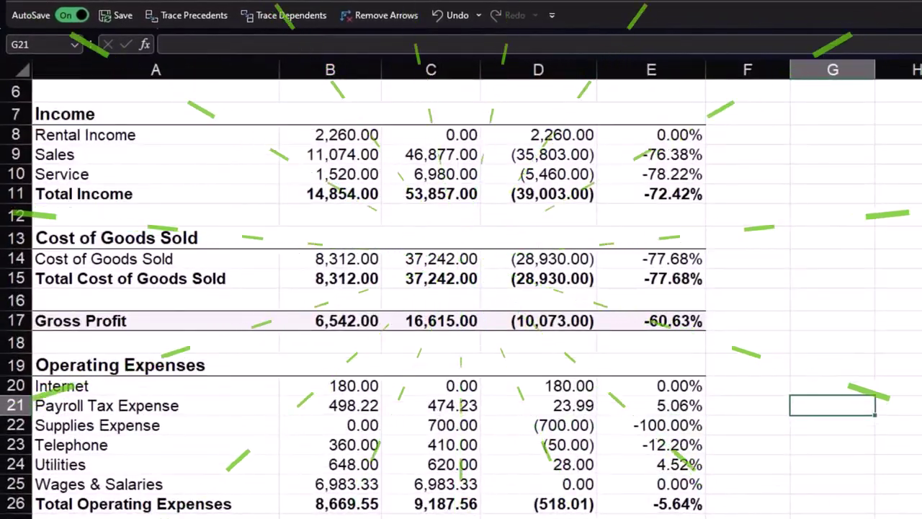
- Switch the IS Hor An sheet to Page Layout view and back to Normal view to show its page breaks
key(alt+w)
key(p)
key(alt+w)
key(l)
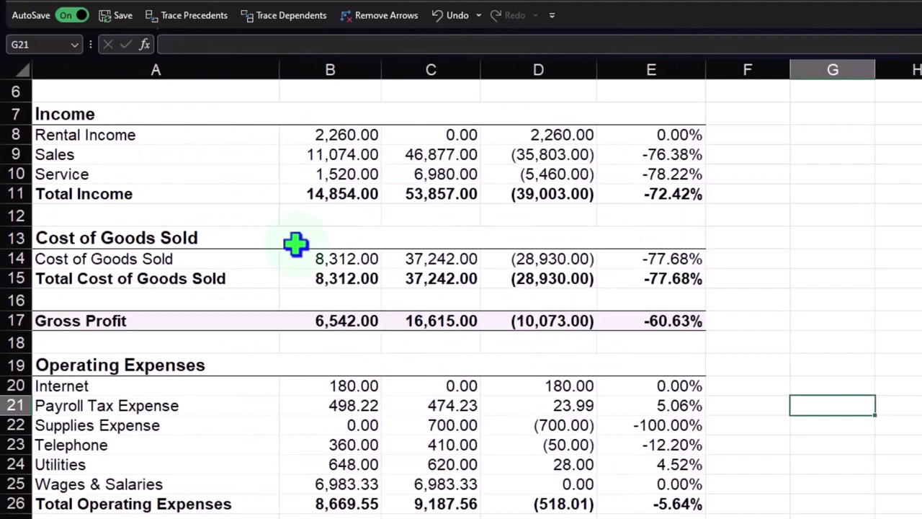
scroll(144, 202, up, 2)
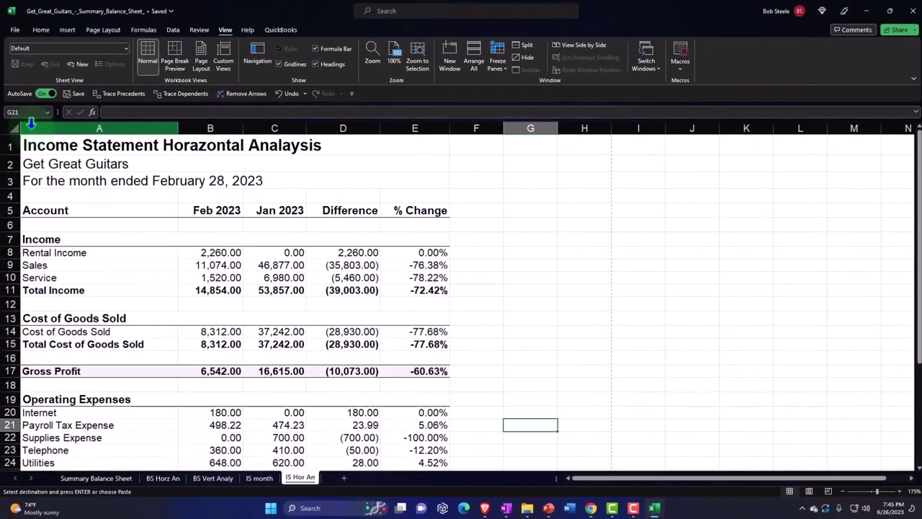
- Insert a blank column before the income statement and widen the account-name column B
click(31, 124)
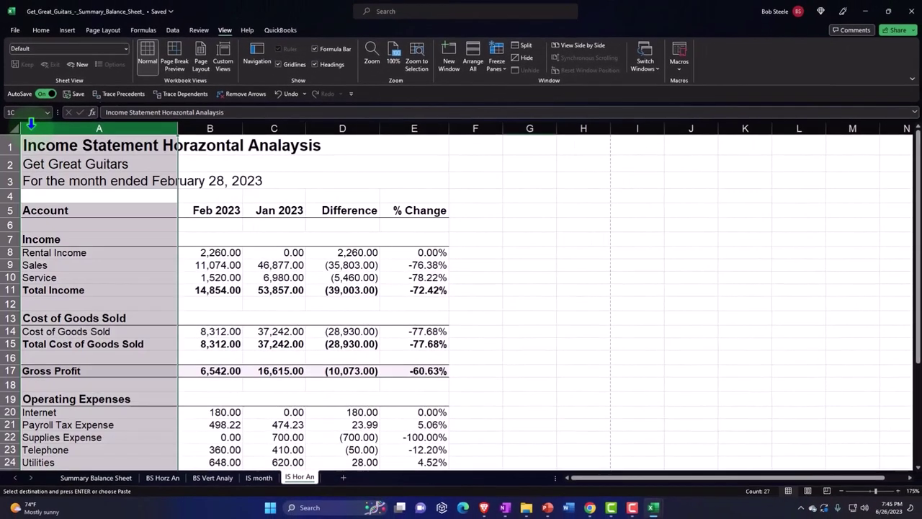
right_click(58, 266)
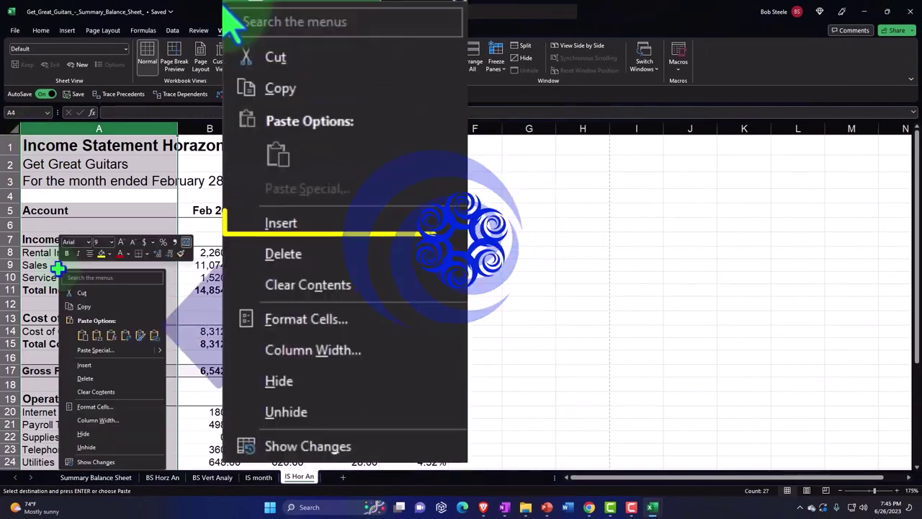
click(78, 369)
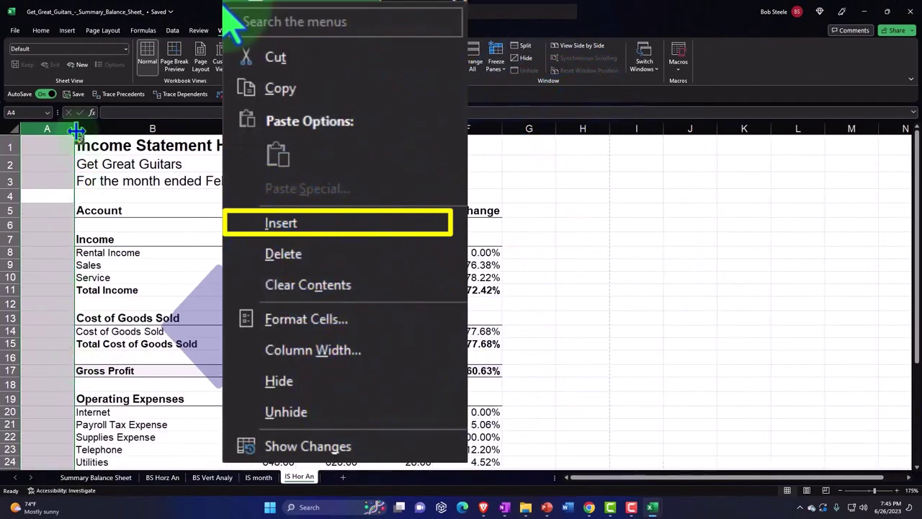
click(237, 224)
drag(230, 128, 257, 128)
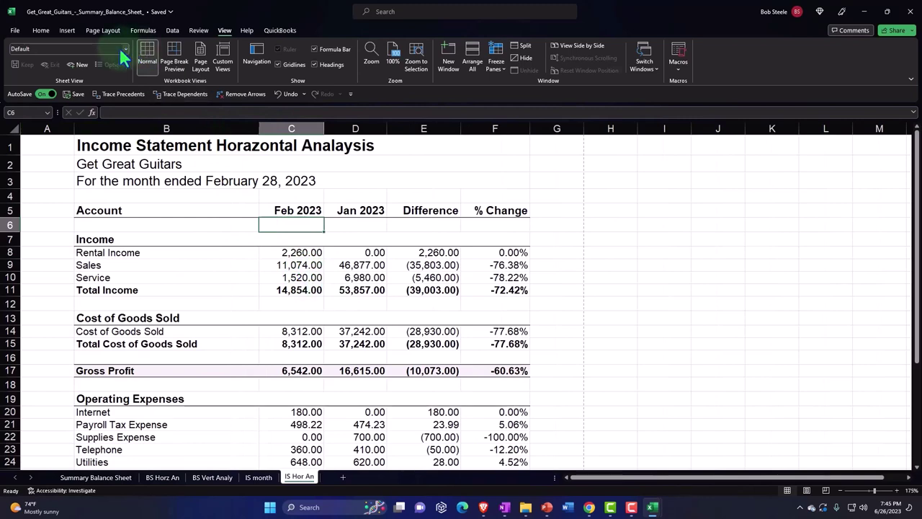
- Switch to the Xero income statement horizontal analysis in Chrome and duplicate its browser tab
click(588, 507)
click(627, 454)
scroll(335, 257, up, 3)
scroll(339, 242, up, 2)
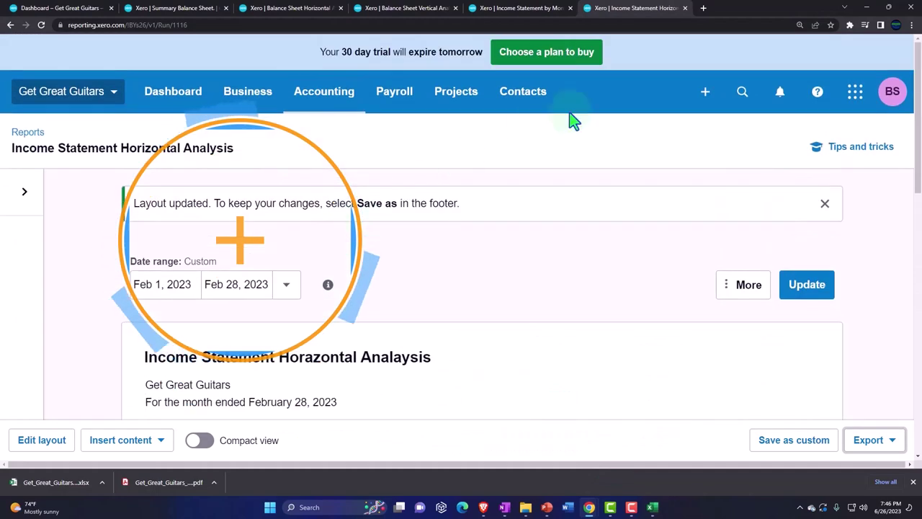
right_click(641, 13)
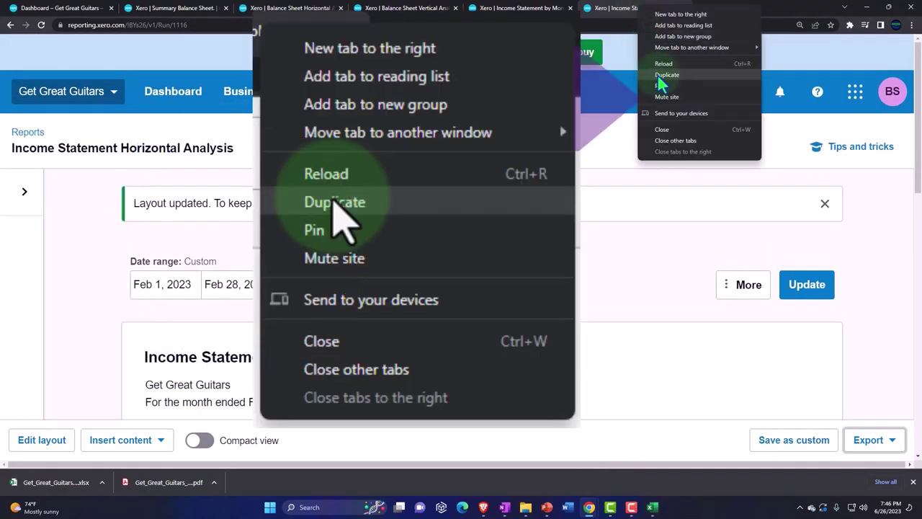
click(658, 78)
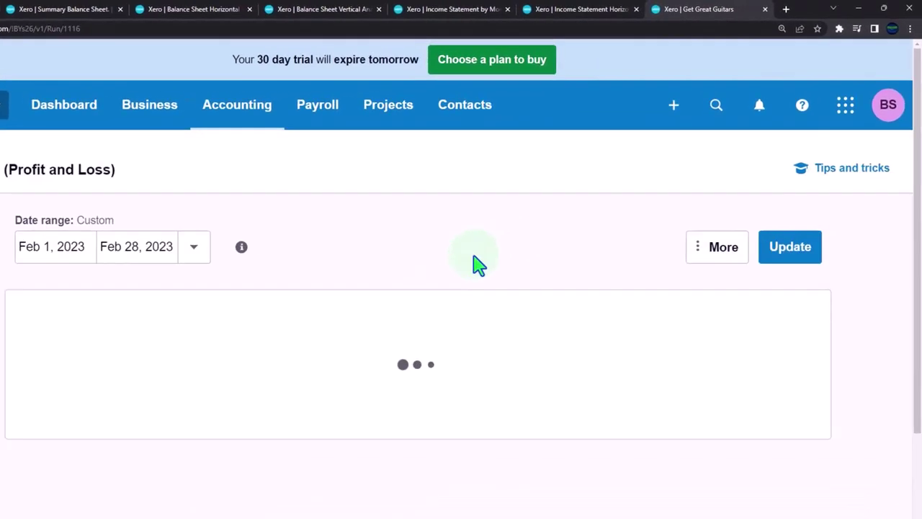
- Open the Income Statement (Profit and Loss) report from the accounting reports in the duplicated tab
click(167, 130)
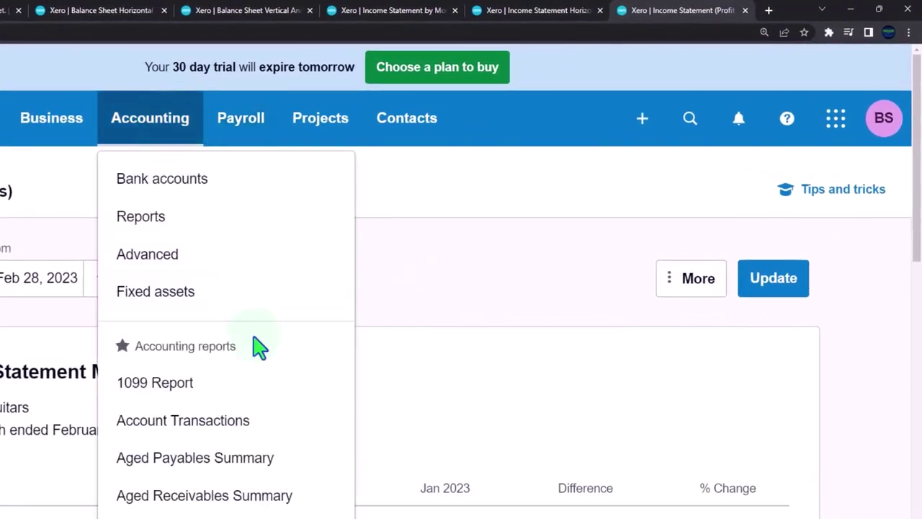
scroll(251, 345, down, 3)
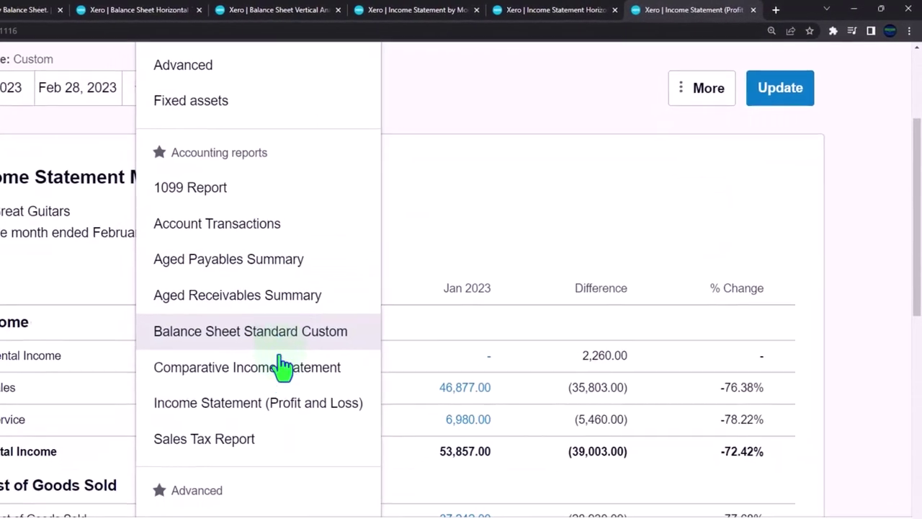
click(288, 403)
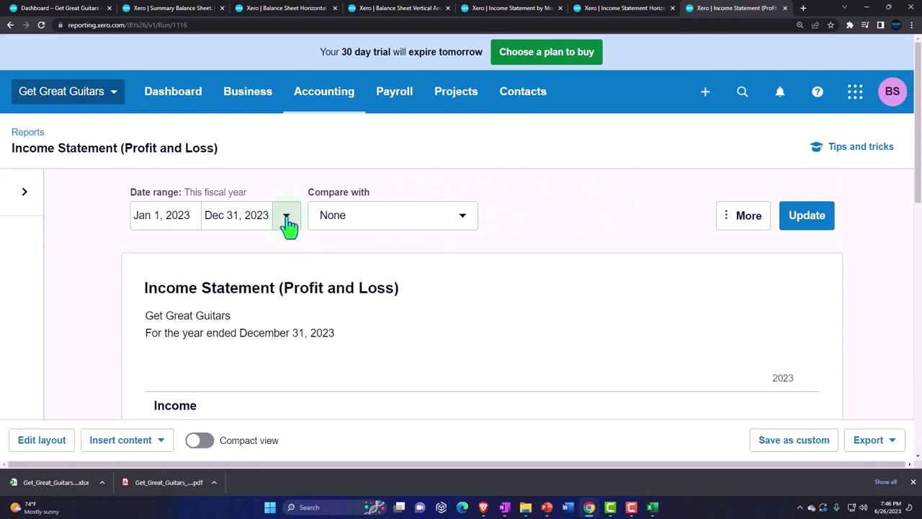
- Set a custom date range of Jan 1, 2023 to Feb 28, 2023 for the income statement
click(287, 222)
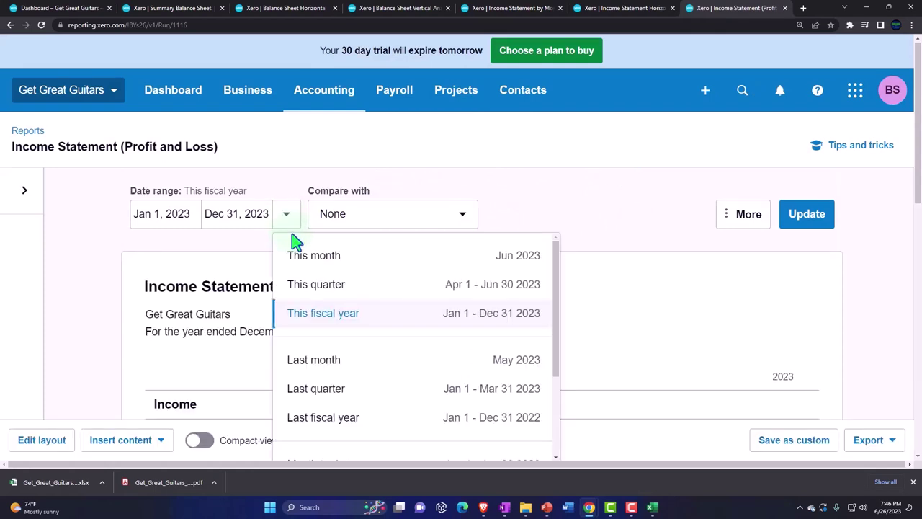
scroll(313, 309, down, 3)
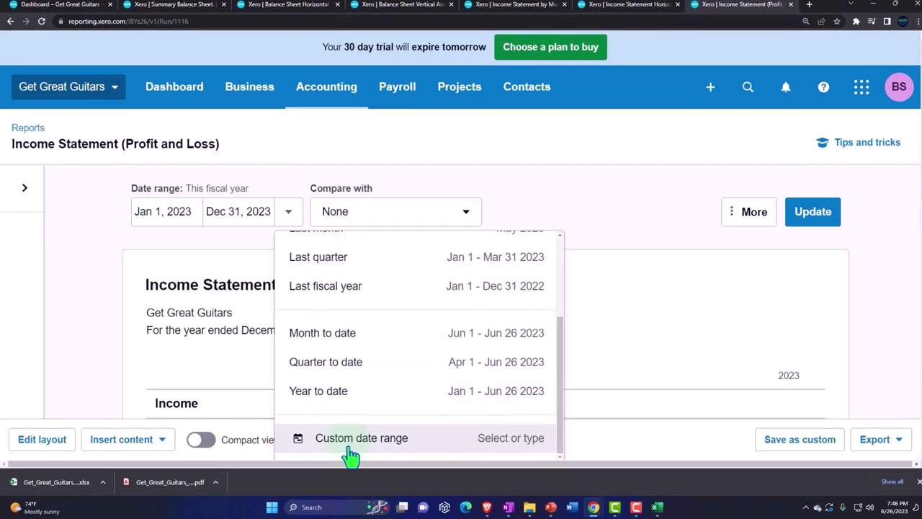
click(346, 441)
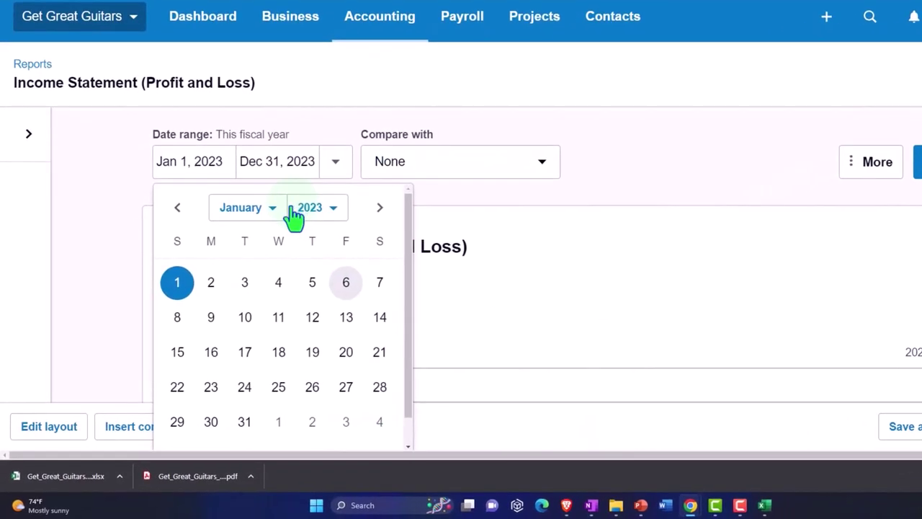
click(278, 213)
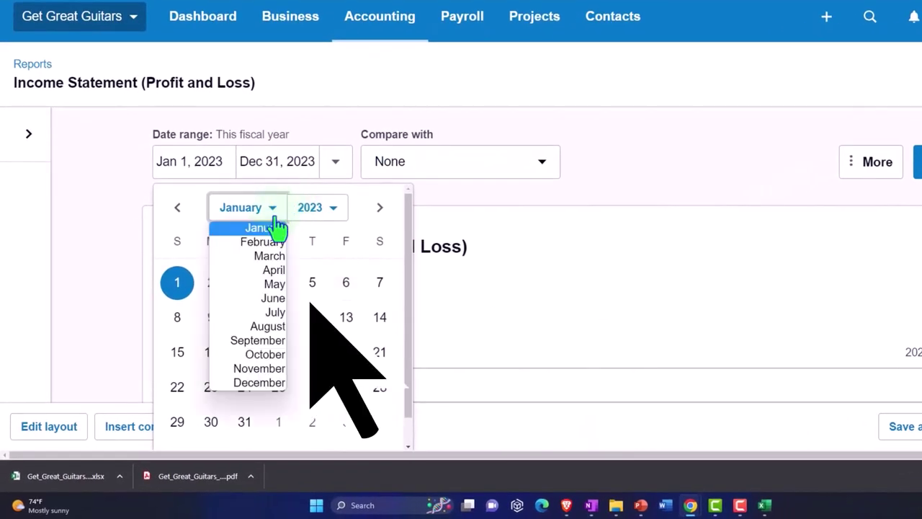
click(273, 230)
click(180, 288)
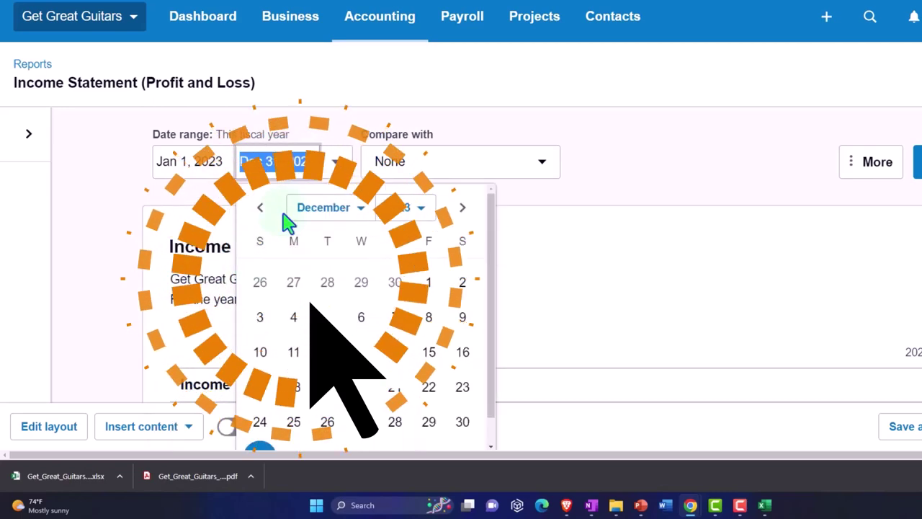
click(331, 207)
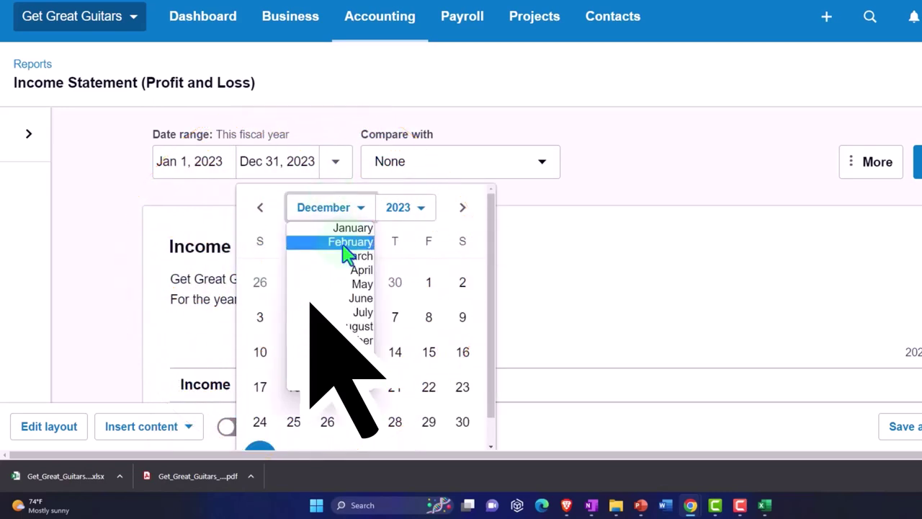
click(346, 244)
scroll(346, 338, down, 1)
click(325, 399)
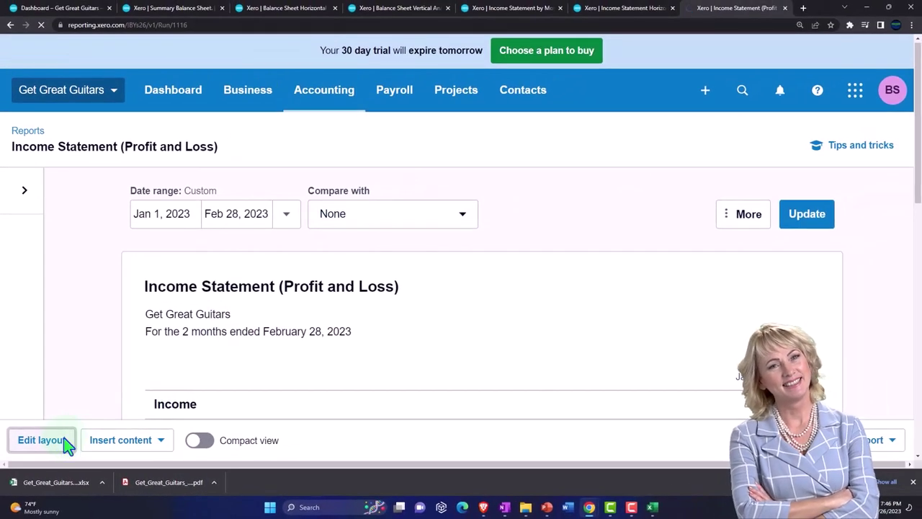
- Edit the report layout to add a percentage column showing 1 Jan - 28 Feb 2023 as a percentage of Income
click(65, 439)
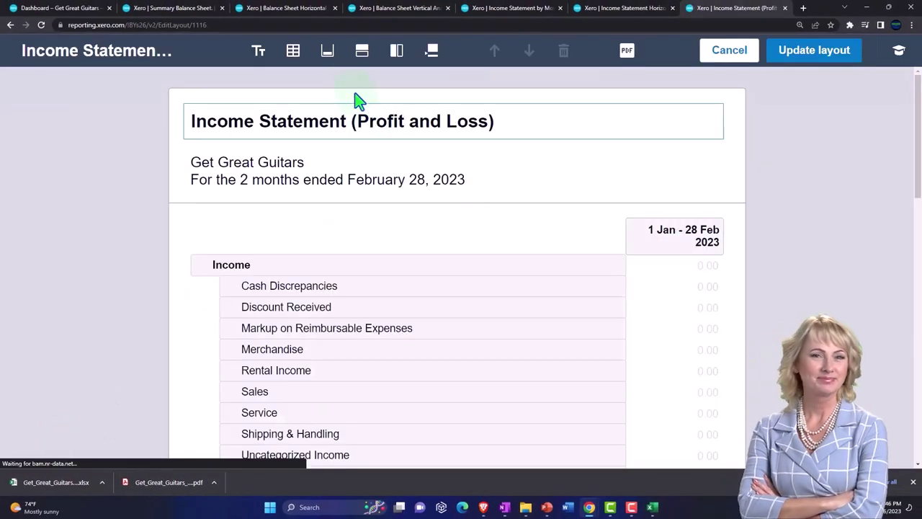
click(396, 54)
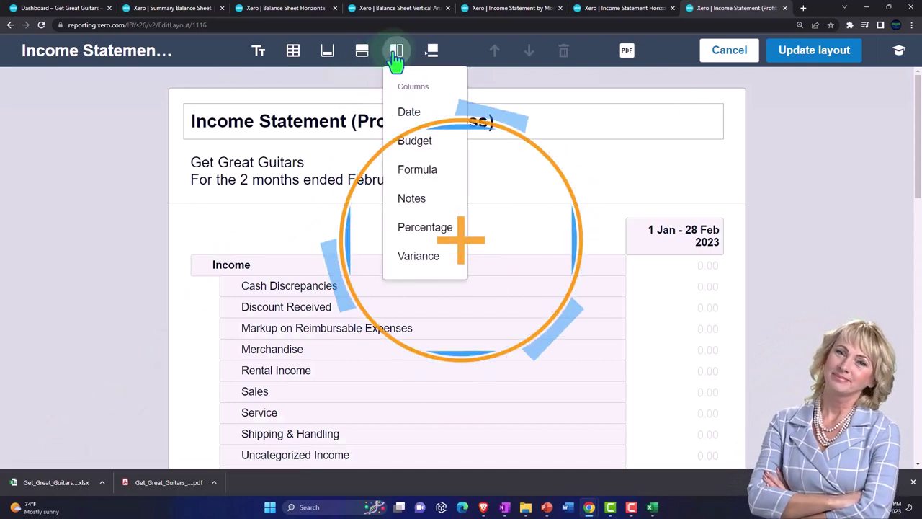
click(418, 230)
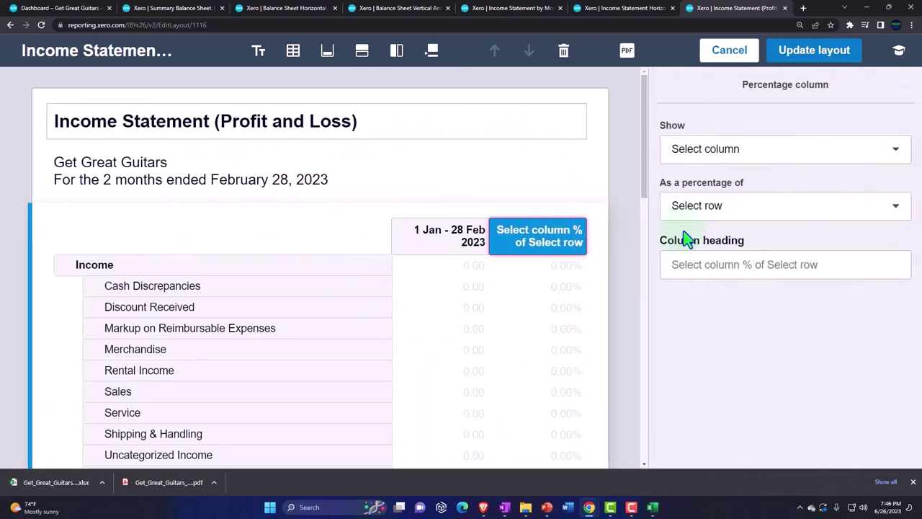
click(742, 155)
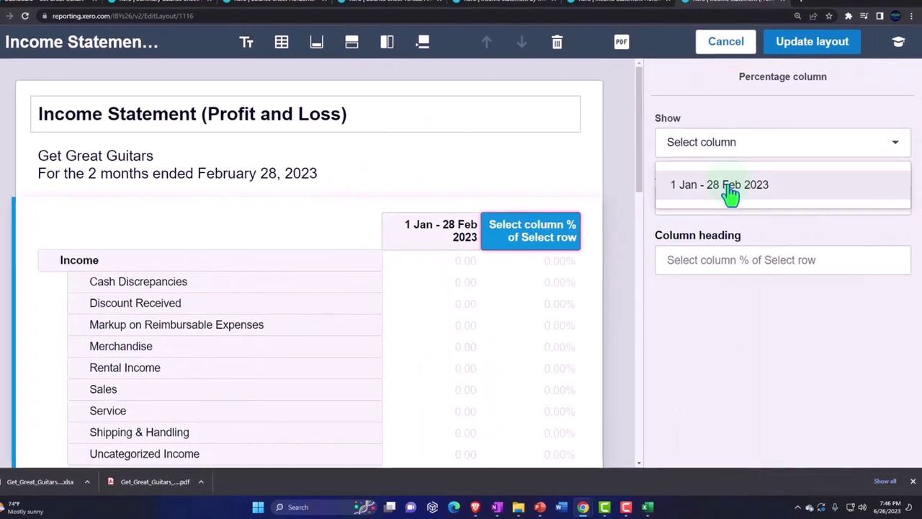
click(727, 189)
click(726, 209)
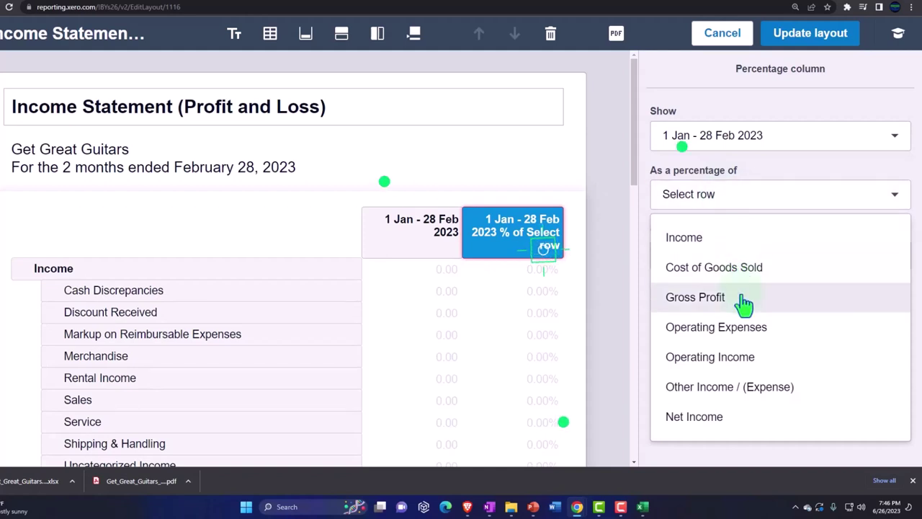
click(723, 240)
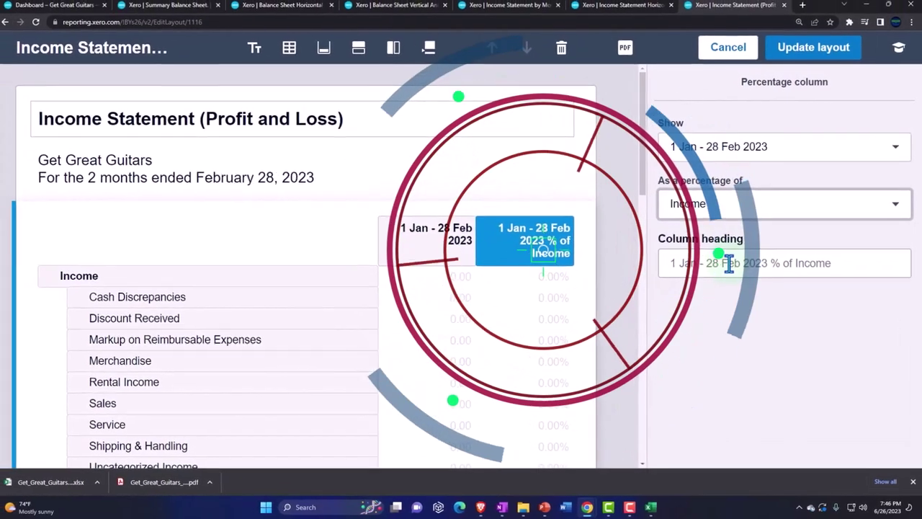
click(730, 264)
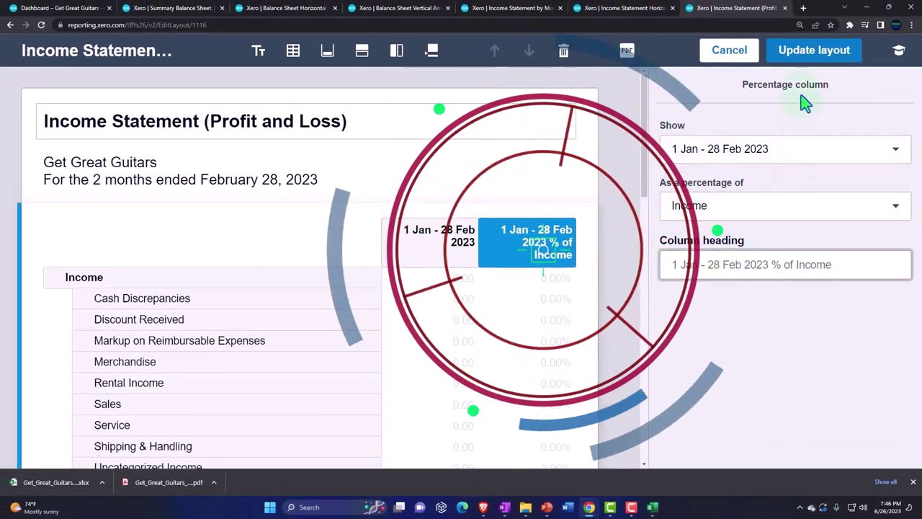
- Change the report title to Income Statement Vertical Analysis, correcting the spelling of Analysis
click(360, 123)
key(BackSpace)
key(BackSpace)
key(BackSpace)
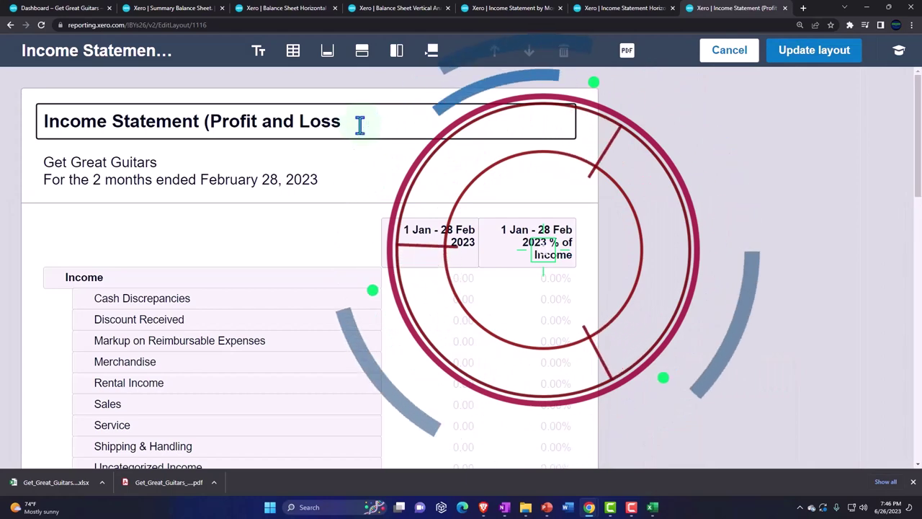
key(BackSpace)
key(BackSpace)
key(BackSpace)
key(BackSpace)
key(BackSpace)
key(BackSpace)
key(BackSpace)
key(BackSpace)
key(BackSpace)
key(BackSpace)
key(BackSpace)
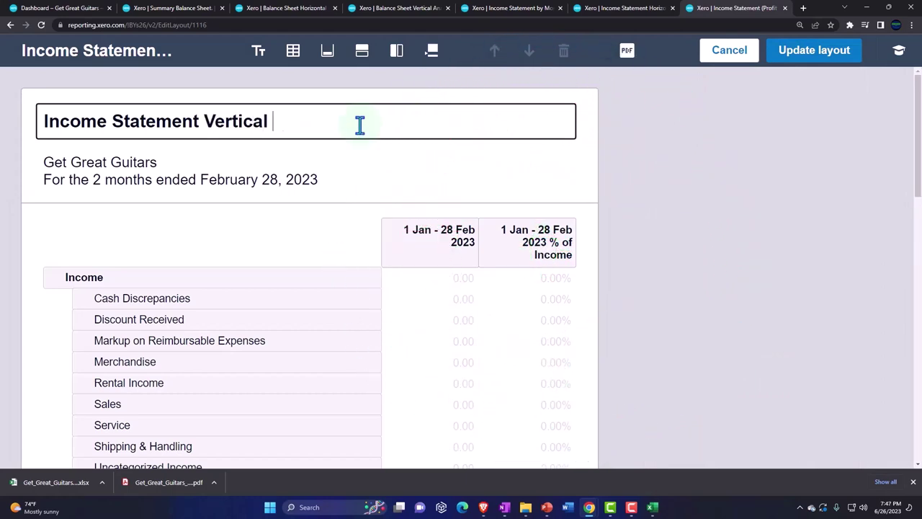
text(Verticassss)
key(BackSpace)
key(BackSpace)
key(BackSpace)
key(BackSpace)
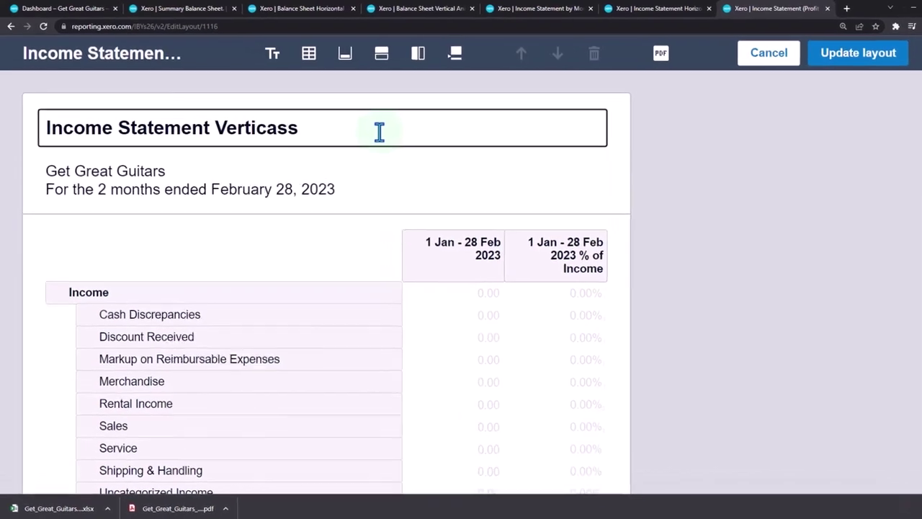
text(l;)
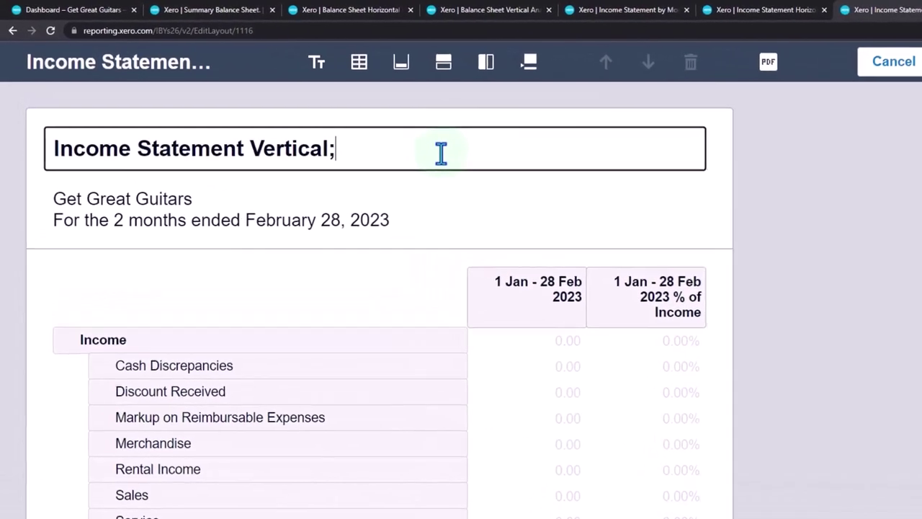
key(BackSpace)
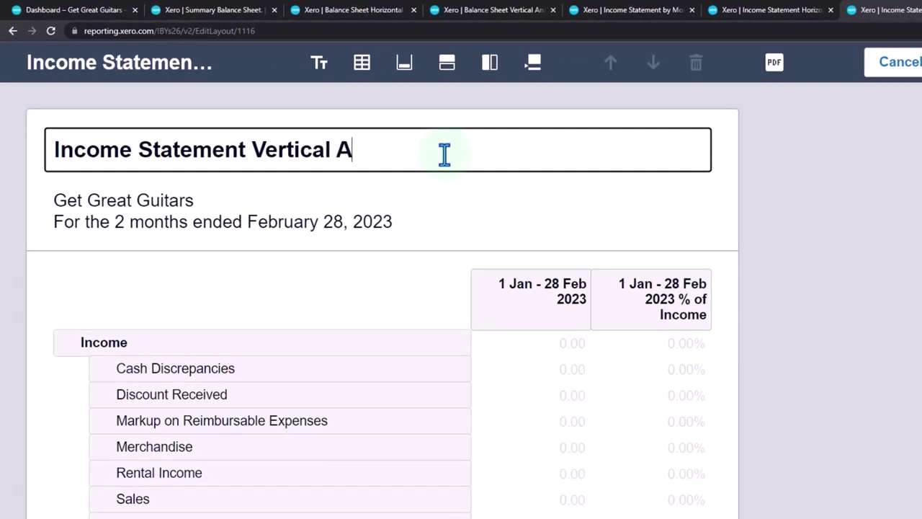
text(Analaysis)
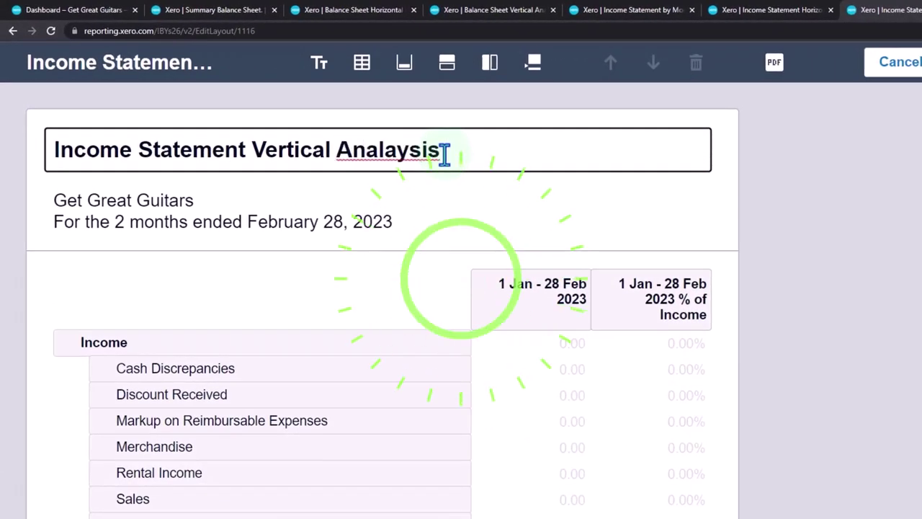
right_click(418, 154)
click(432, 157)
- Copy the full report title and apply the layout changes to the report
drag(435, 149, 8, 103)
key(ctrl+c)
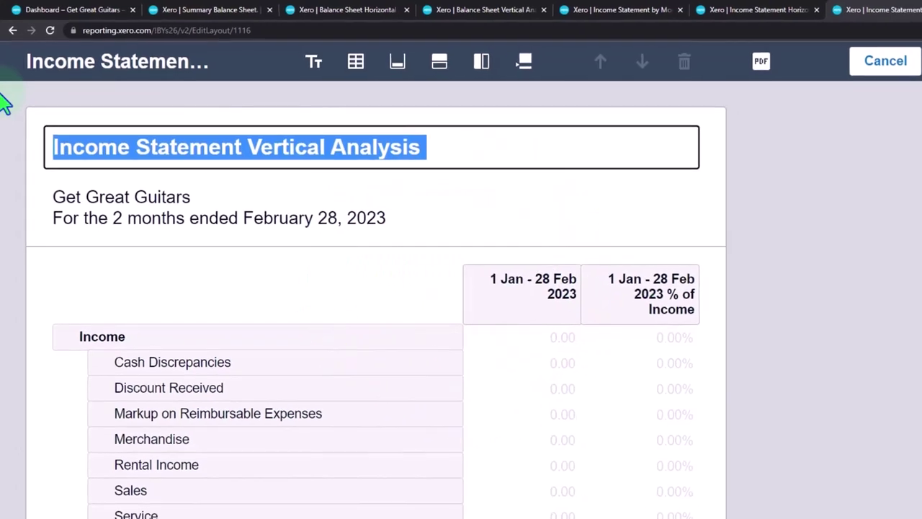
click(803, 50)
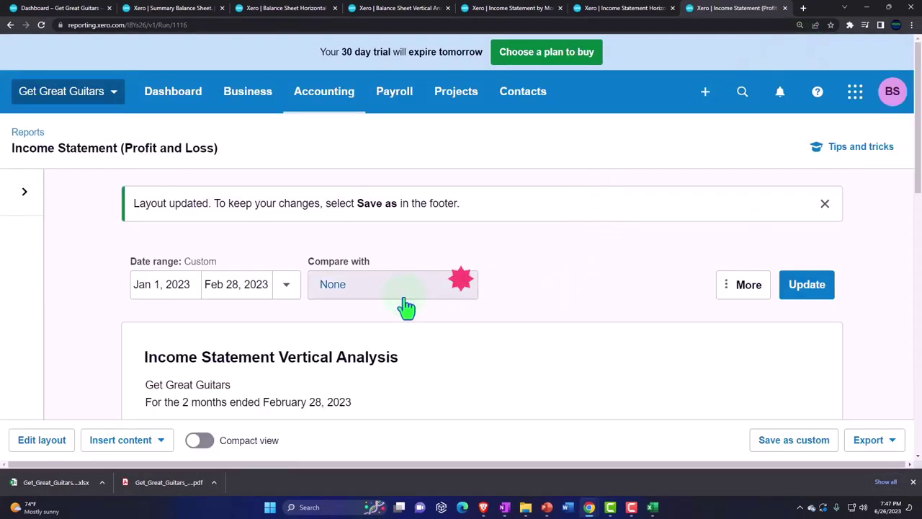
- Save the report as a custom report named Income Statement Vertical Analysis, using the copied title
scroll(405, 306, down, 2)
scroll(406, 307, down, 2)
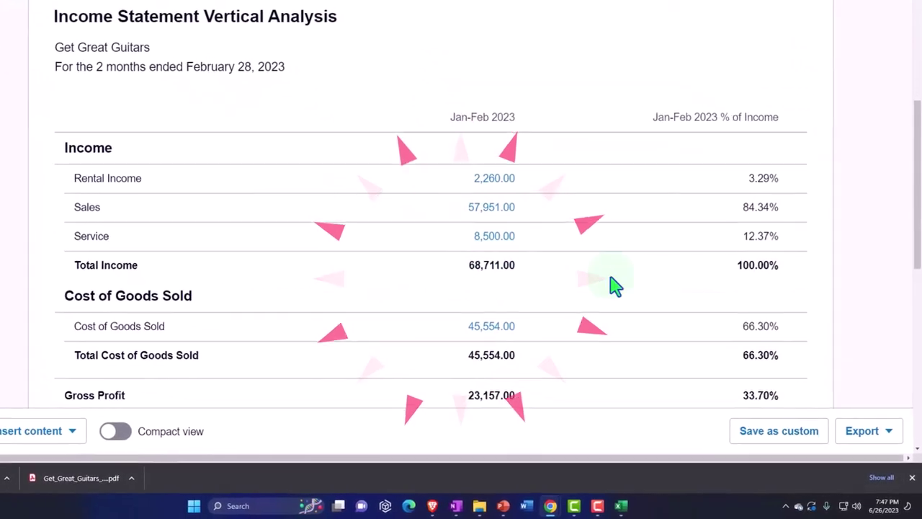
scroll(729, 245, up, 3)
scroll(728, 245, down, 5)
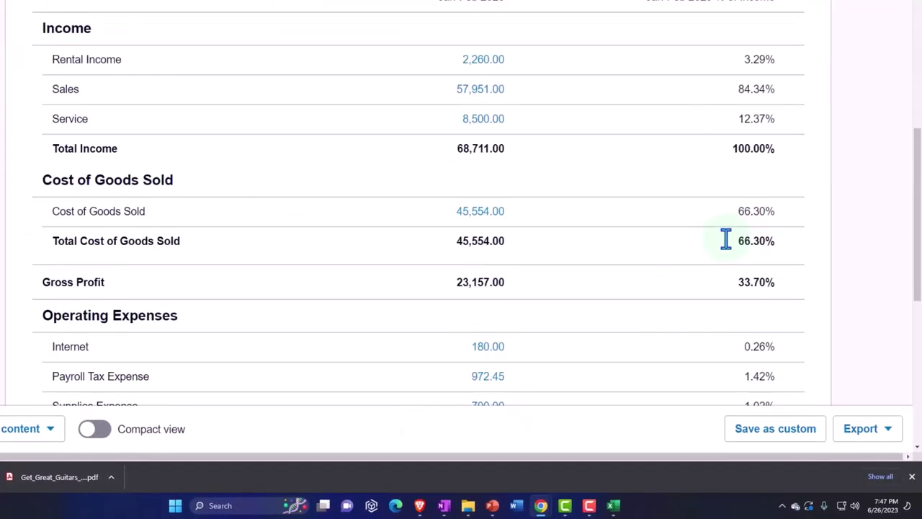
click(801, 432)
drag(453, 192, 192, 175)
key(ctrl+v)
click(514, 299)
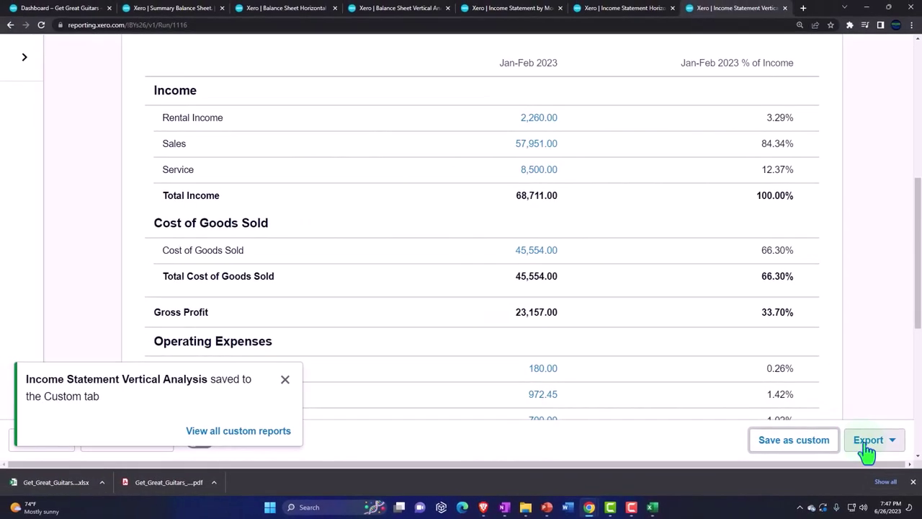
- Export the vertical analysis income statement as a PDF and as an Excel file
click(867, 441)
click(806, 364)
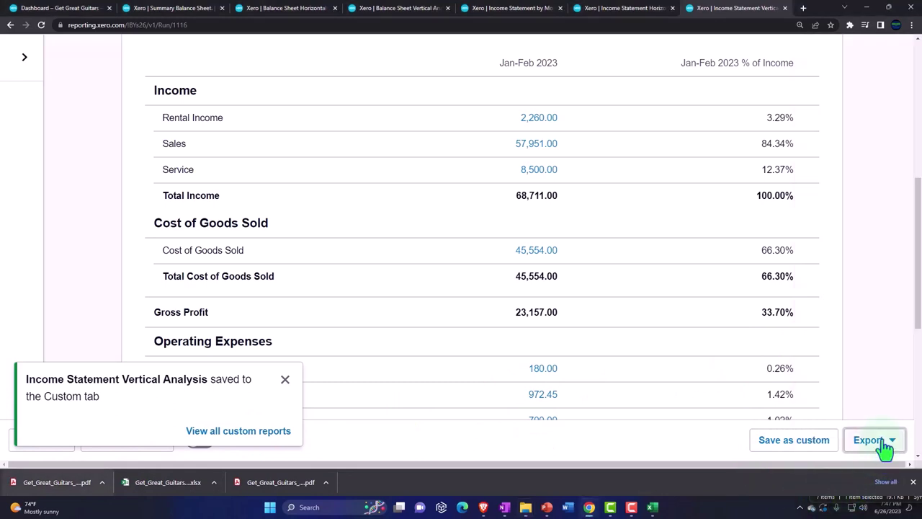
click(883, 444)
click(830, 390)
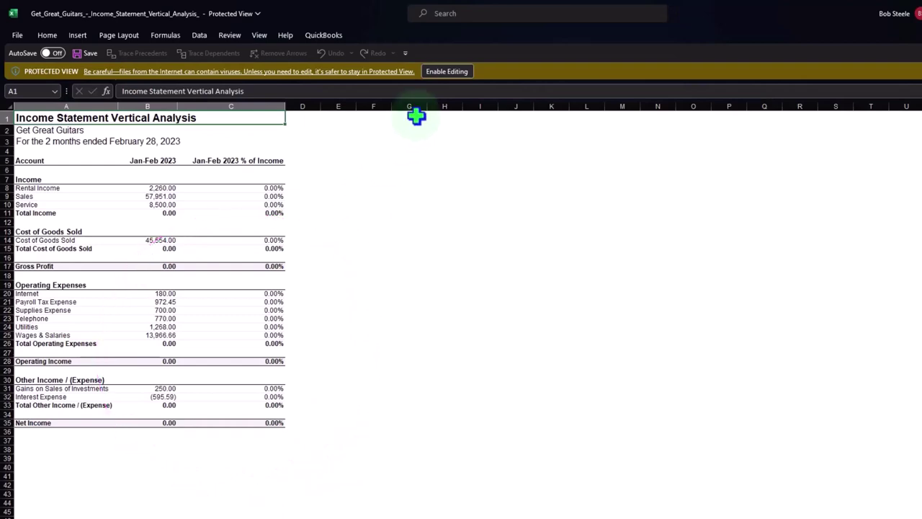
- Enable editing in the exported Income Statement Vertical Analysis workbook and copy its entire worksheet
click(440, 73)
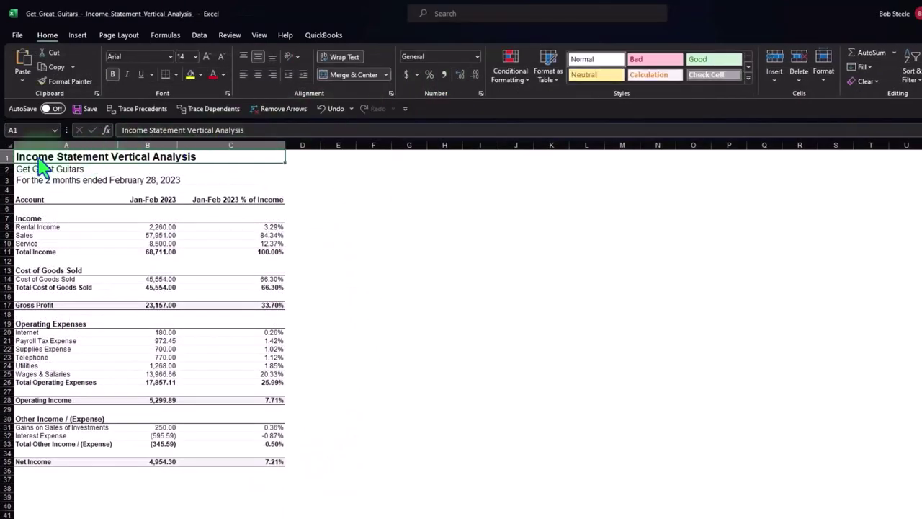
click(6, 146)
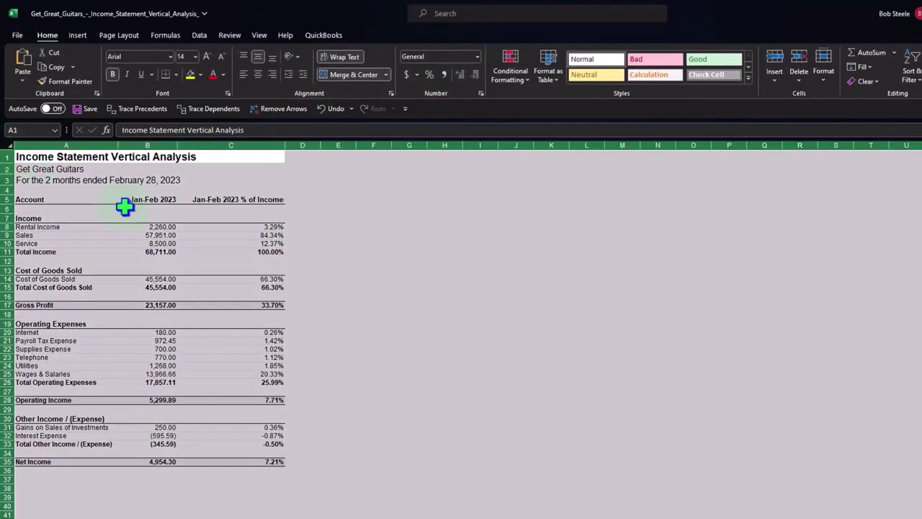
right_click(125, 206)
click(143, 247)
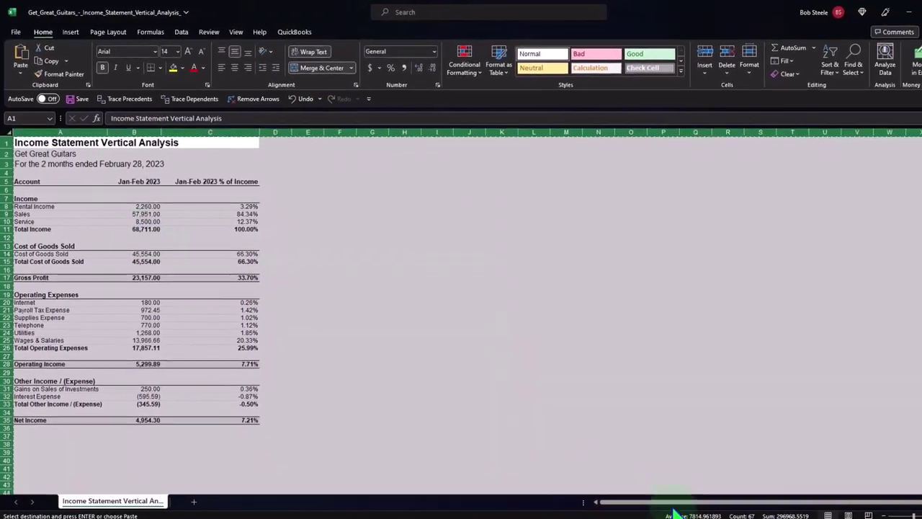
- Switch to the Get_Great_Guitars Summary_Balance_Sheet workbook and add a new worksheet named IS Virt An at the end
mouse_move(651, 507)
click(353, 467)
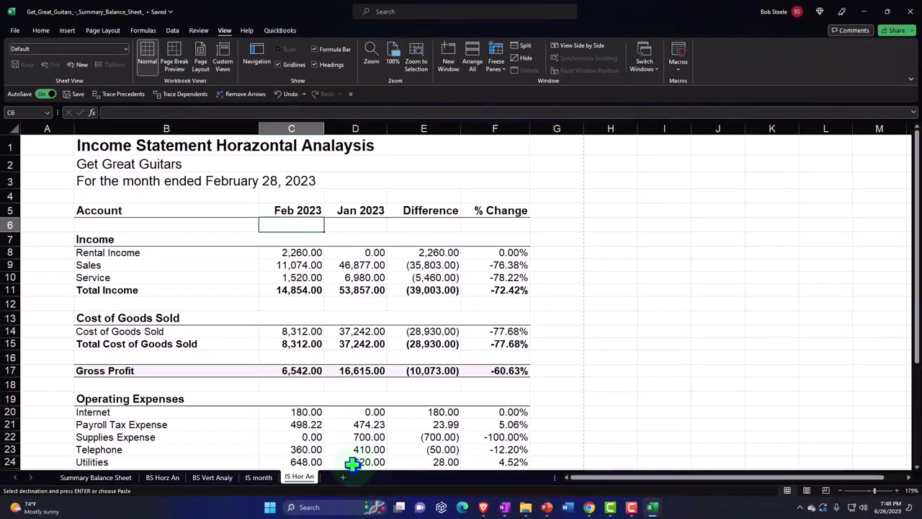
click(343, 478)
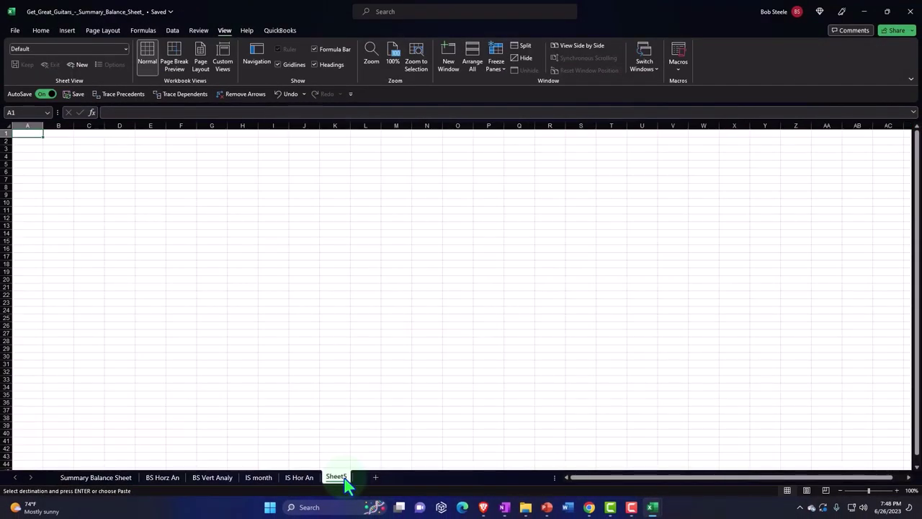
double_click(337, 476)
text(IS Ver)
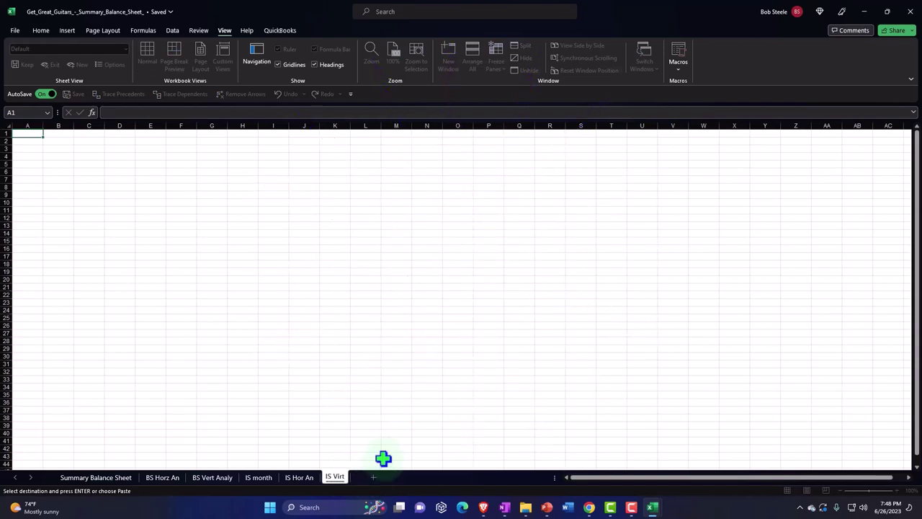
click(367, 419)
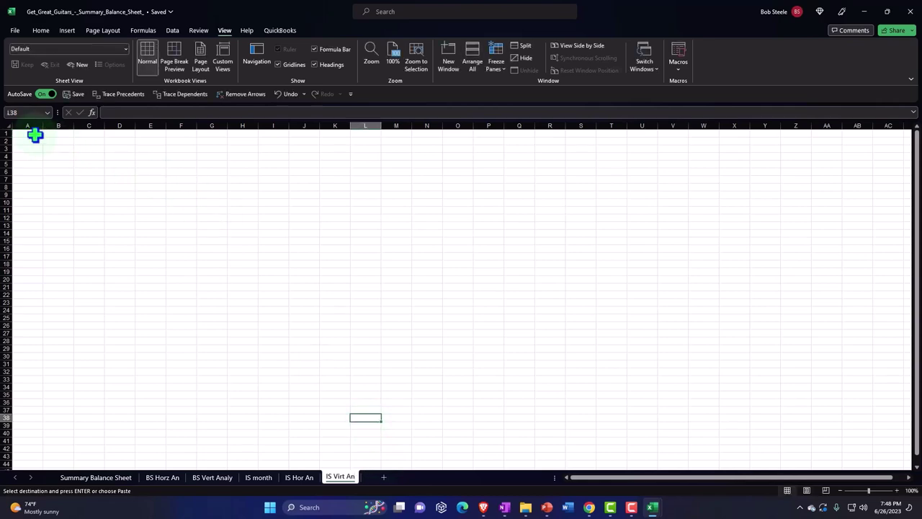
- Paste the copied report over the whole IS Virt An sheet and show its page breaks in Normal view
click(9, 127)
right_click(50, 160)
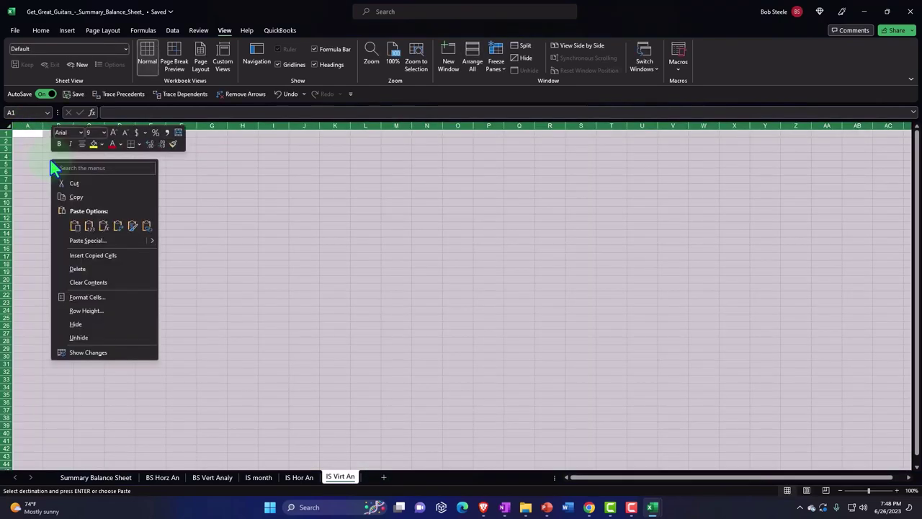
click(64, 224)
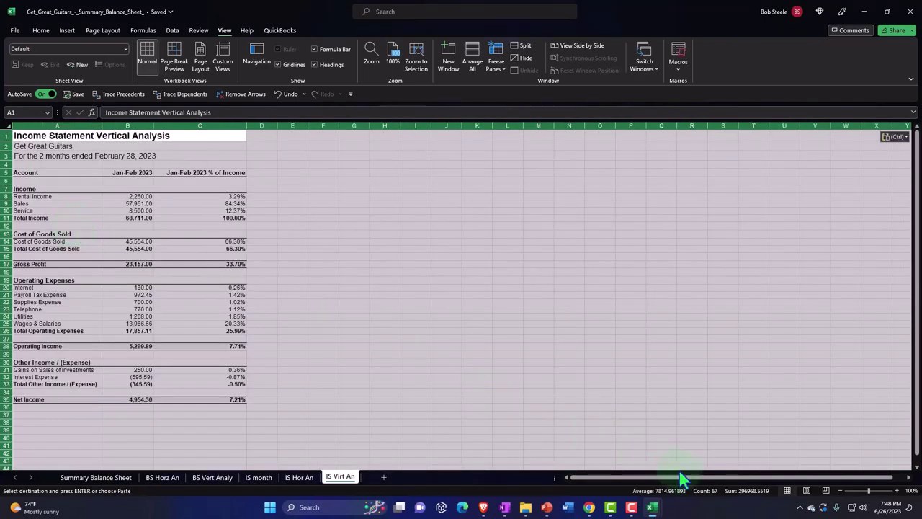
click(806, 490)
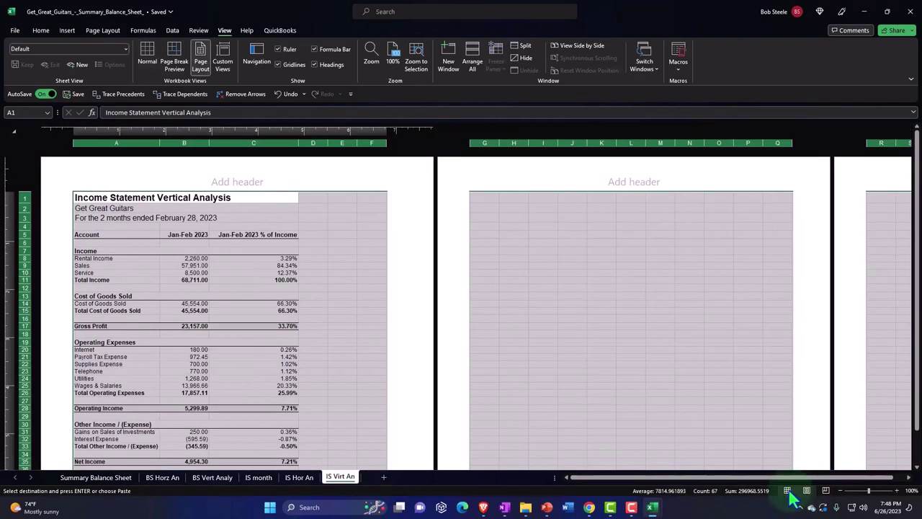
click(787, 490)
click(428, 310)
scroll(407, 317, up, 5)
scroll(155, 319, up, 2)
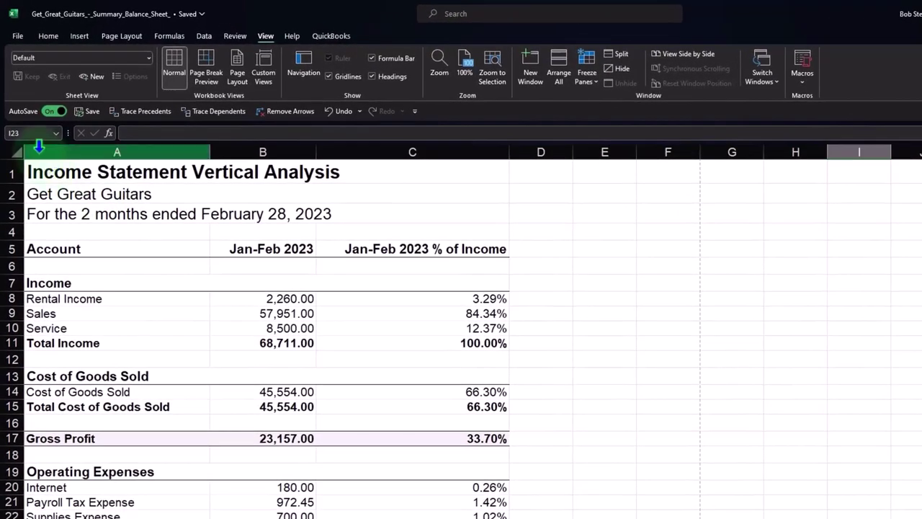
- Insert a blank column before the report, widen the account name column, and save the workbook
click(38, 147)
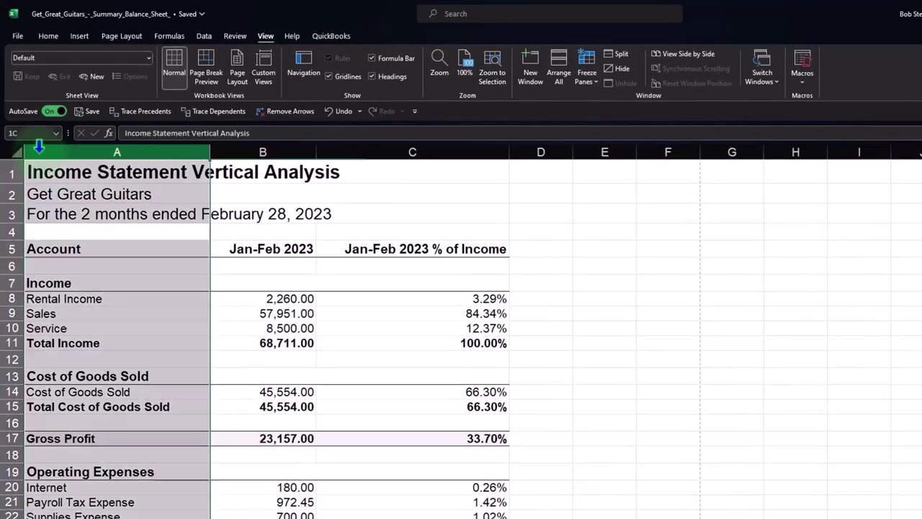
right_click(91, 347)
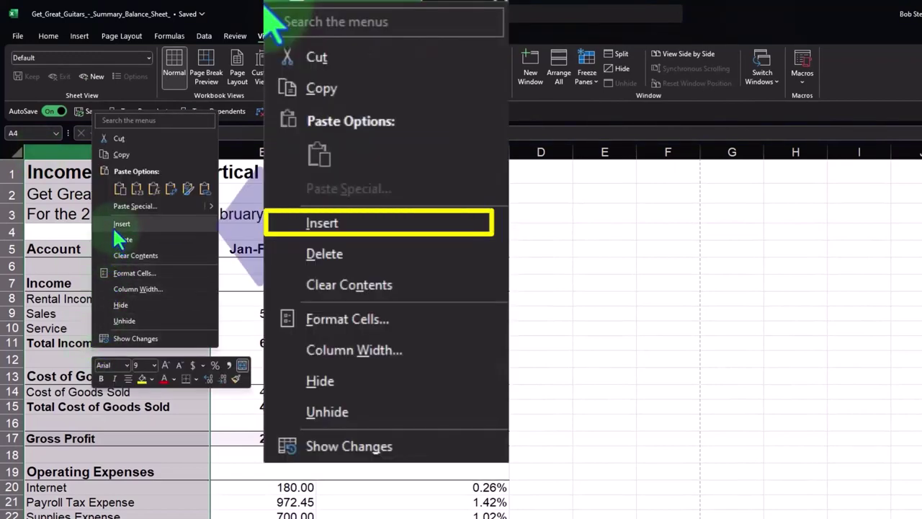
click(113, 226)
click(210, 315)
drag(276, 154, 322, 157)
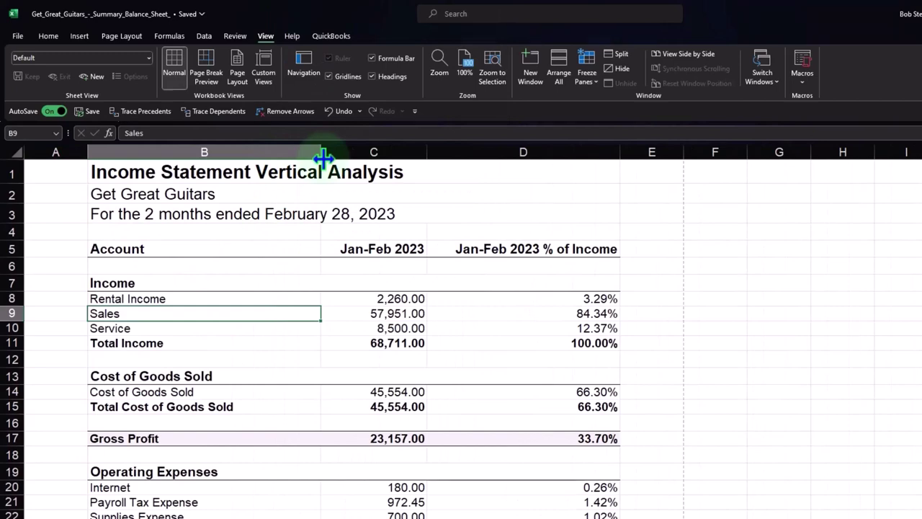
click(93, 112)
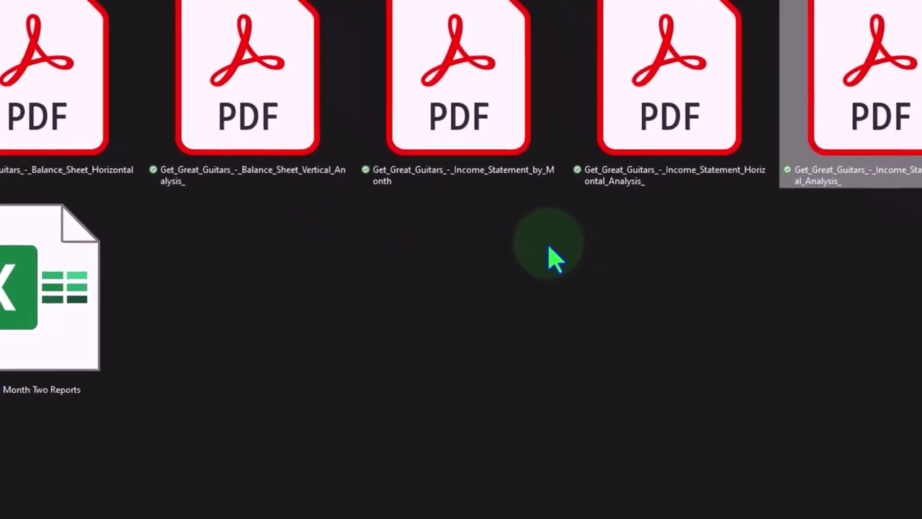
- Create a new folder named Month Two Reports inside the Month 2 folder
right_click(551, 248)
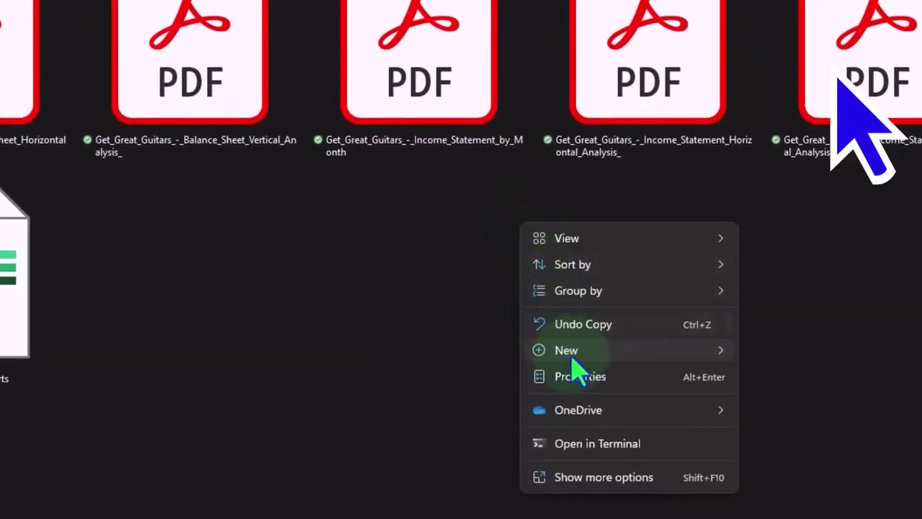
mouse_move(627, 368)
click(789, 74)
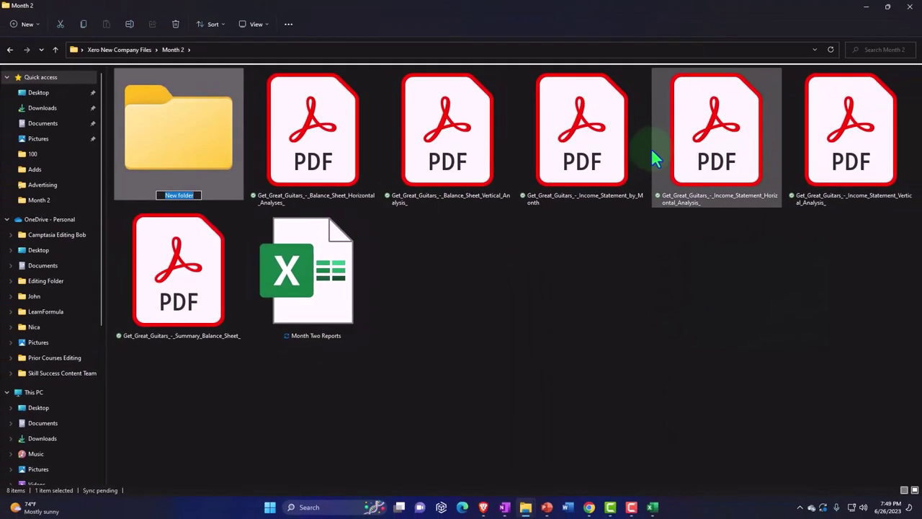
text(Month Two Re)
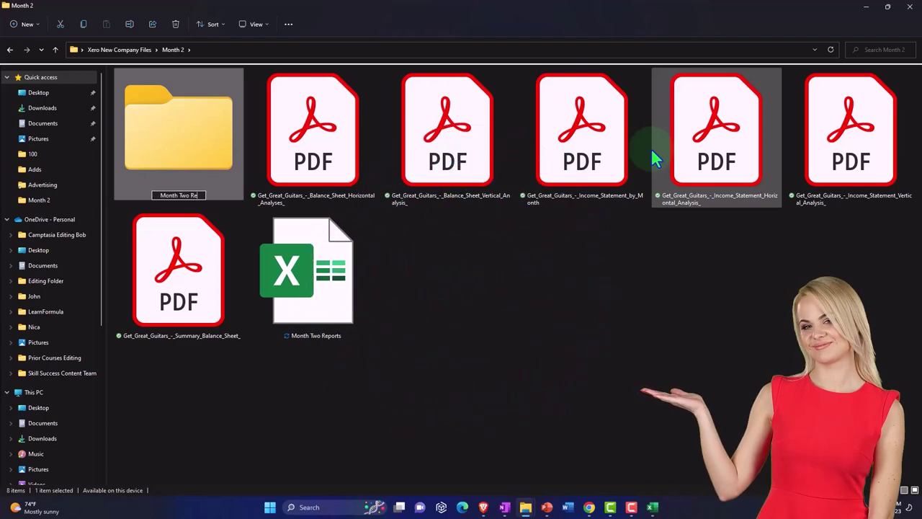
text(ports)
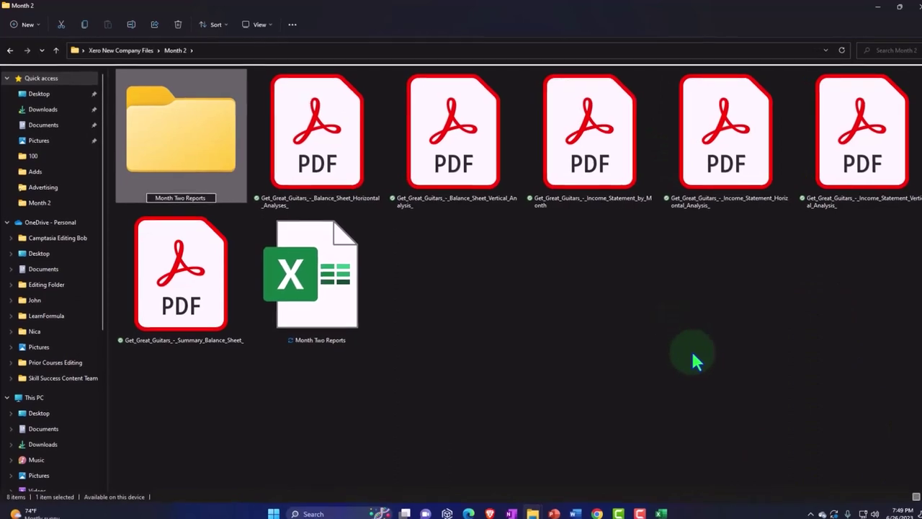
- Move all the exported PDF reports into the Month Two Reports folder
click(334, 161)
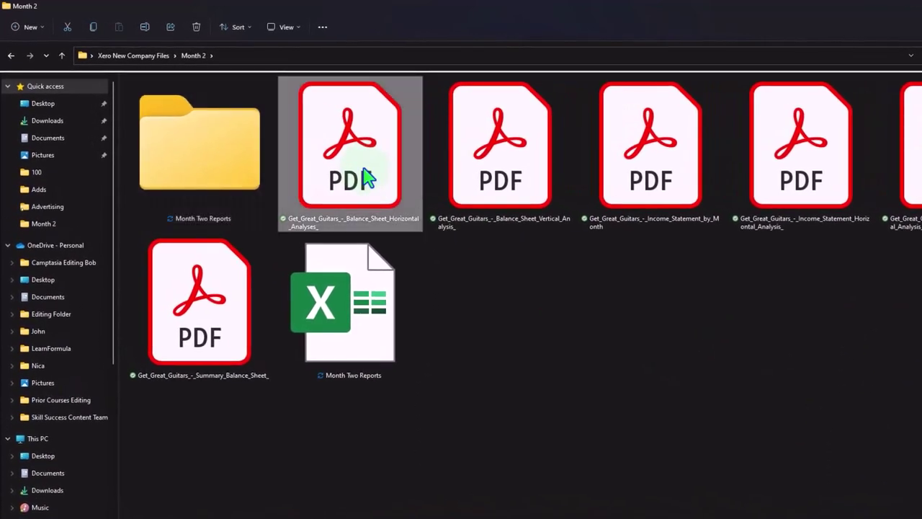
shift+click(243, 298)
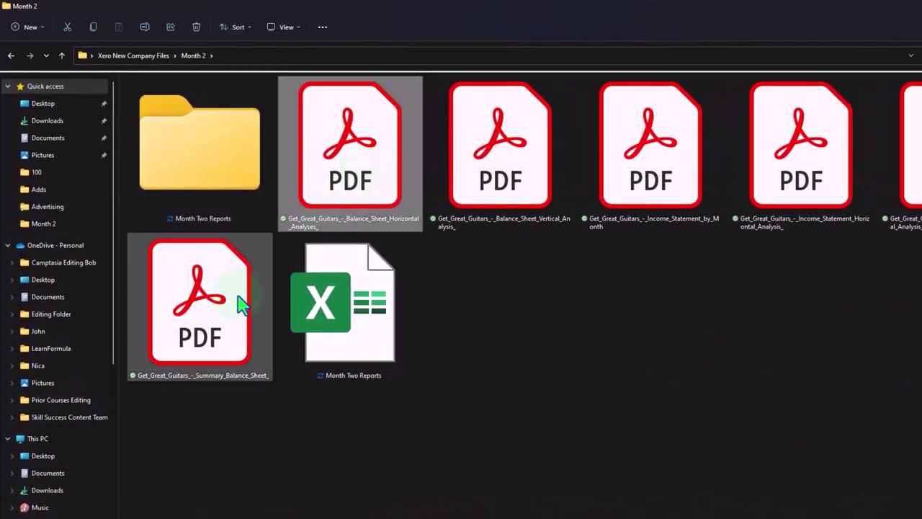
double_click(348, 168)
drag(347, 168, 212, 167)
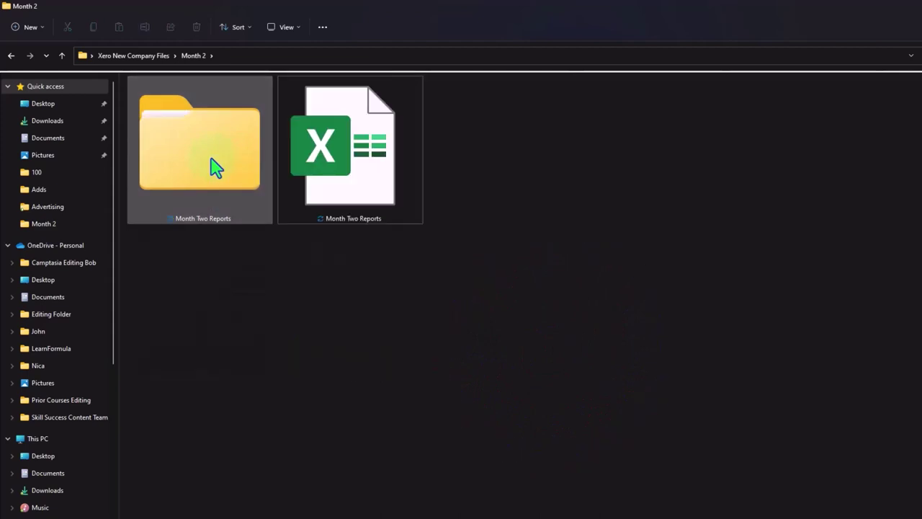
- Open the Month Two Reports folder and display its files as extra large icons
double_click(213, 167)
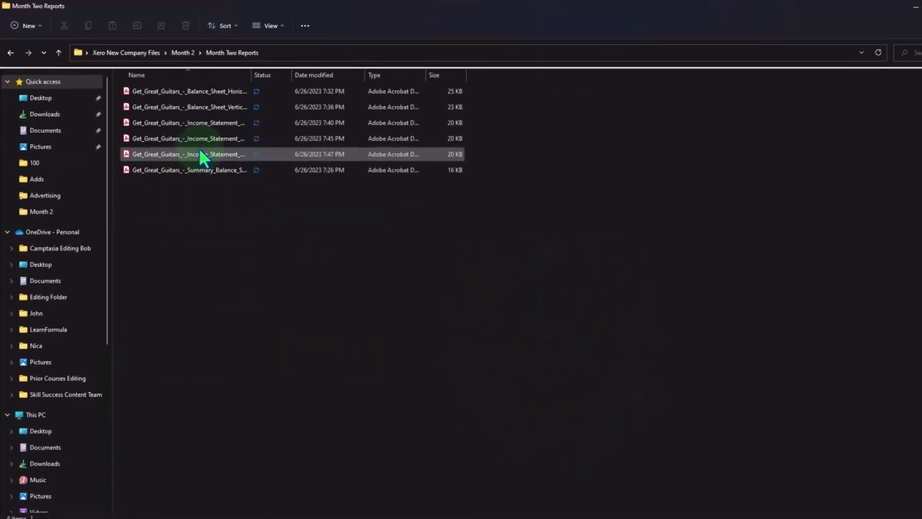
click(252, 26)
click(249, 49)
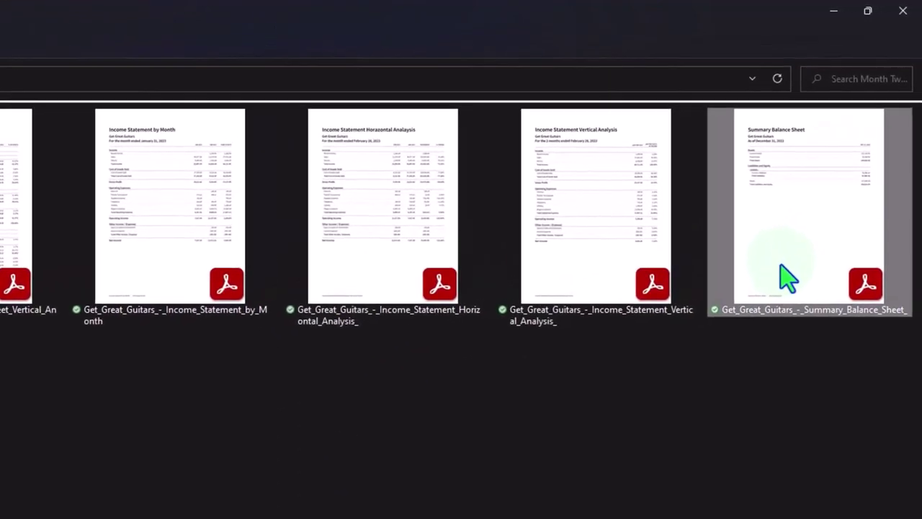
- Rename the Summary Balance Sheet PDF by adding 1 at the start of its file name
right_click(788, 278)
click(618, 292)
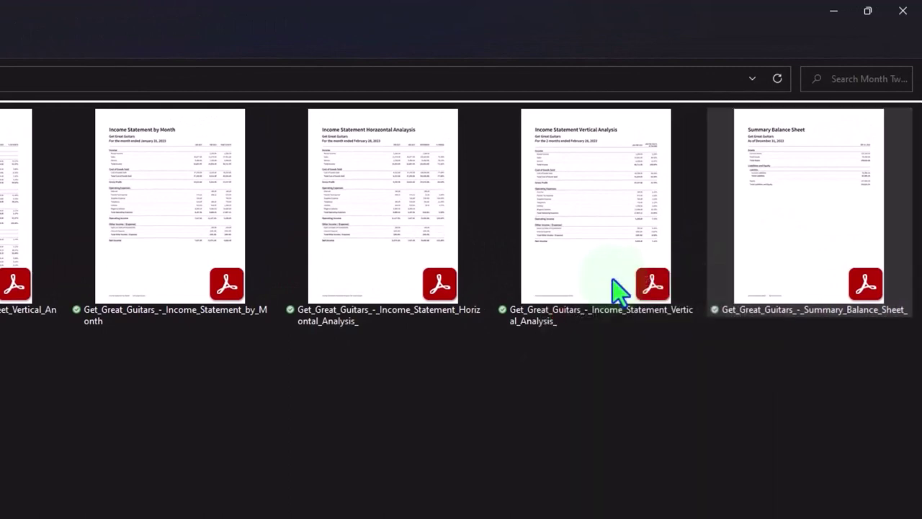
key(Home)
text(1)
key(Return)
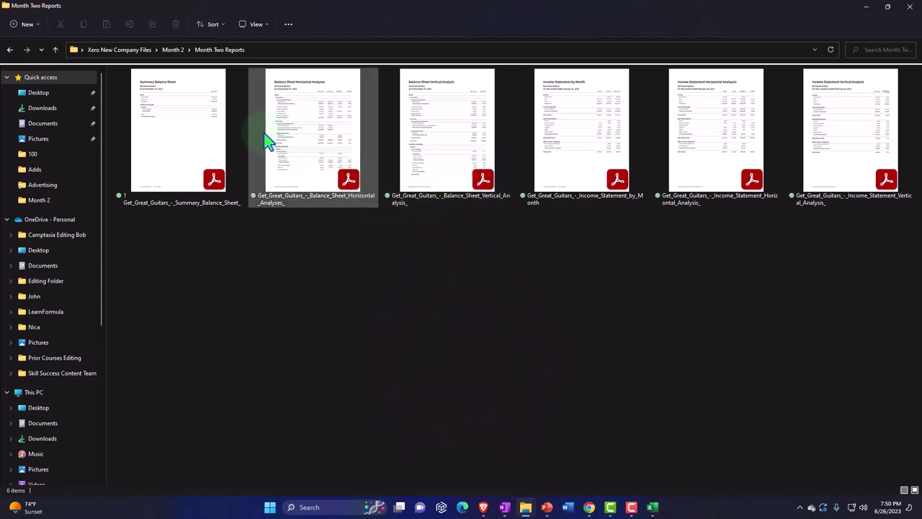
- Return to the Month 2 folder and display its contents as extra large icons
click(172, 50)
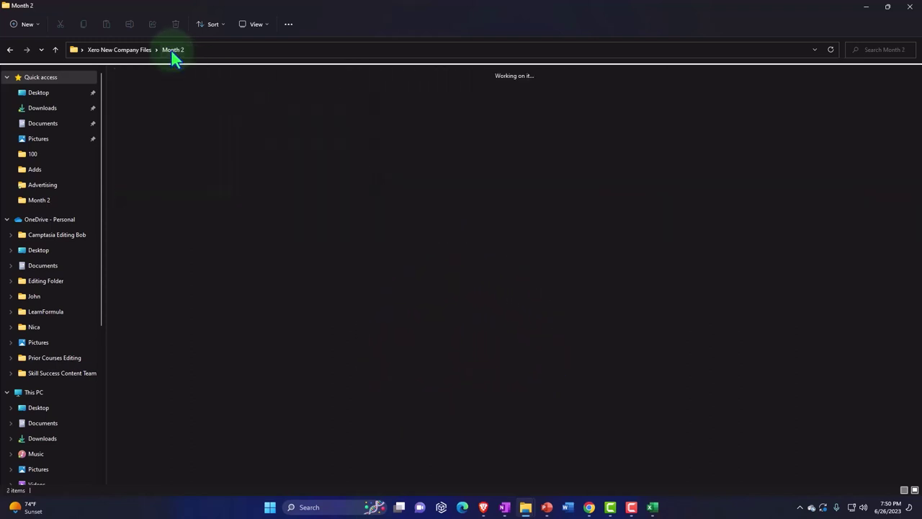
click(256, 24)
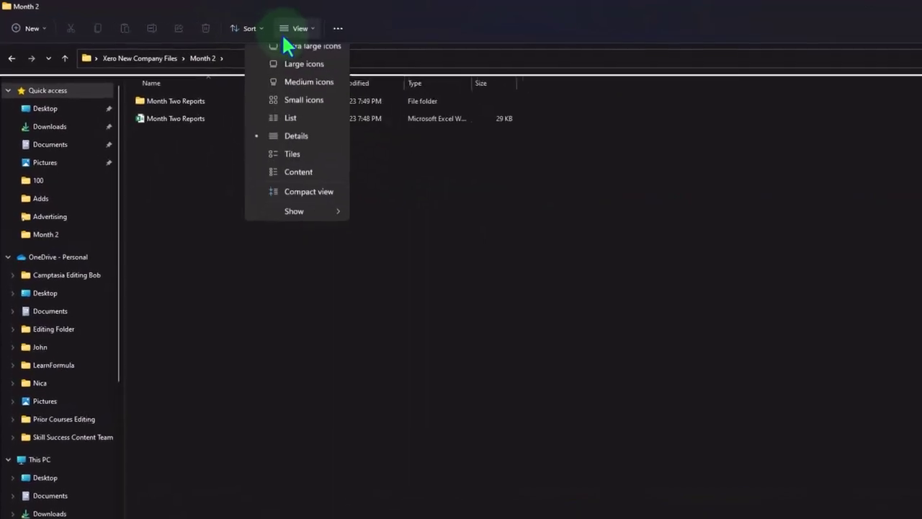
click(253, 42)
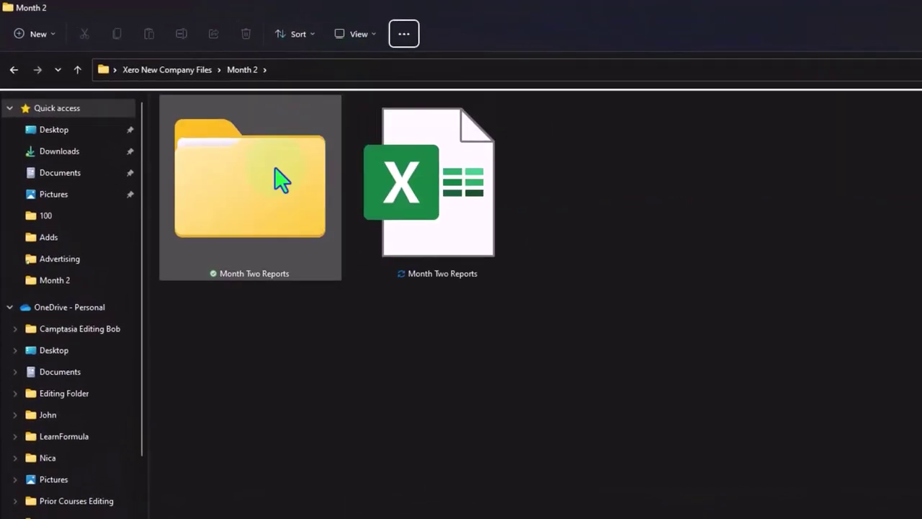
- Compress the Month Two Reports folder into a ZIP file, keeping the name Month Two Reports
click(279, 183)
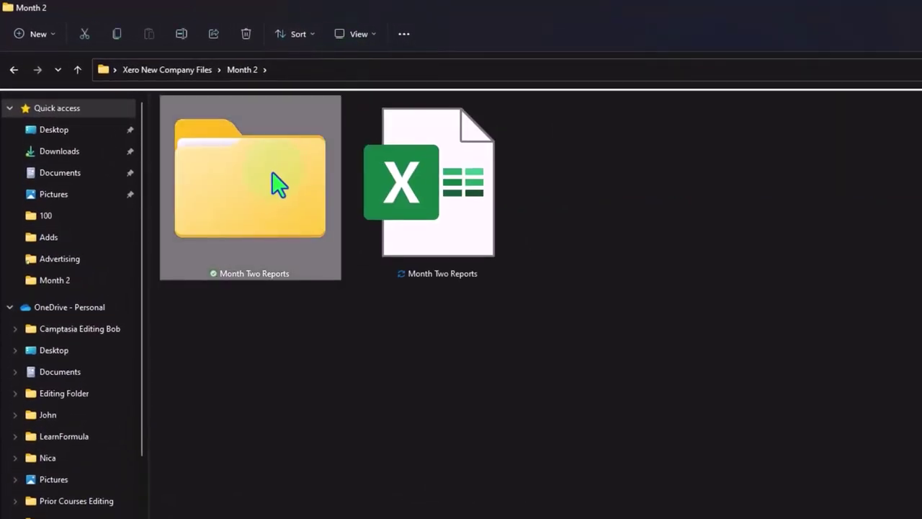
right_click(273, 174)
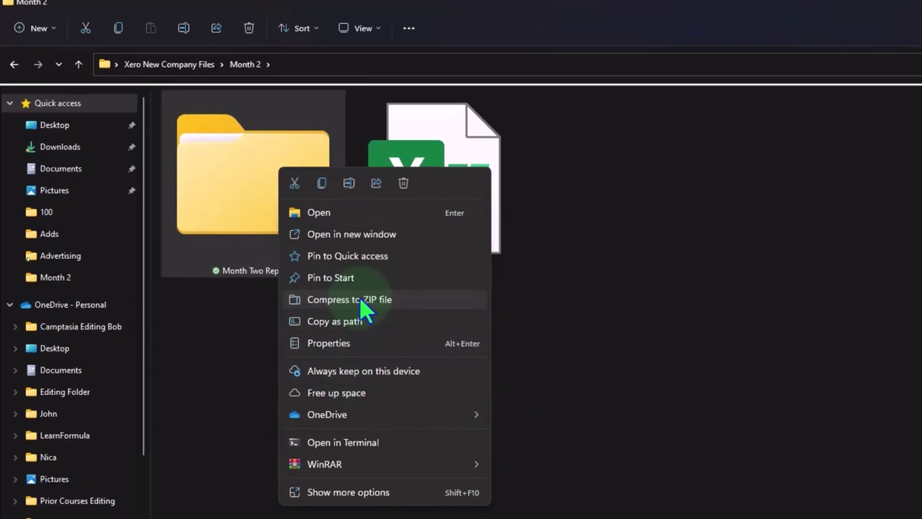
click(360, 298)
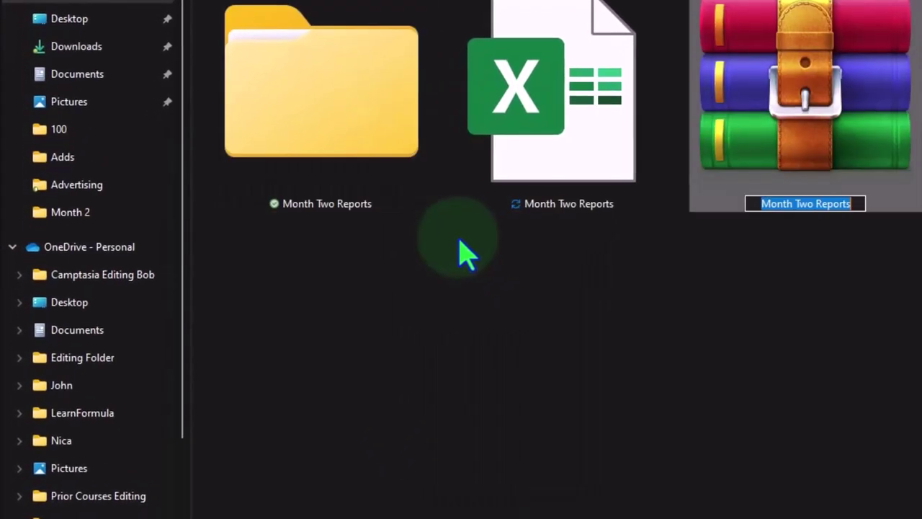
key(Return)
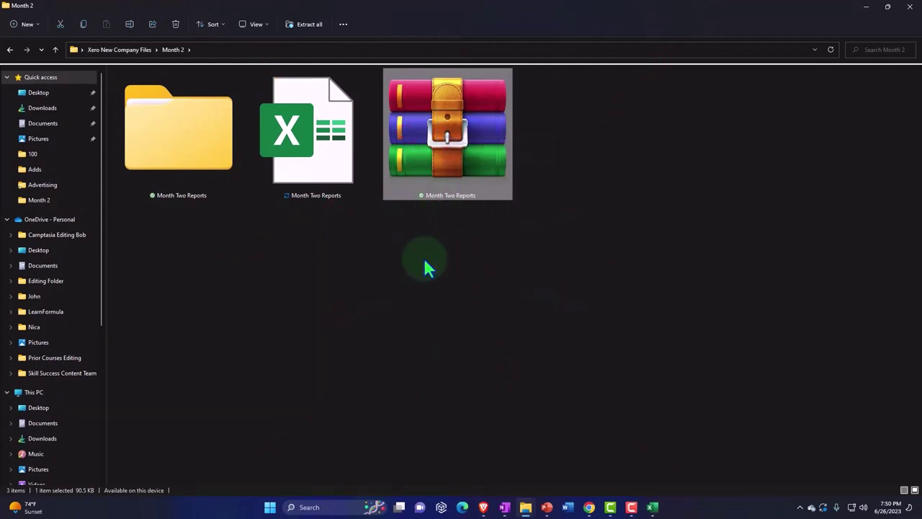
- Switch back to the combined Excel workbook and open the print preview of the IS Virt An sheet
click(330, 185)
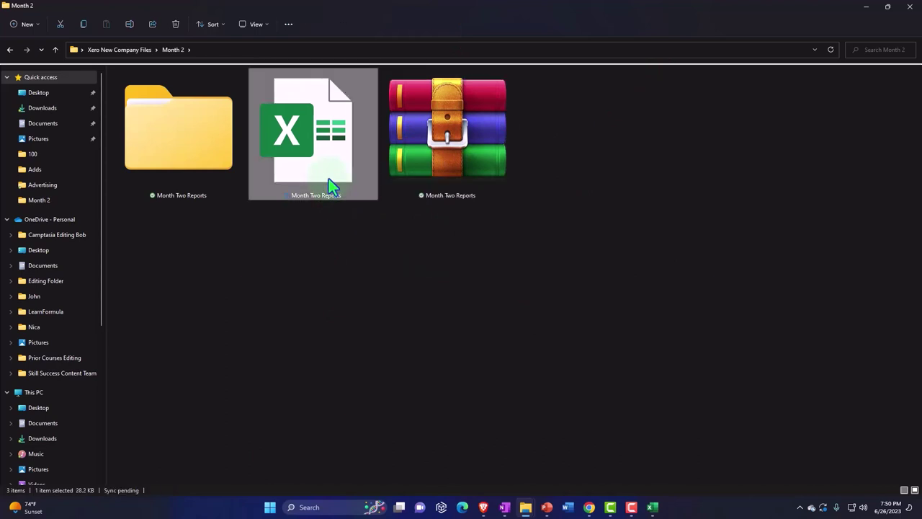
mouse_move(652, 507)
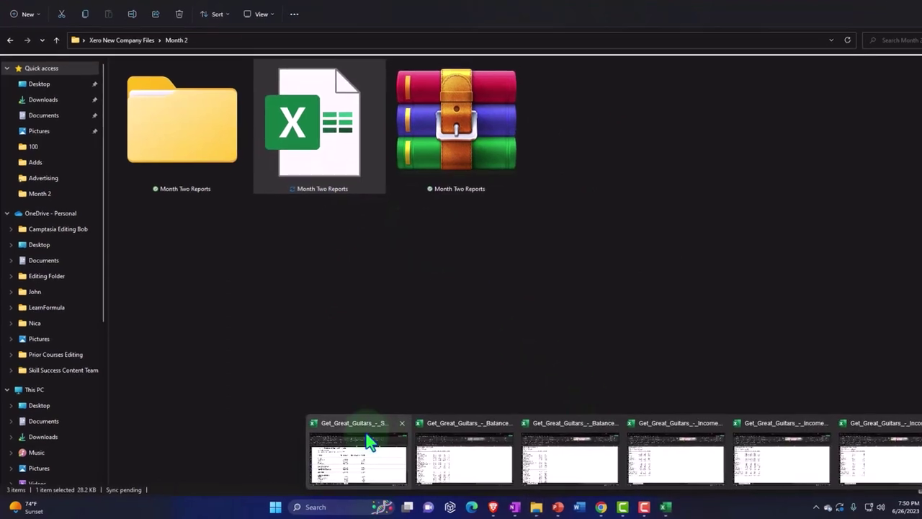
click(367, 441)
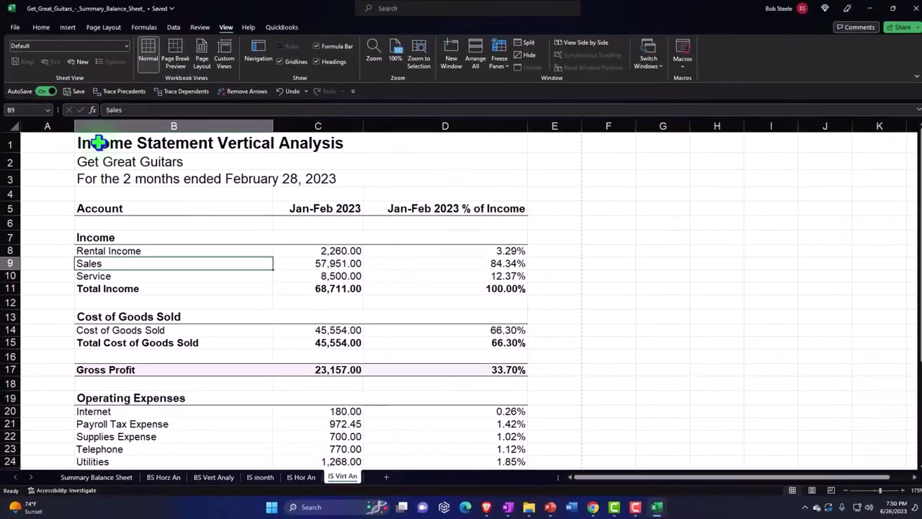
click(14, 30)
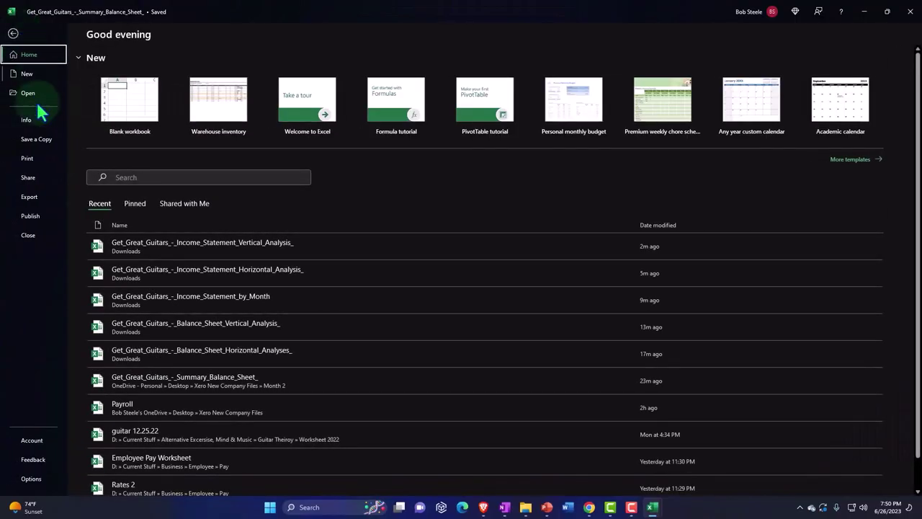
click(32, 158)
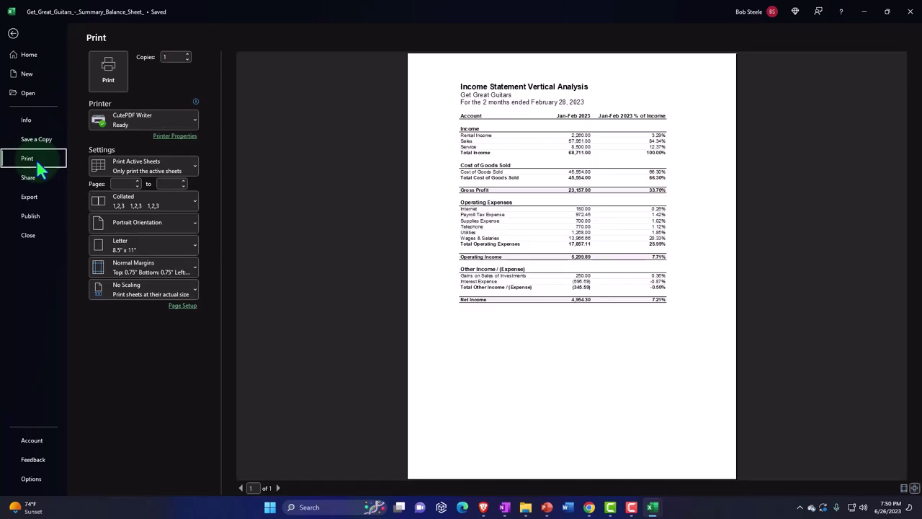